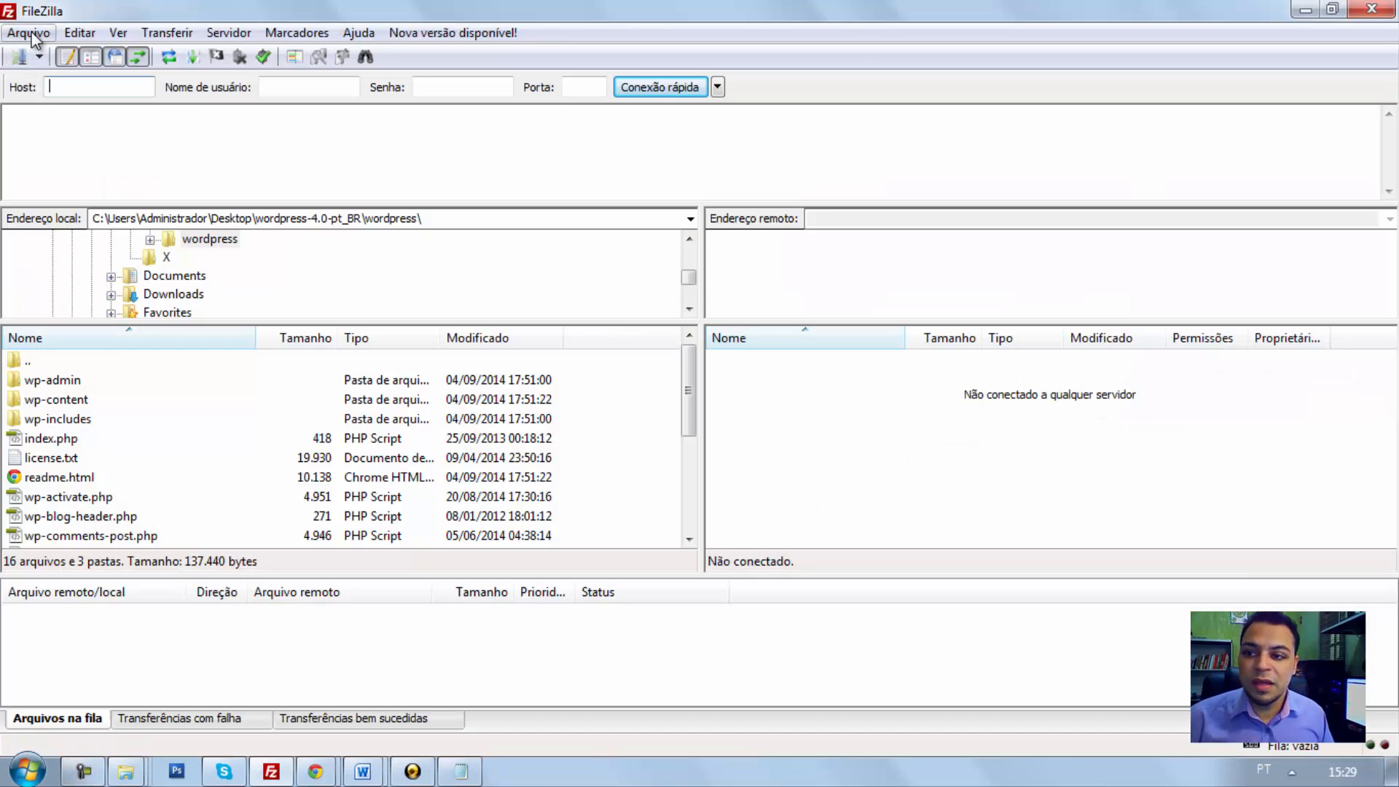
# Add a new Site Manager entry named WPNovo
pyautogui.click(29, 33)
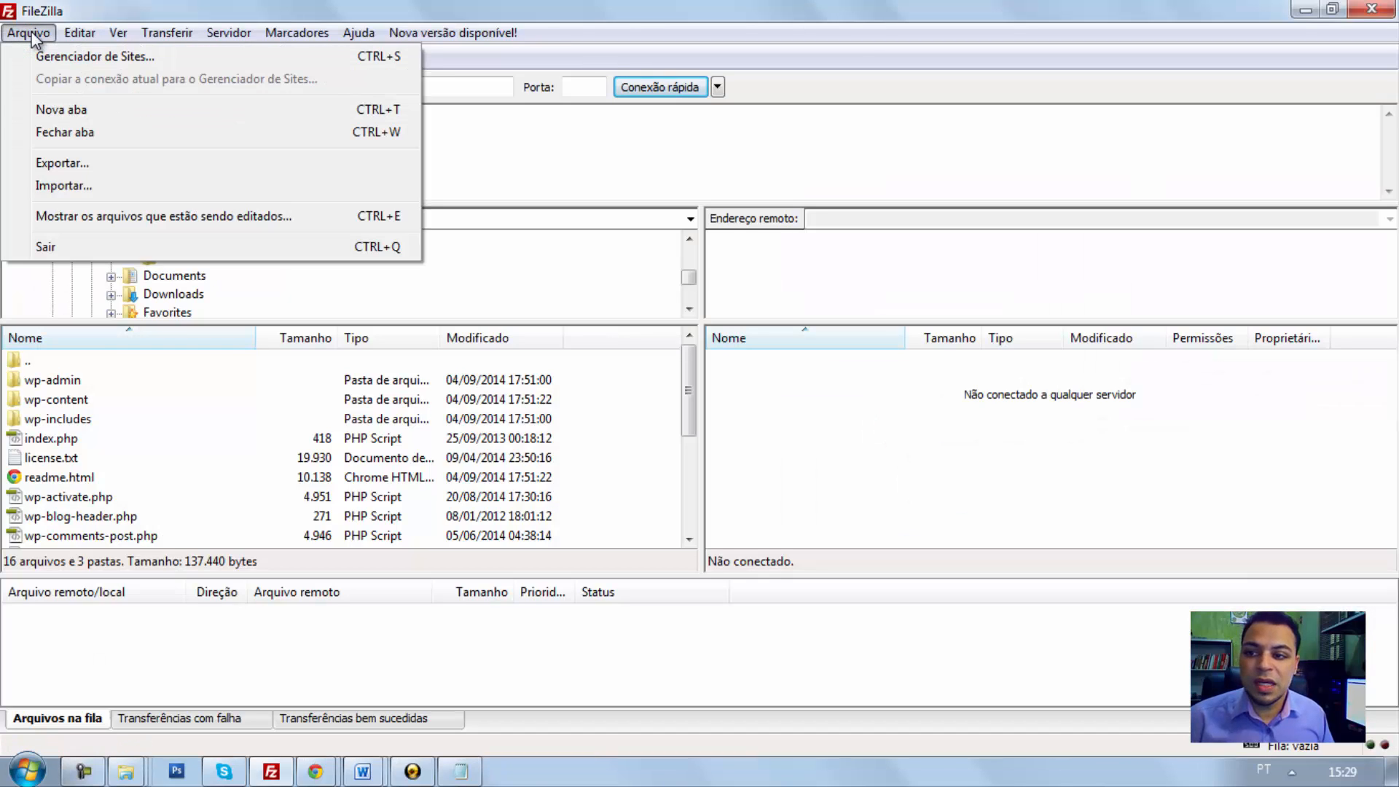
pyautogui.moveTo(80, 34)
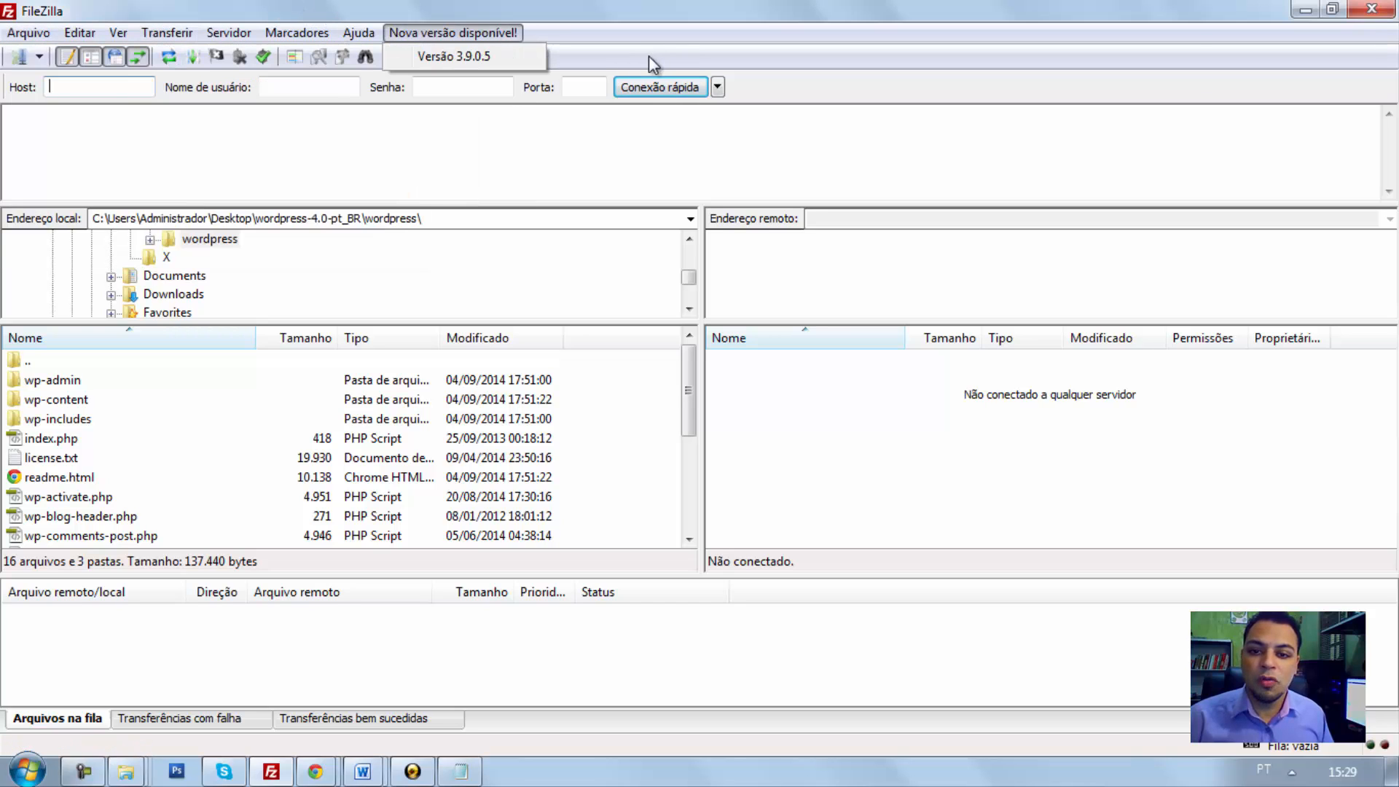
pyautogui.moveTo(31, 35)
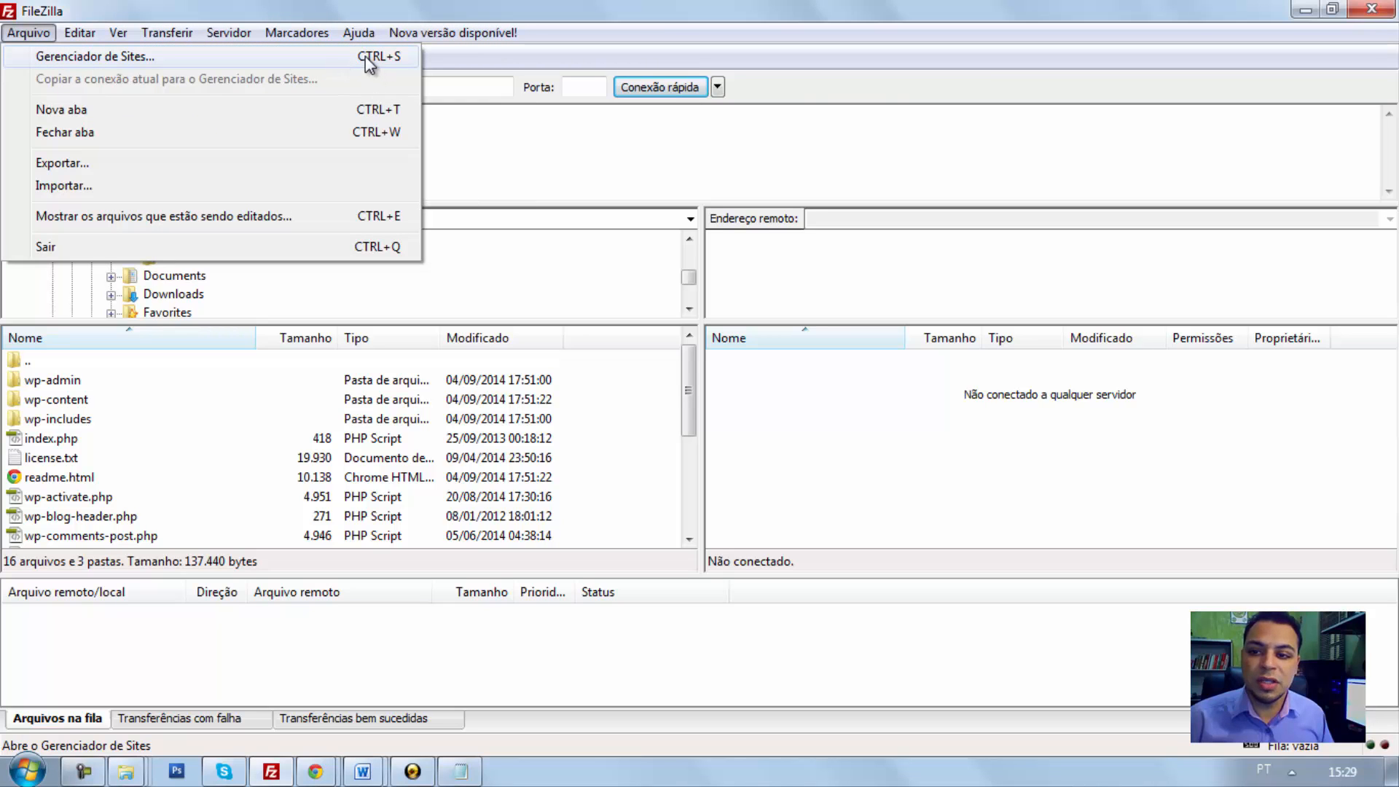
pyautogui.click(886, 82)
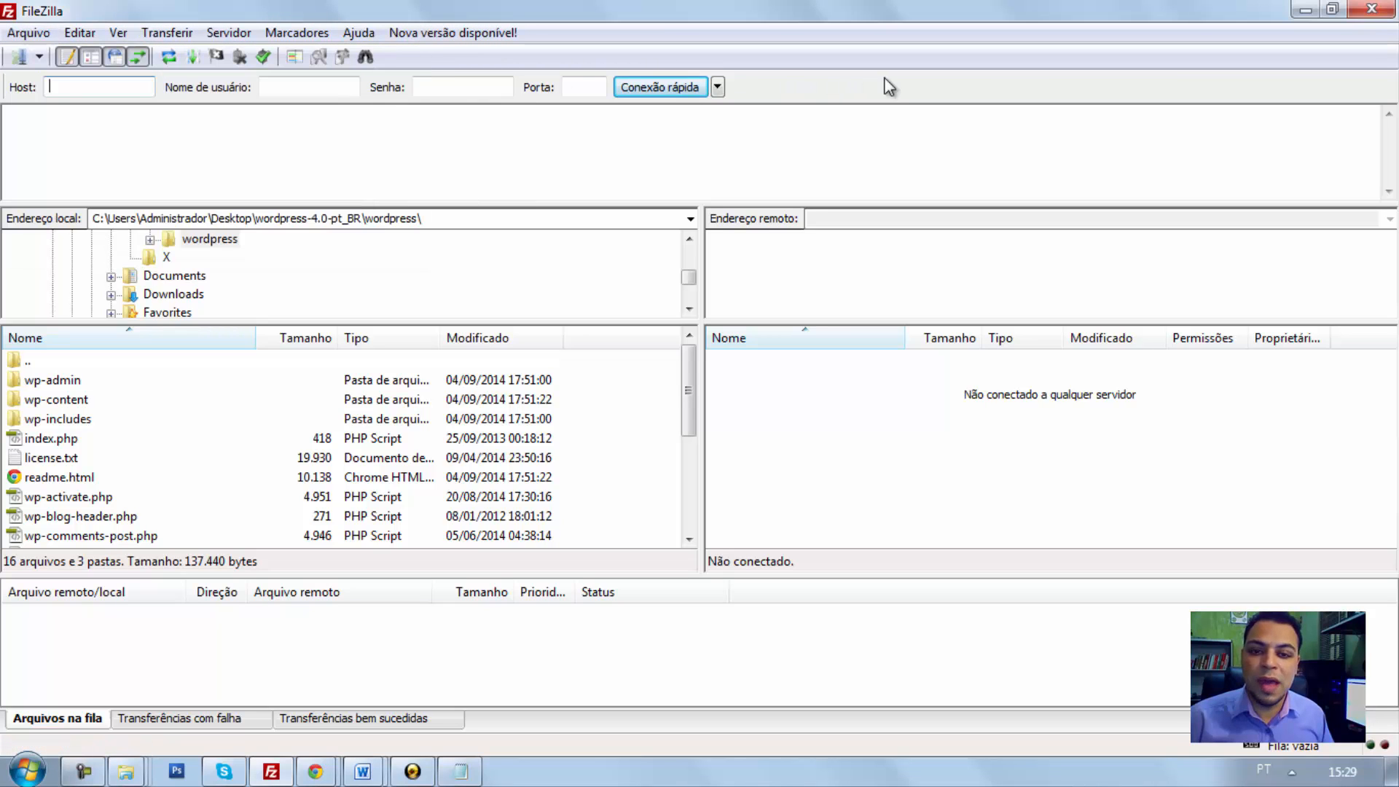
pyautogui.click(19, 57)
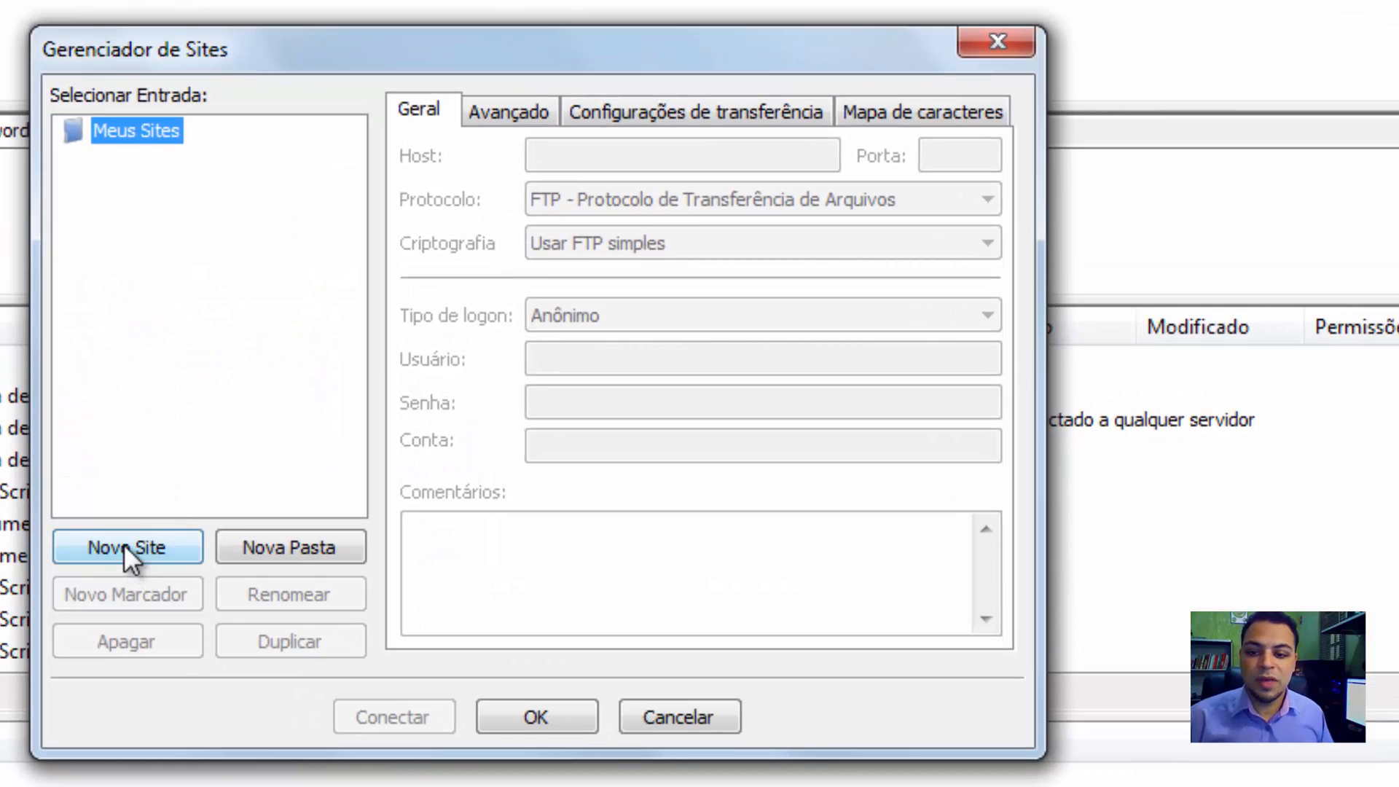
pyautogui.click(124, 545)
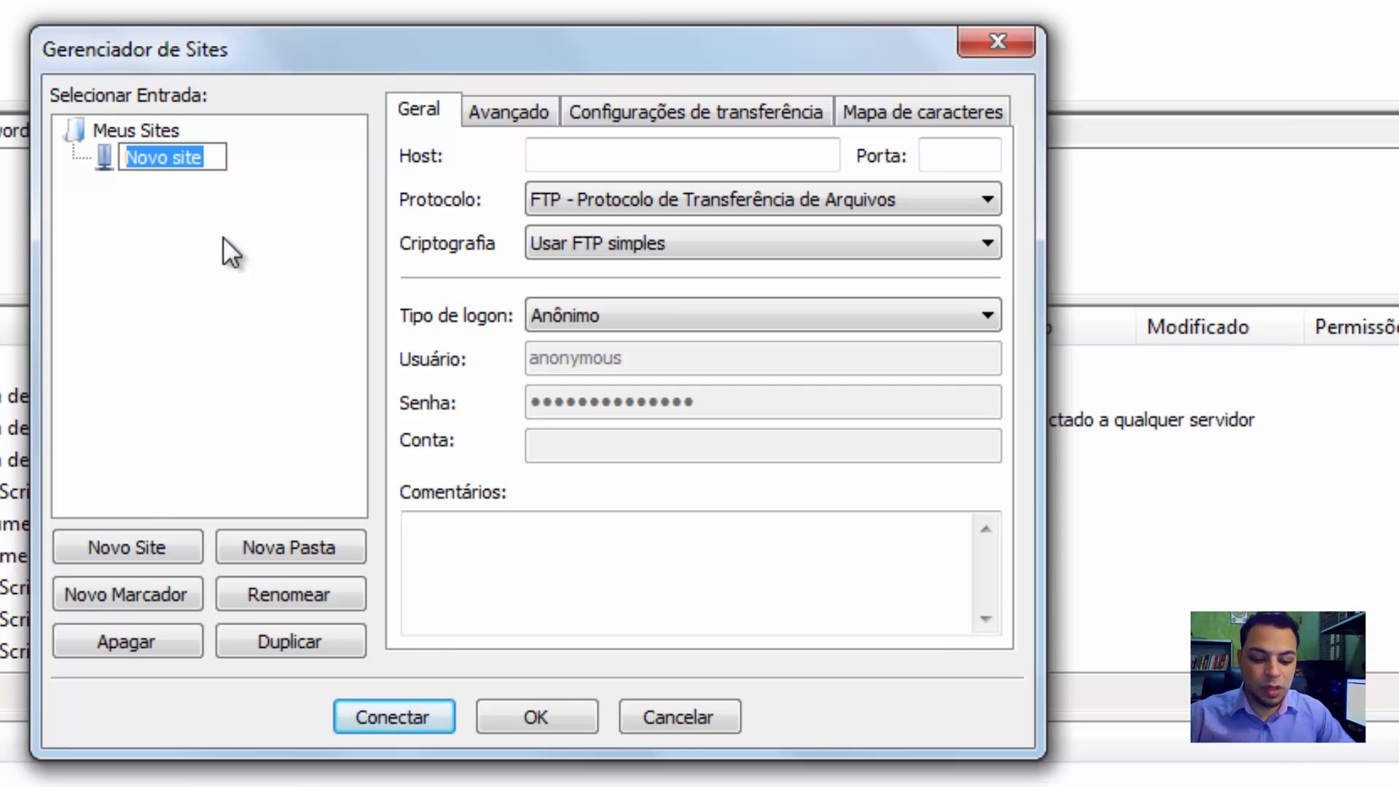
pyautogui.write('WP')
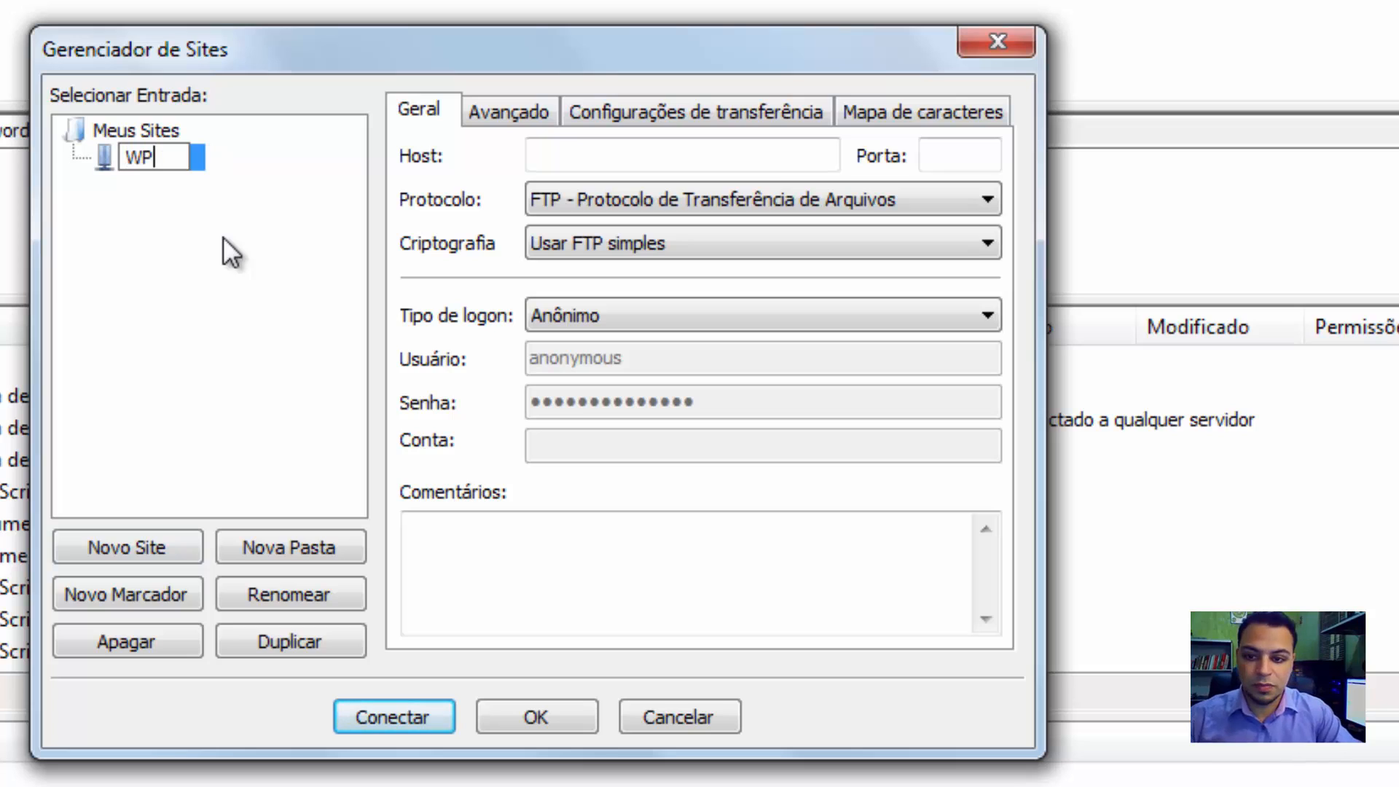
pyautogui.write('Novo')
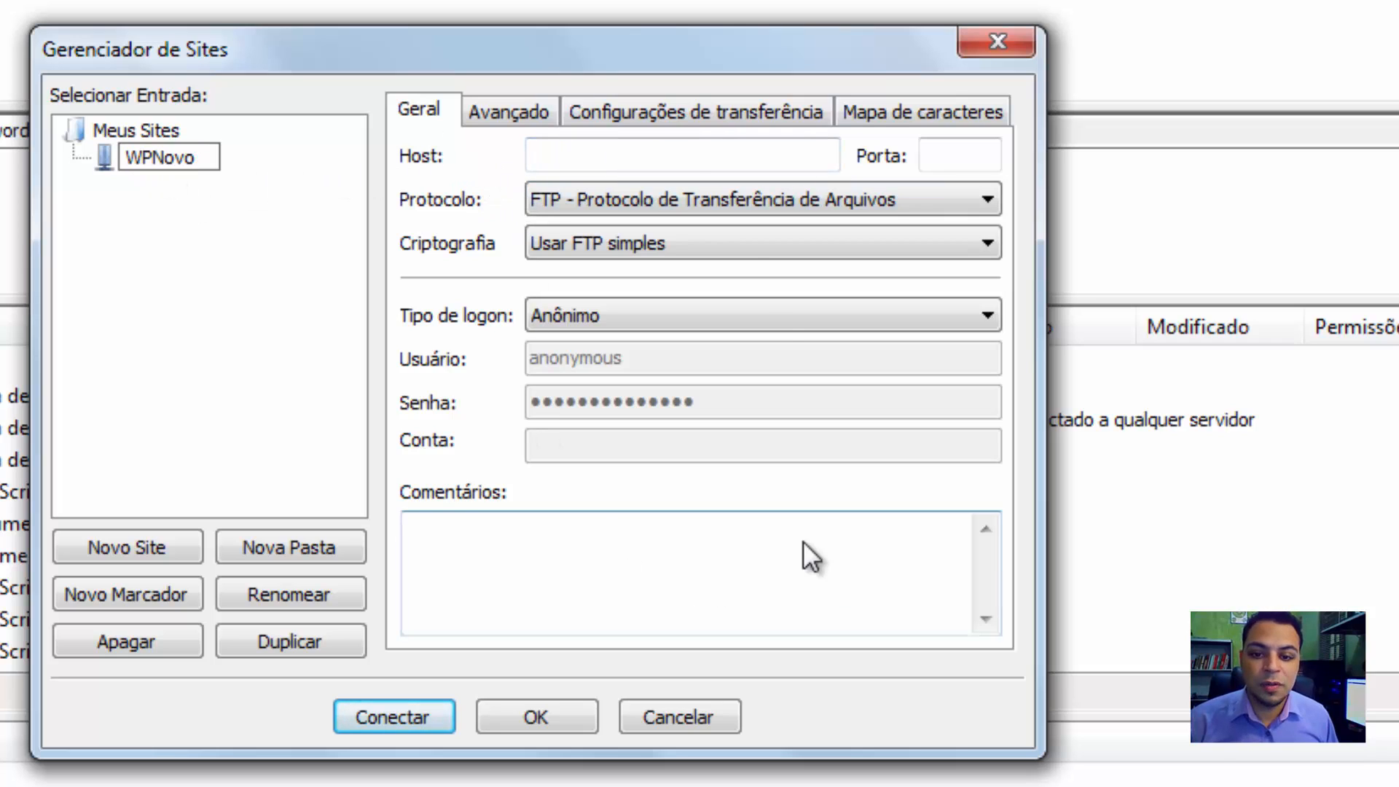
pyautogui.click(620, 162)
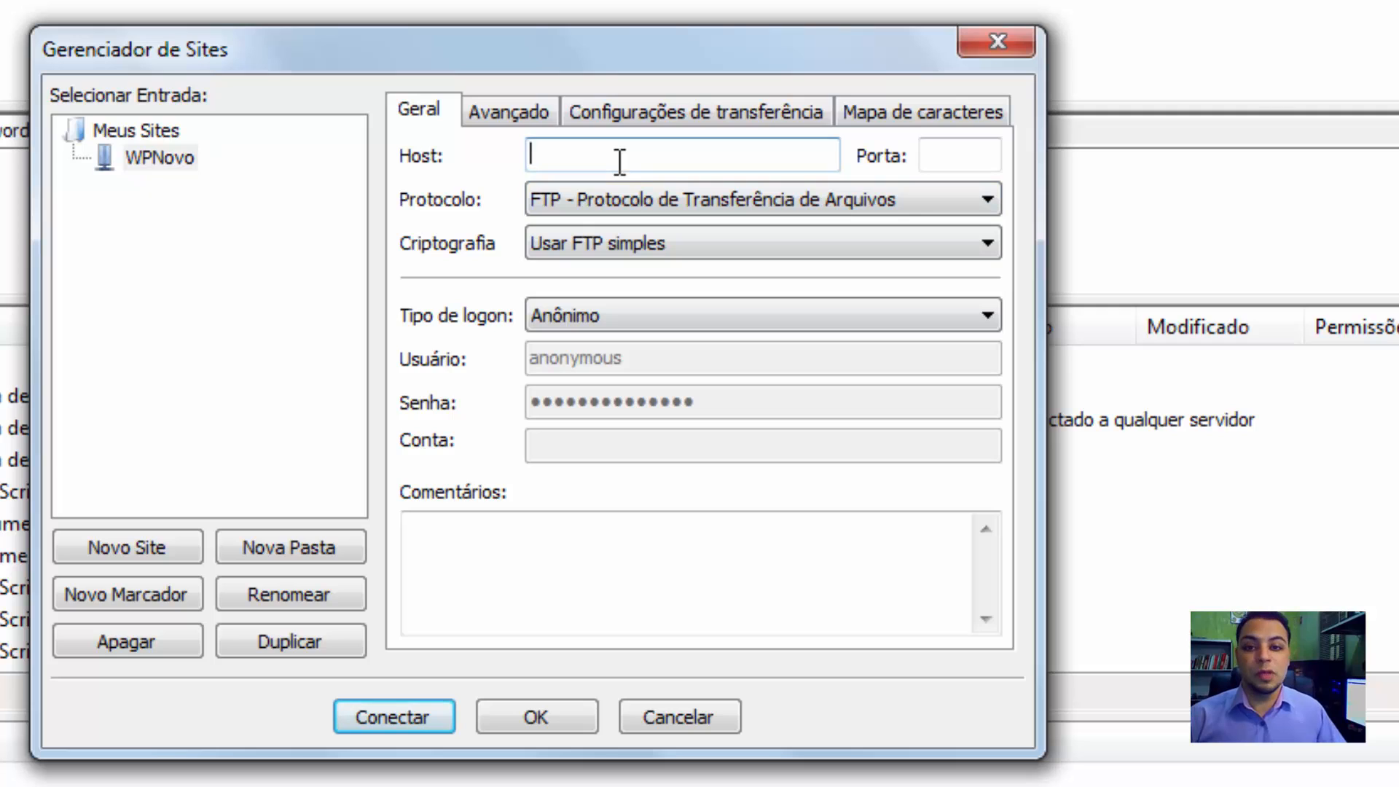
# Give WPNovo host wordpress24horas.com.br, Normal logon, and the FTP username and password
pyautogui.write('wordpress')
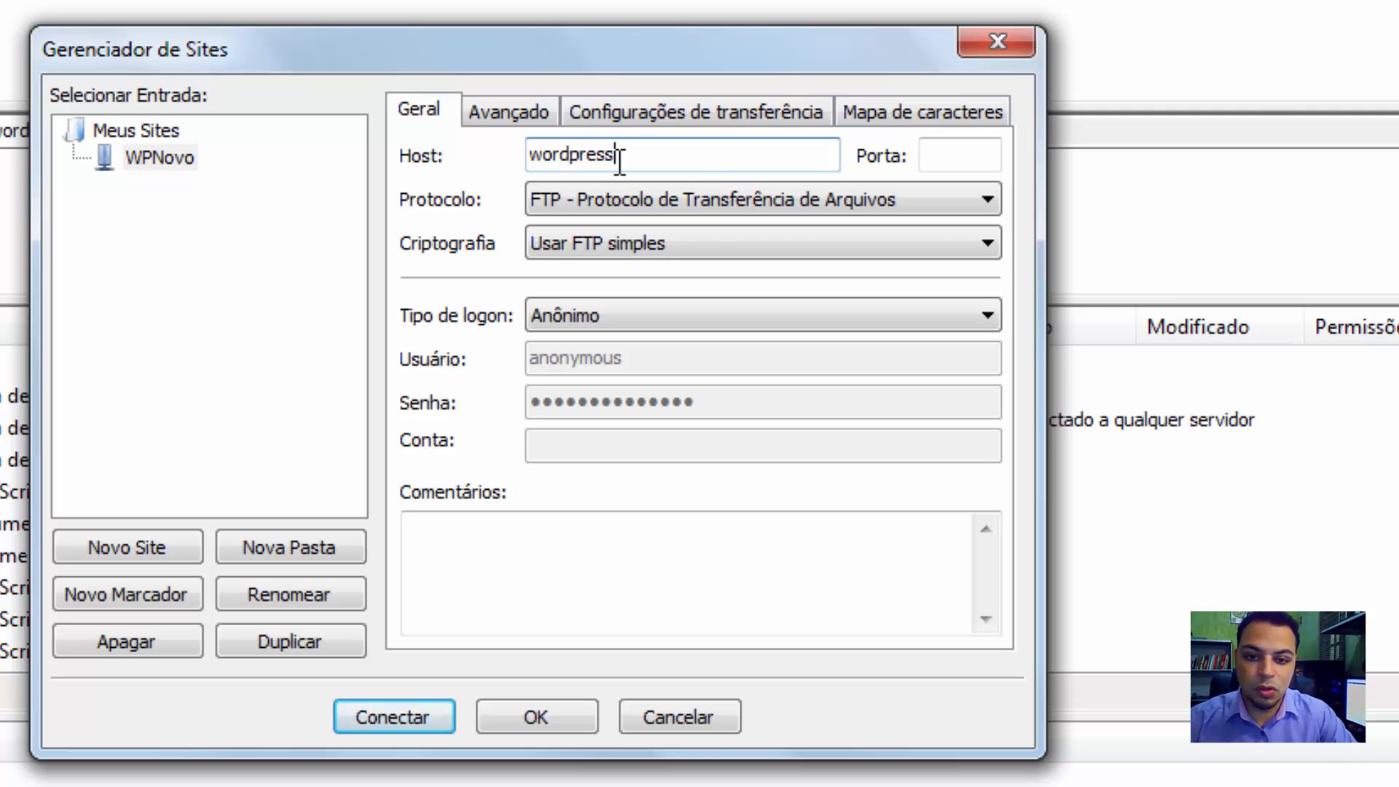
pyautogui.write('24horas.com.br')
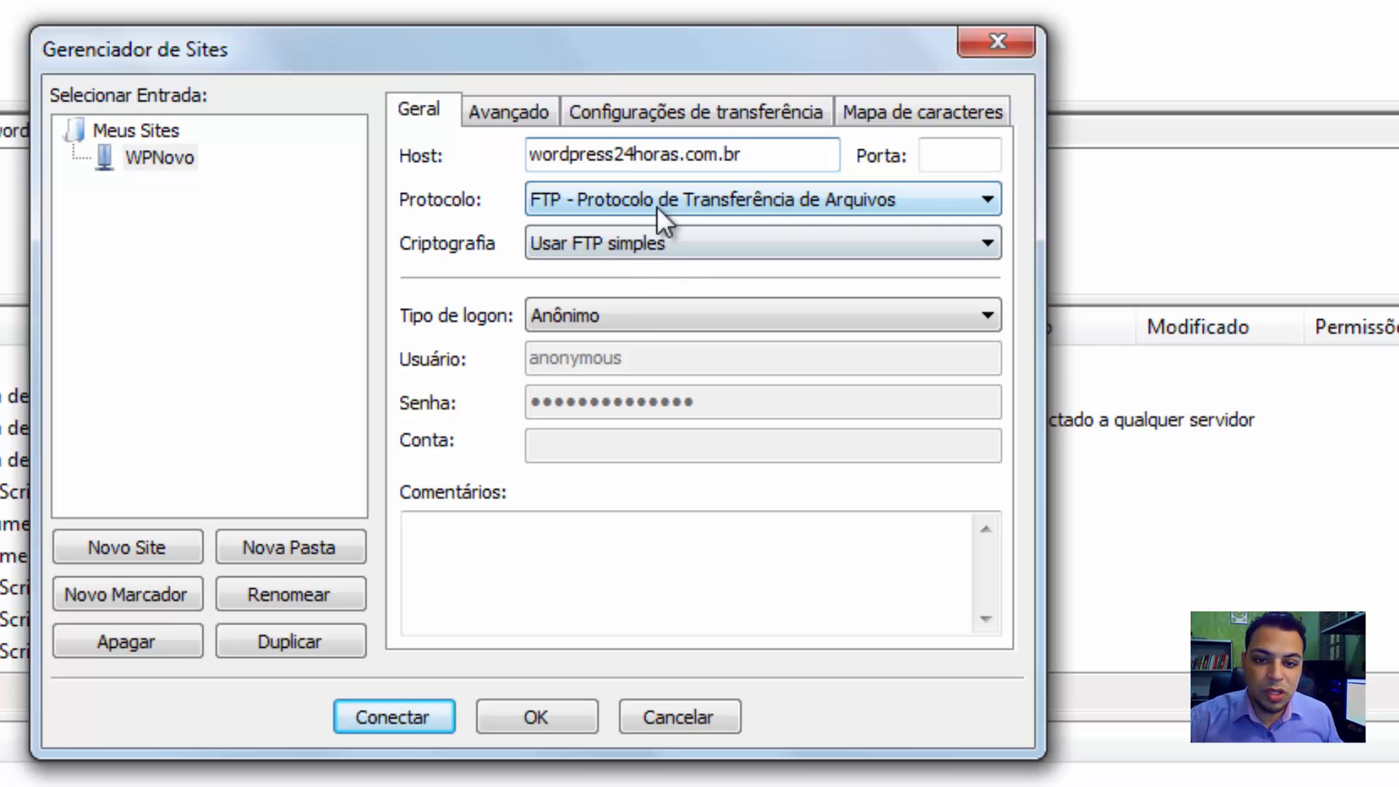
pyautogui.click(588, 321)
pyautogui.click(585, 365)
pyautogui.moveTo(615, 360); pyautogui.dragTo(507, 357)
pyautogui.write('wordpres')
pyautogui.press('Tab')
pyautogui.write('*********')
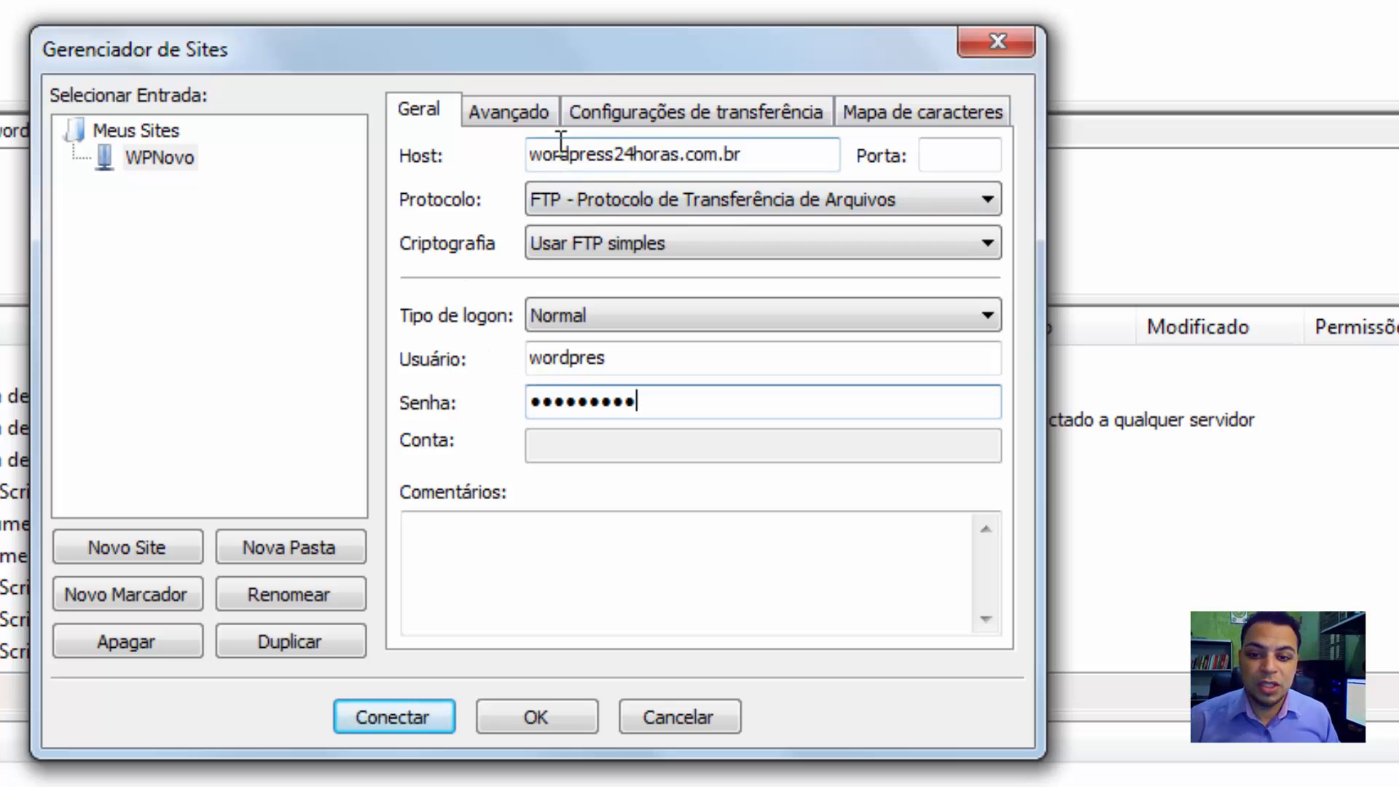
# Set WPNovo's default remote directory to /public_html and go back to the General settings
pyautogui.click(491, 112)
pyautogui.click(481, 393)
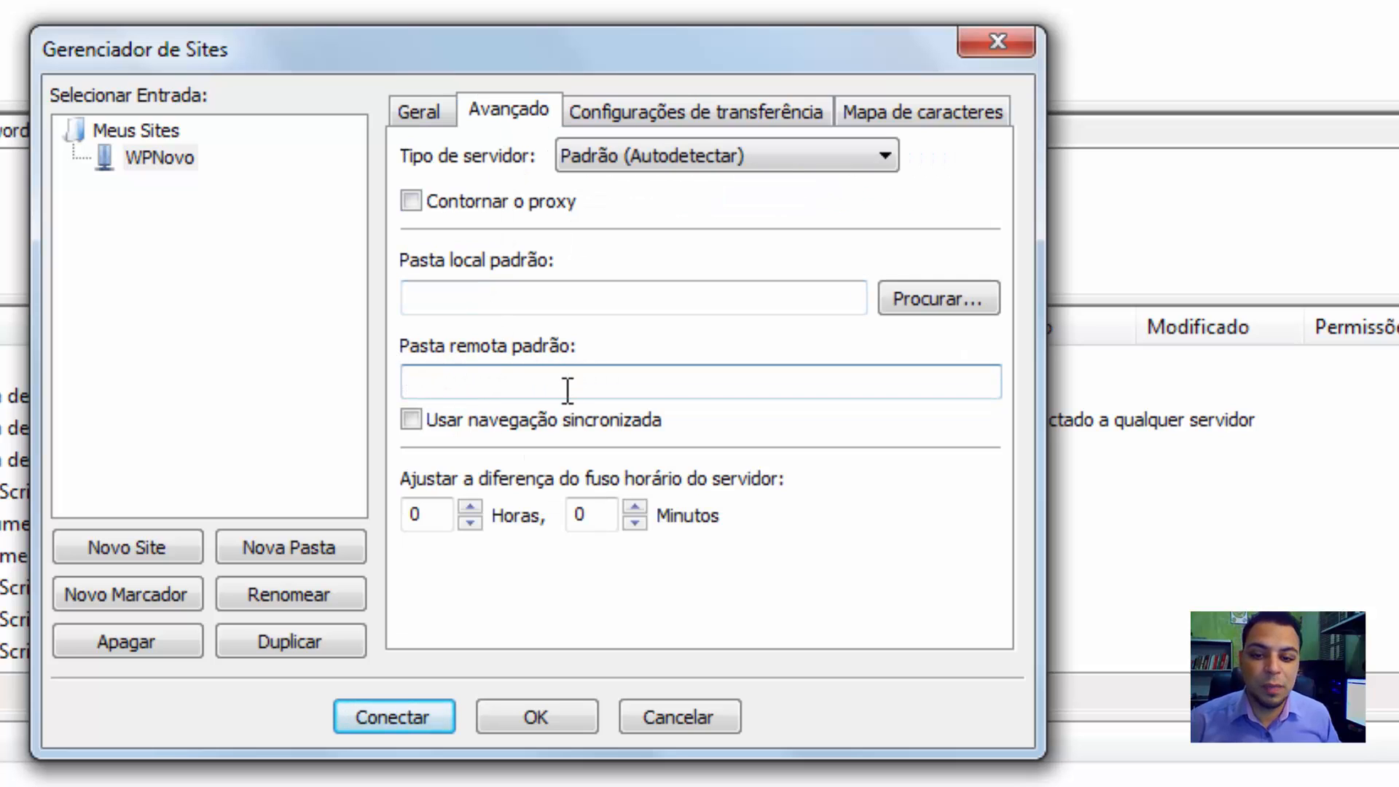
pyautogui.write('/')
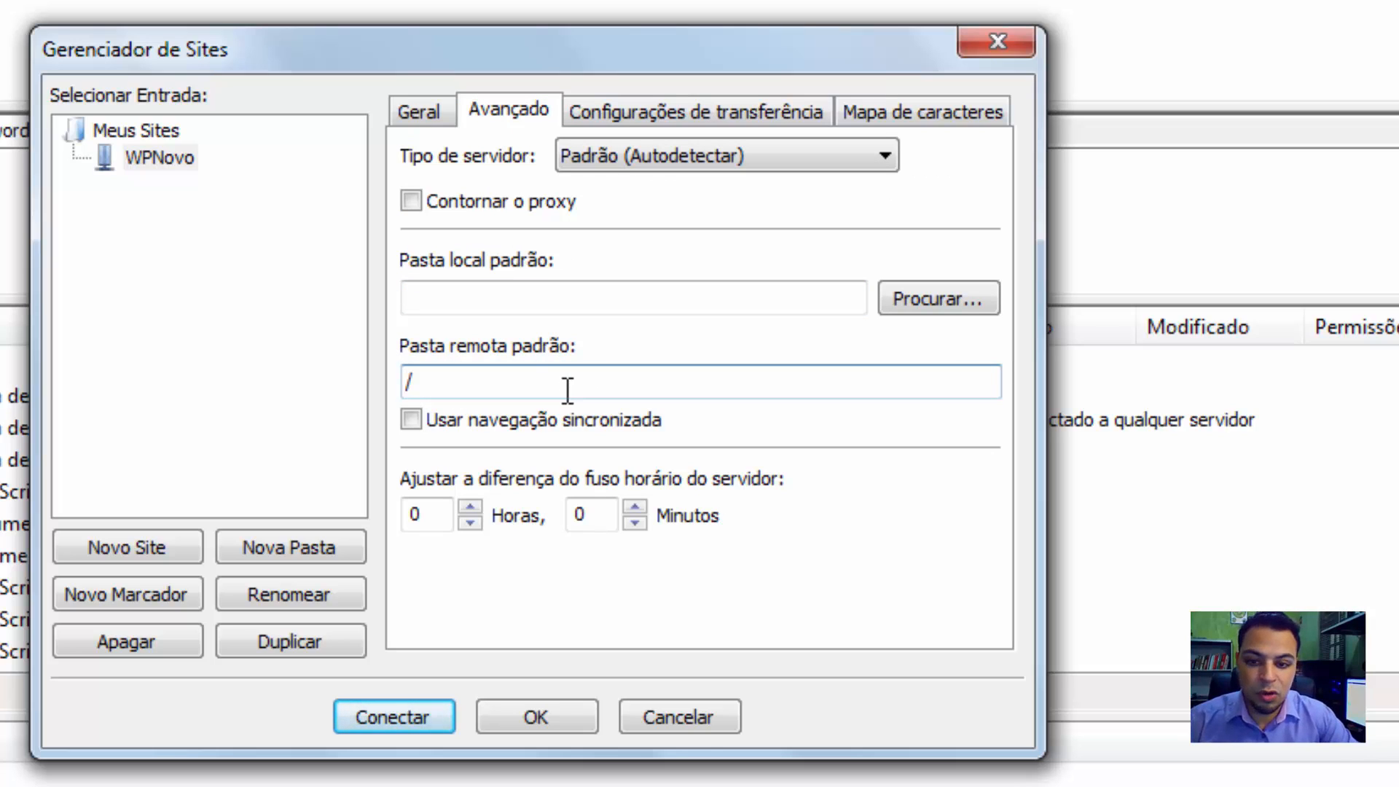
pyautogui.write('publi')
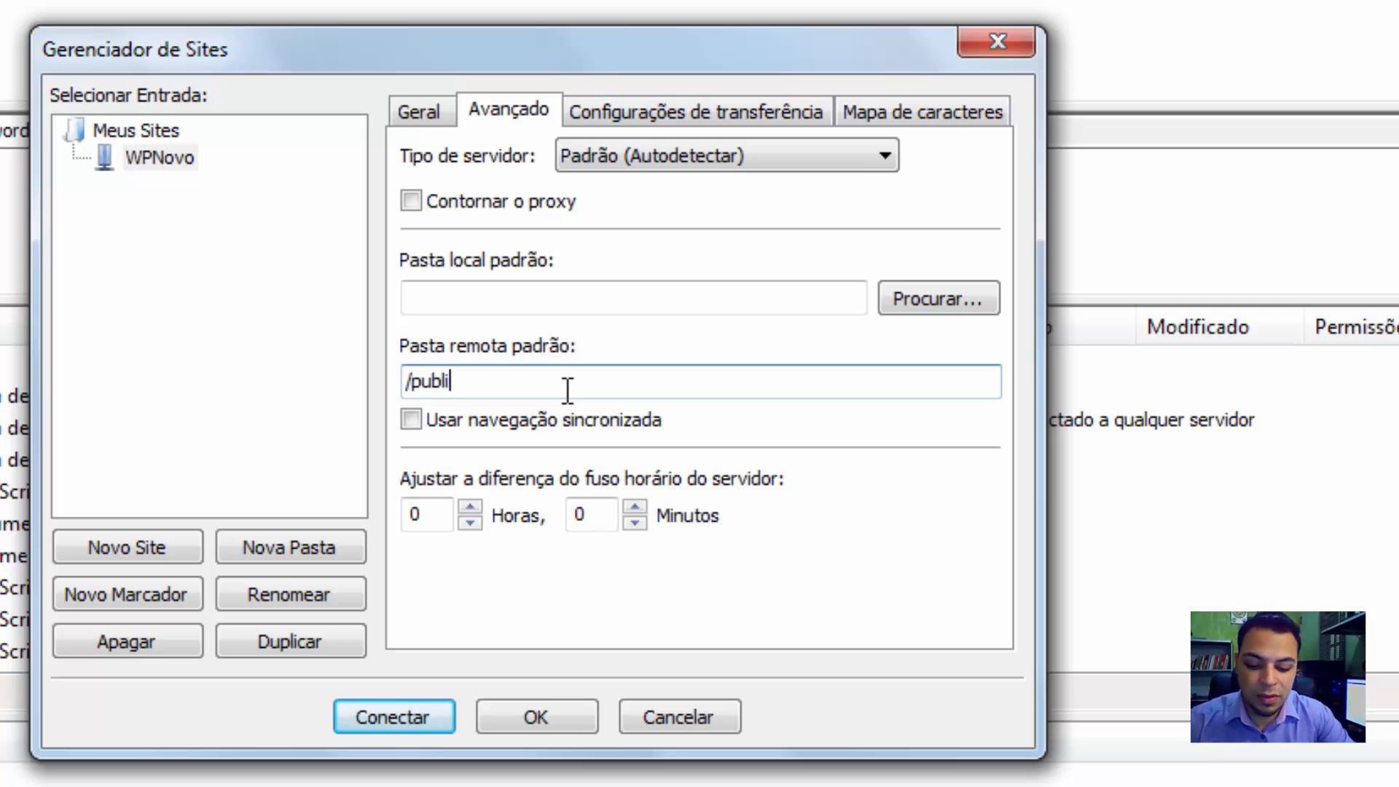
pyautogui.write('c_html')
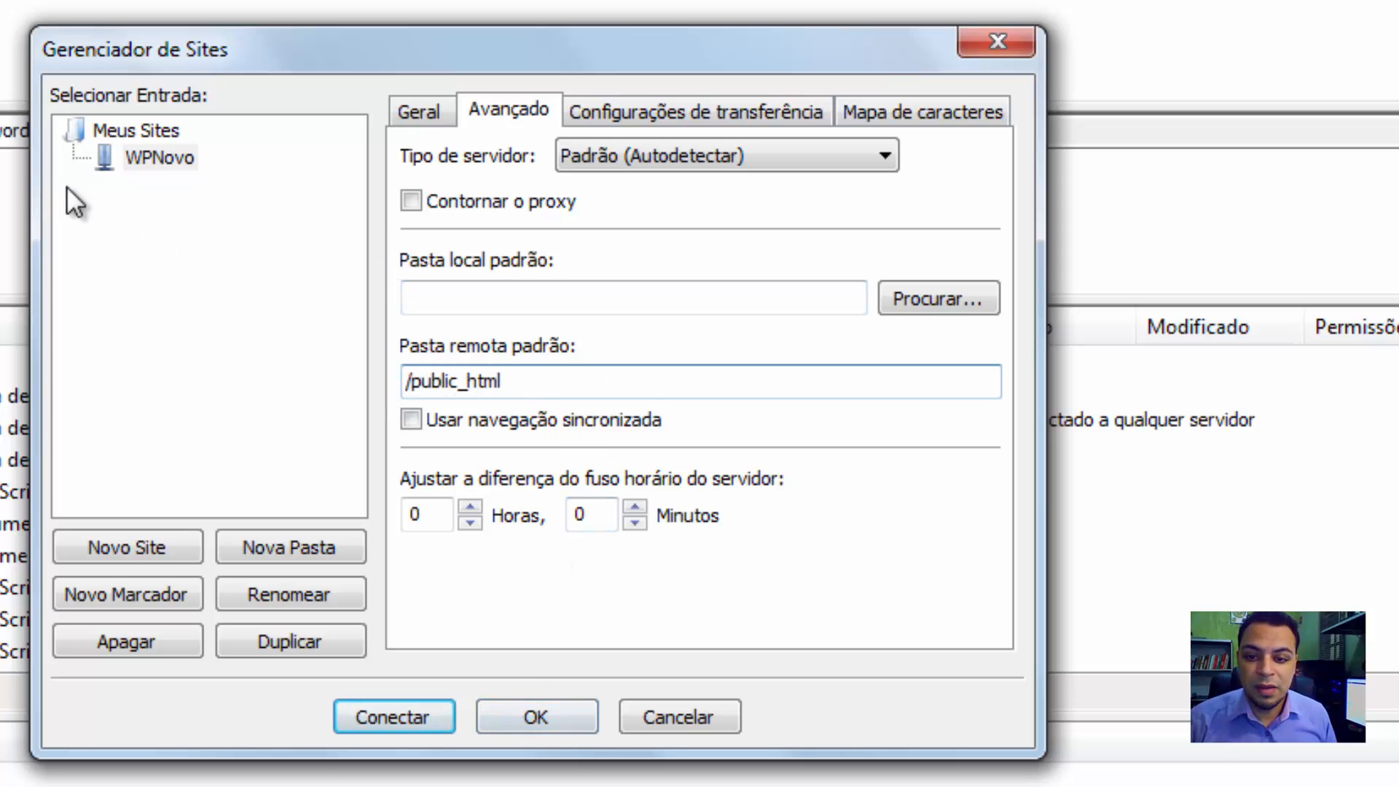
pyautogui.click(429, 118)
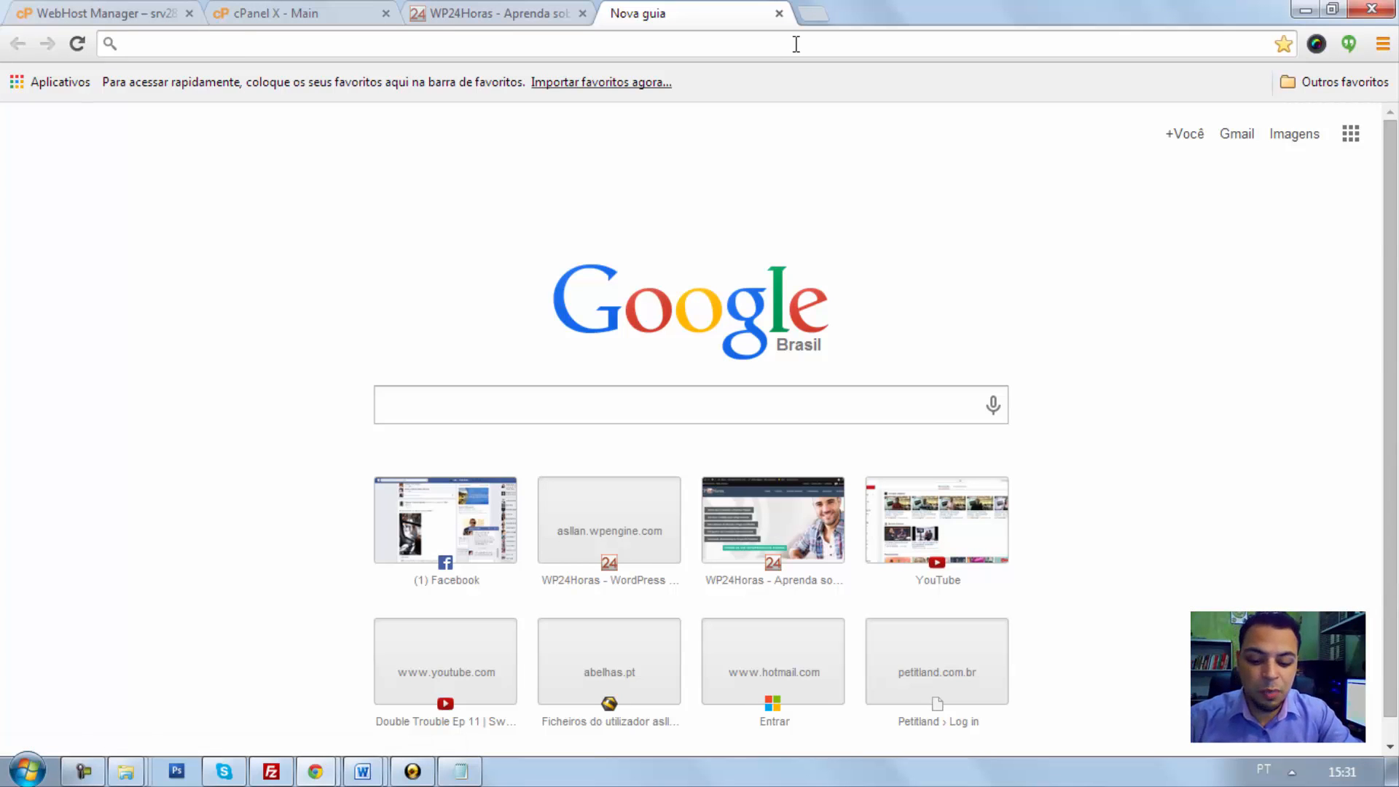
# Visit br.wordpress.org, request the WordPress 4.0 zip, and cancel the duplicate download
pyautogui.write('br.wordpress.org')
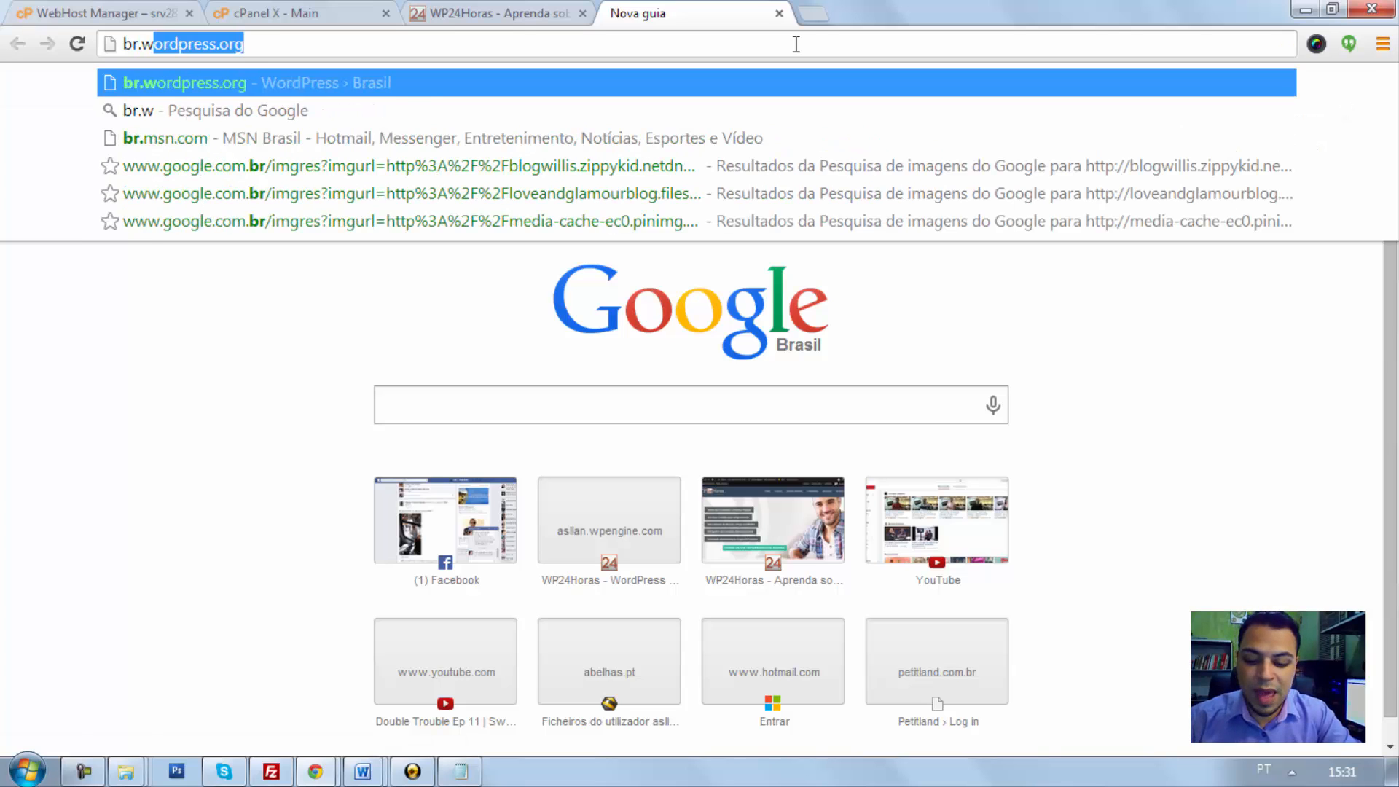
pyautogui.press('Return')
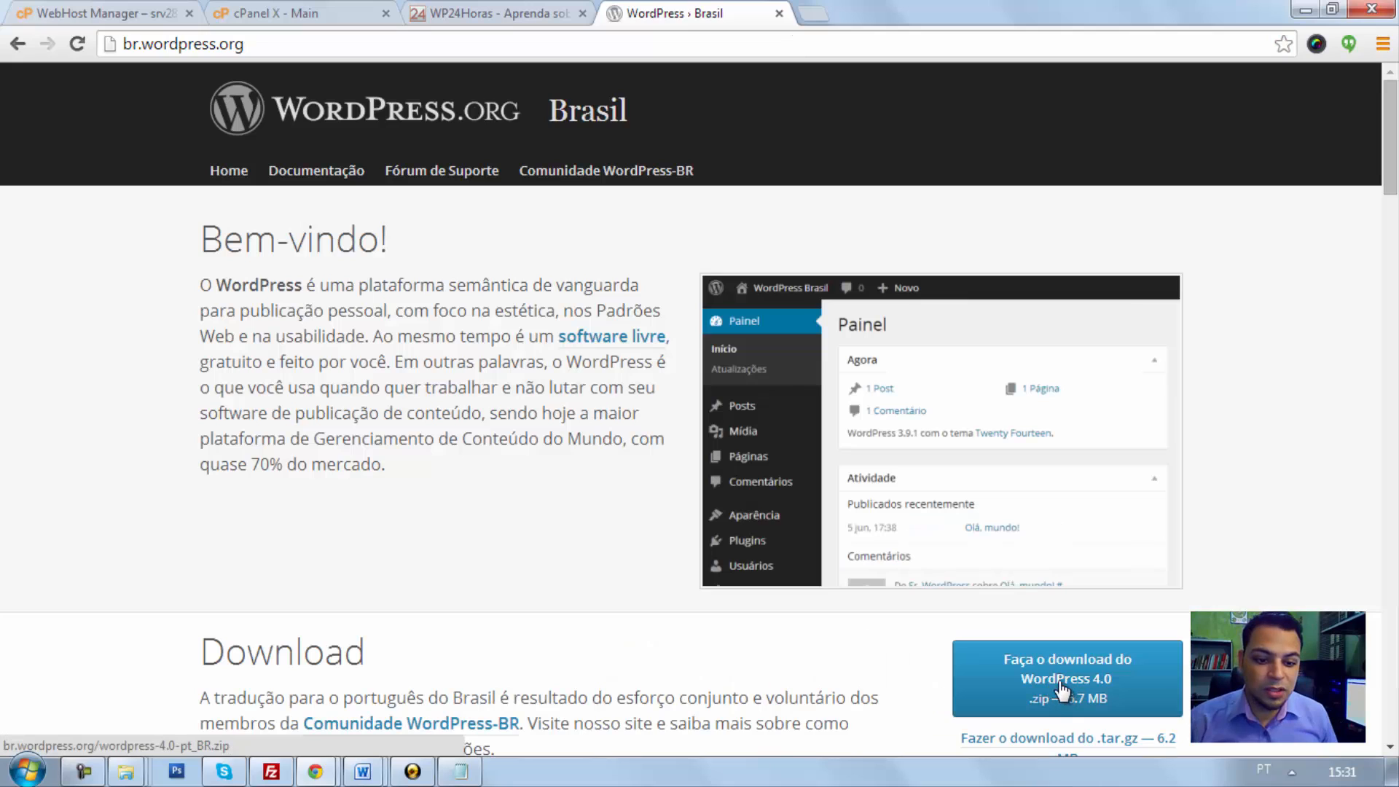
pyautogui.click(1089, 679)
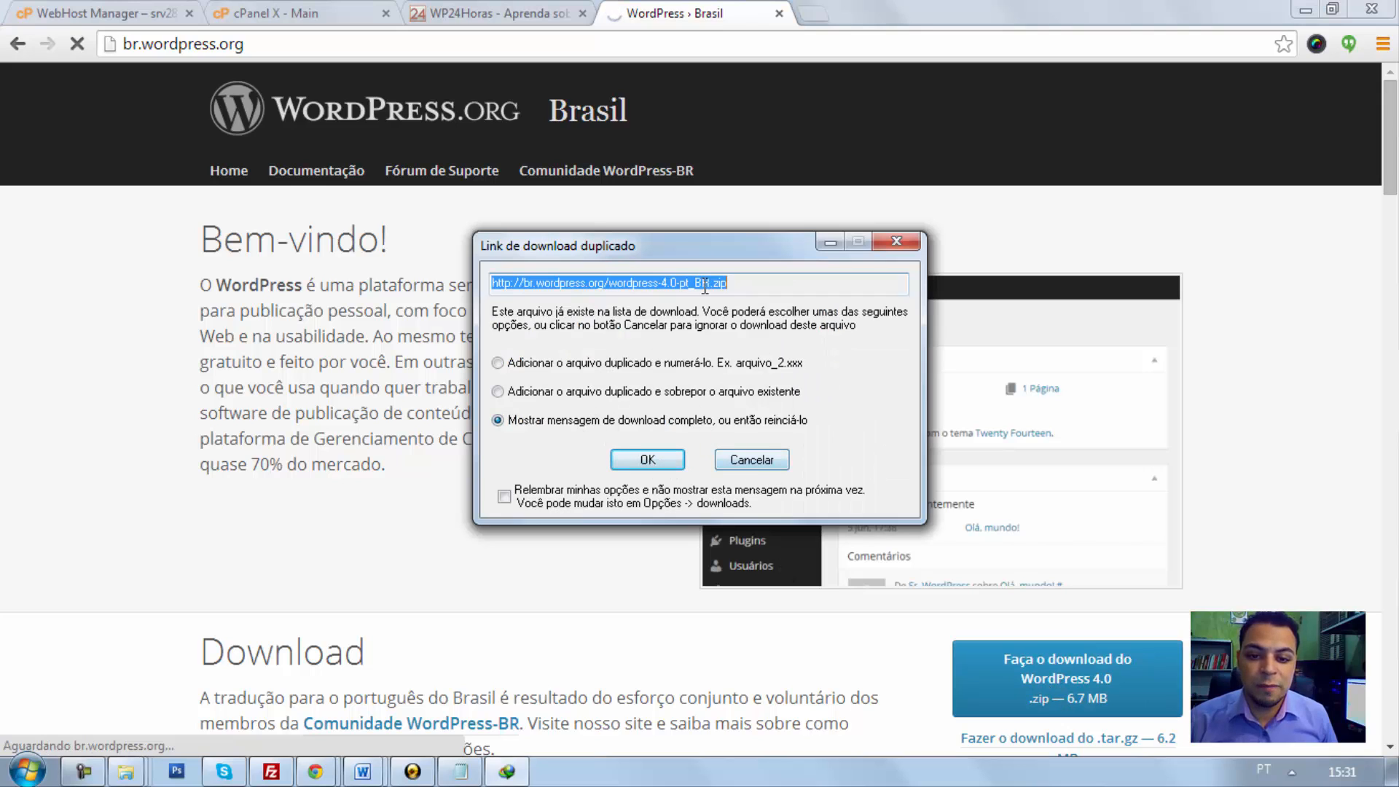
pyautogui.click(746, 459)
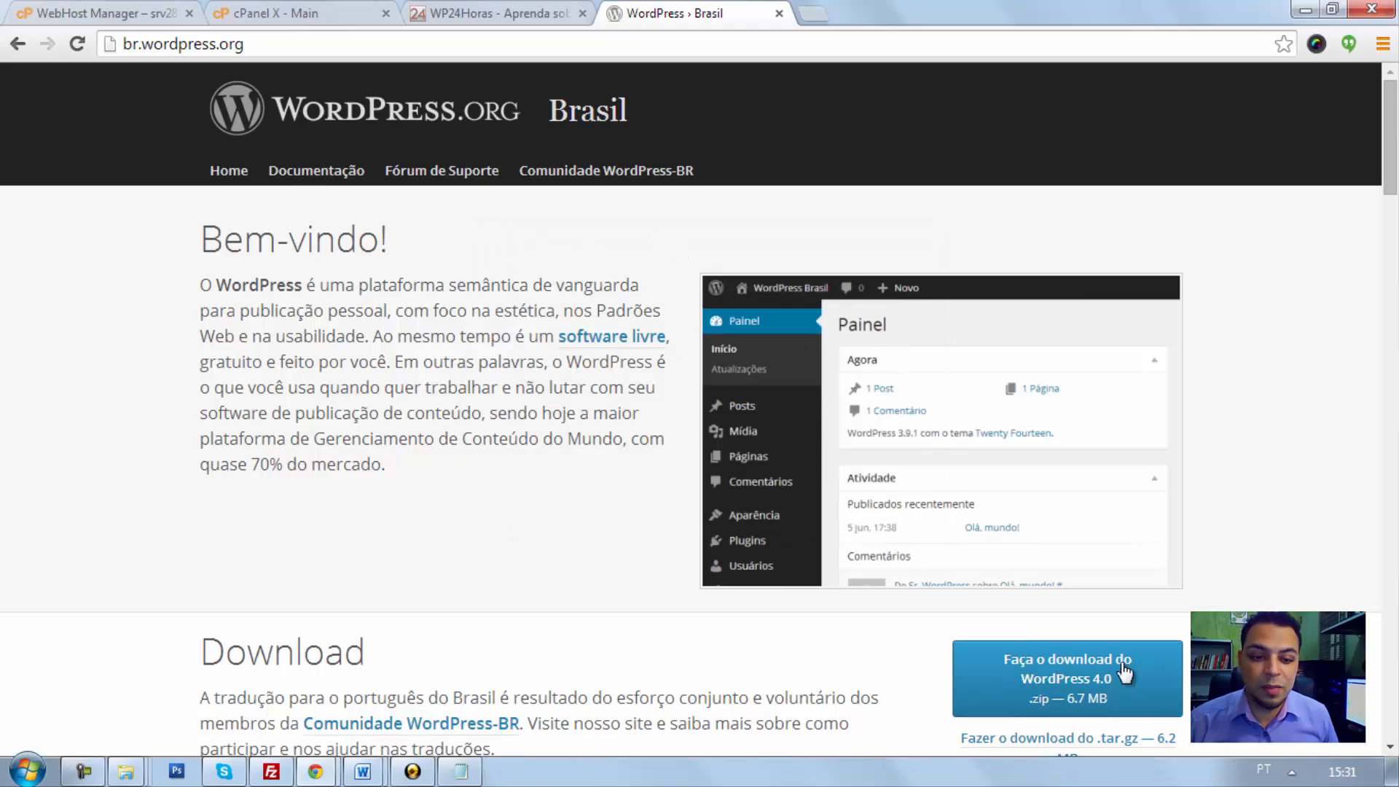
# Bring the wordpress-4.0-pt_BR Explorer folder window to the front
pyautogui.moveTo(126, 771)
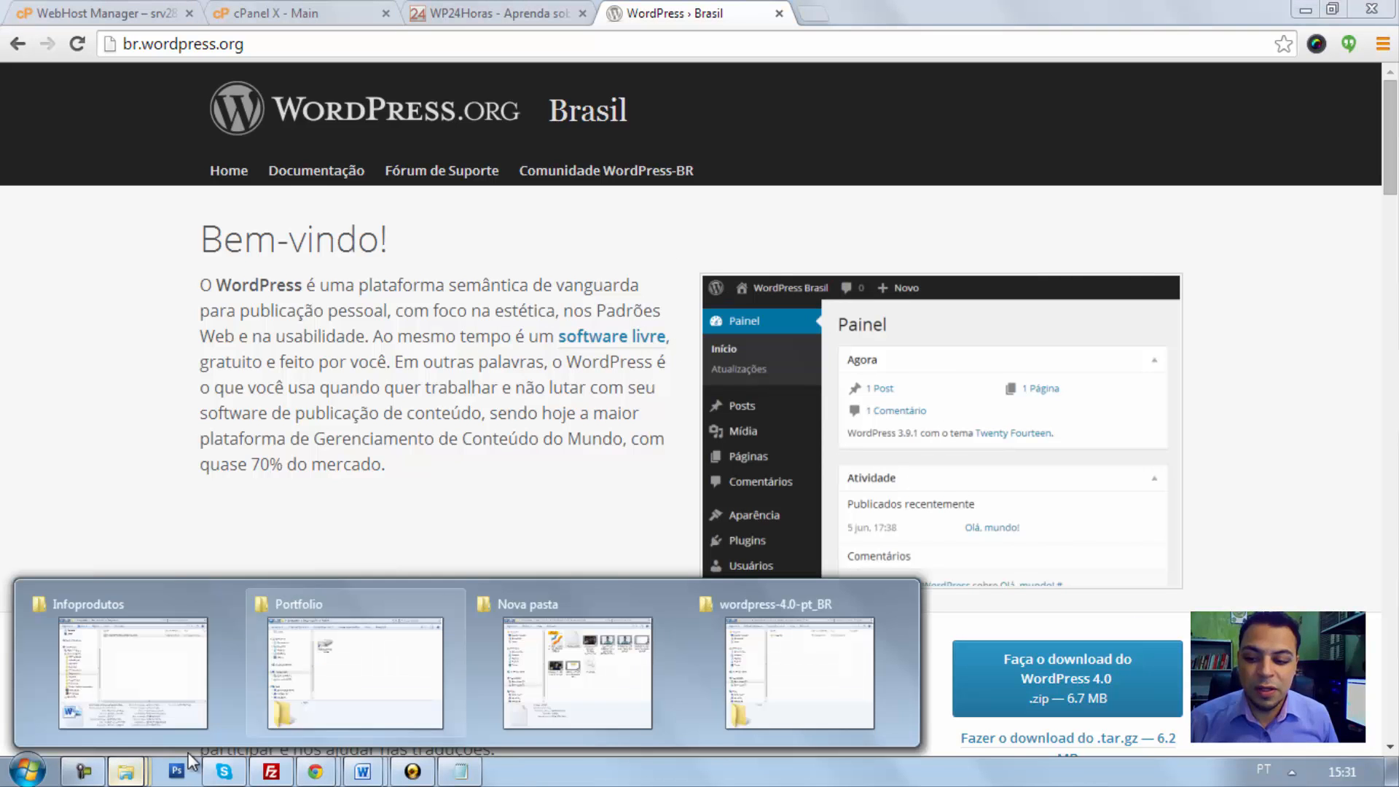
pyautogui.click(761, 723)
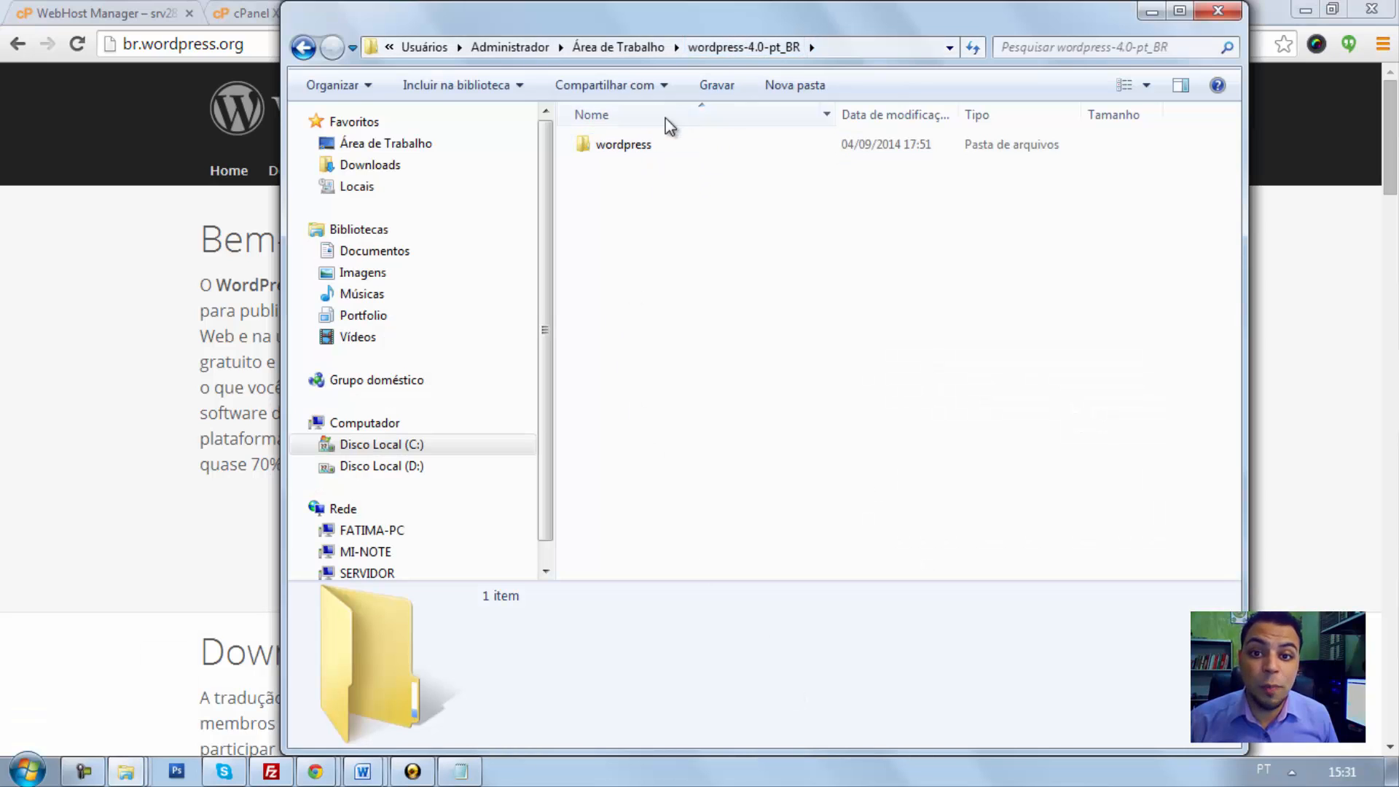
pyautogui.click(1379, 199)
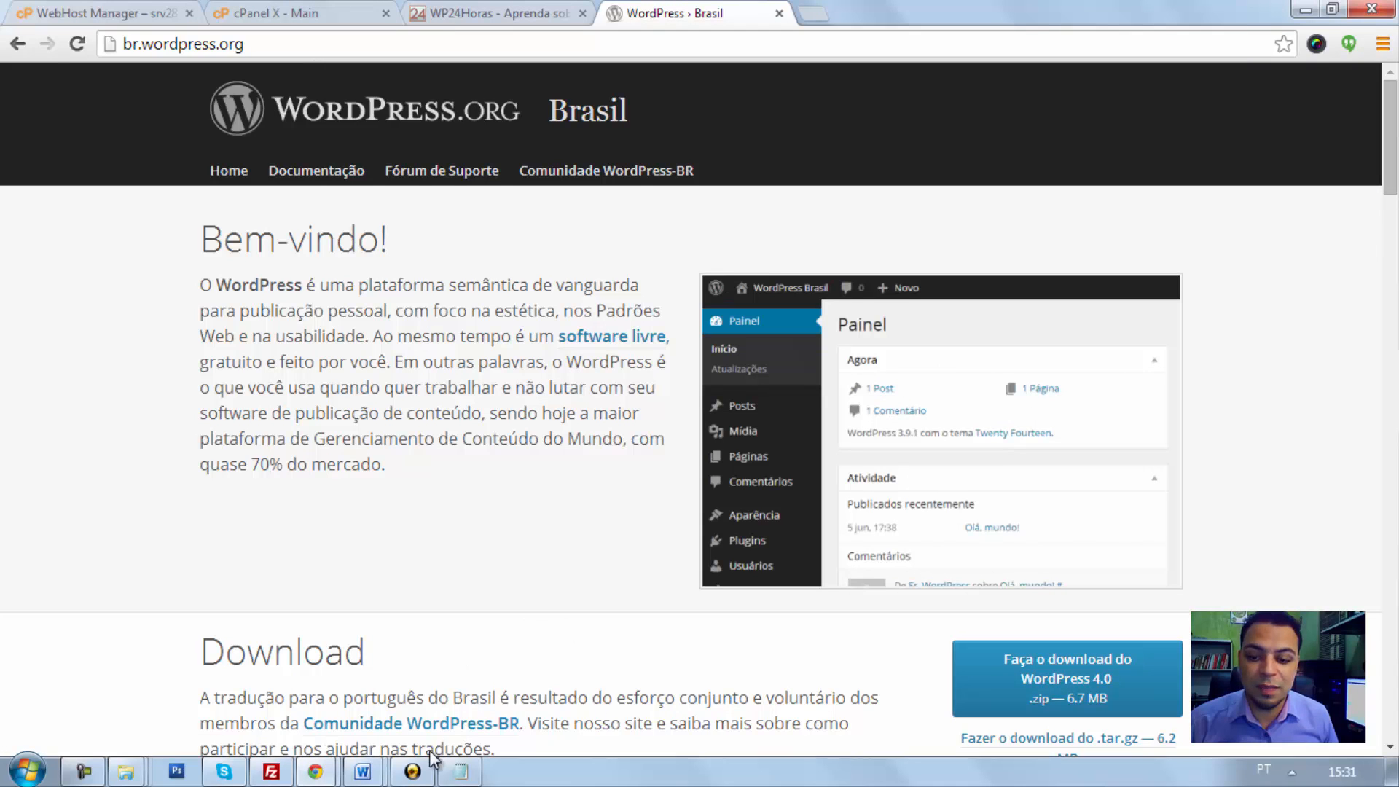
pyautogui.click(134, 774)
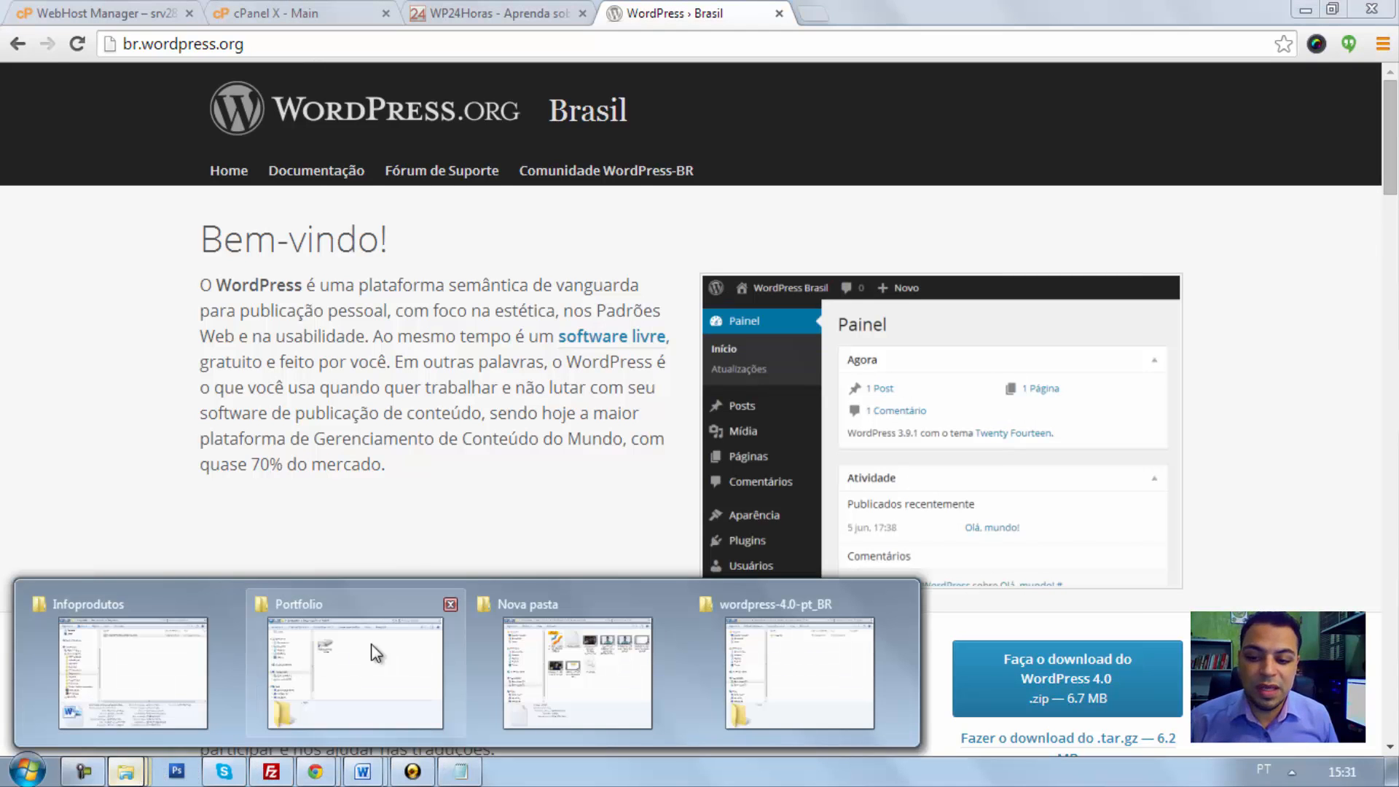
pyautogui.click(784, 662)
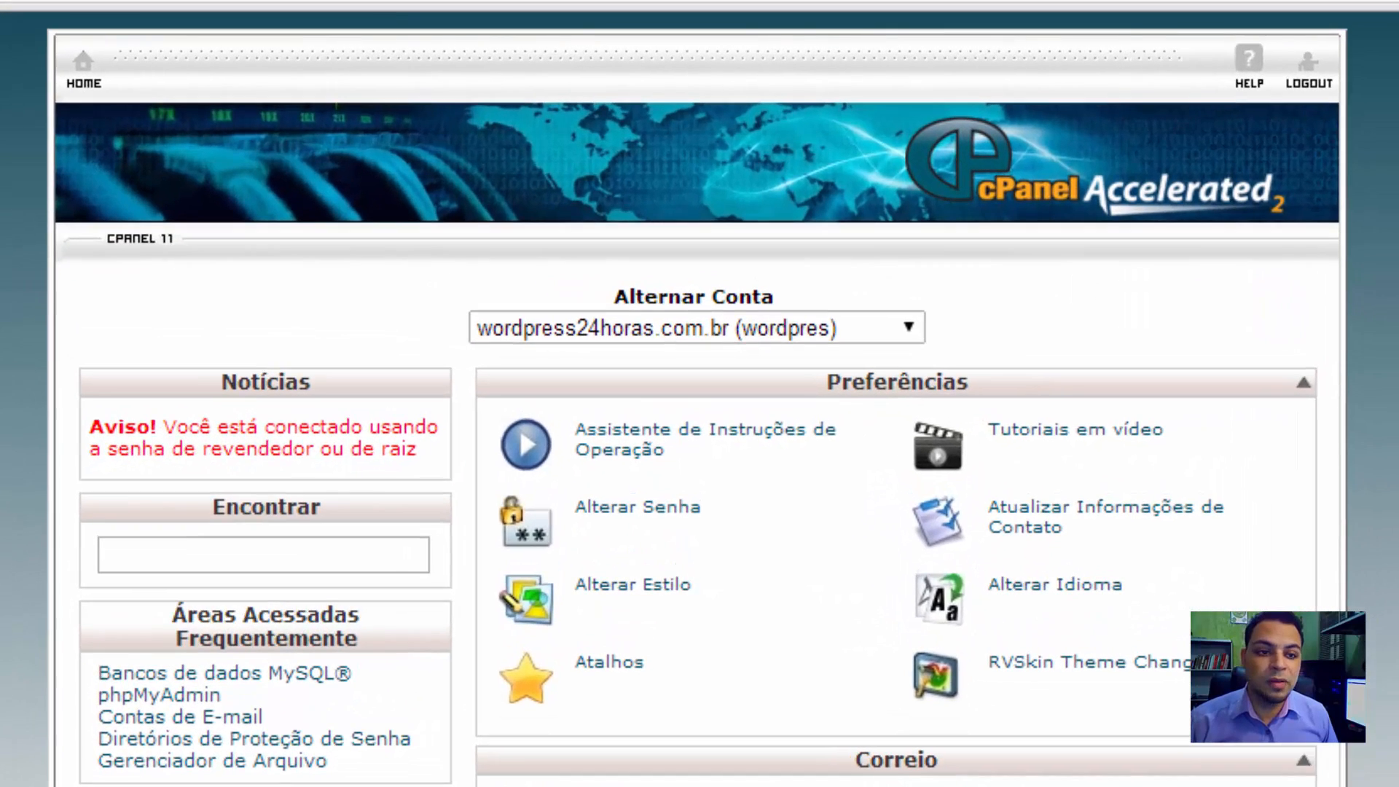
# Scroll the cPanel main page down to the Bancos de Dados tools
pyautogui.scroll(-15, 699, 393)
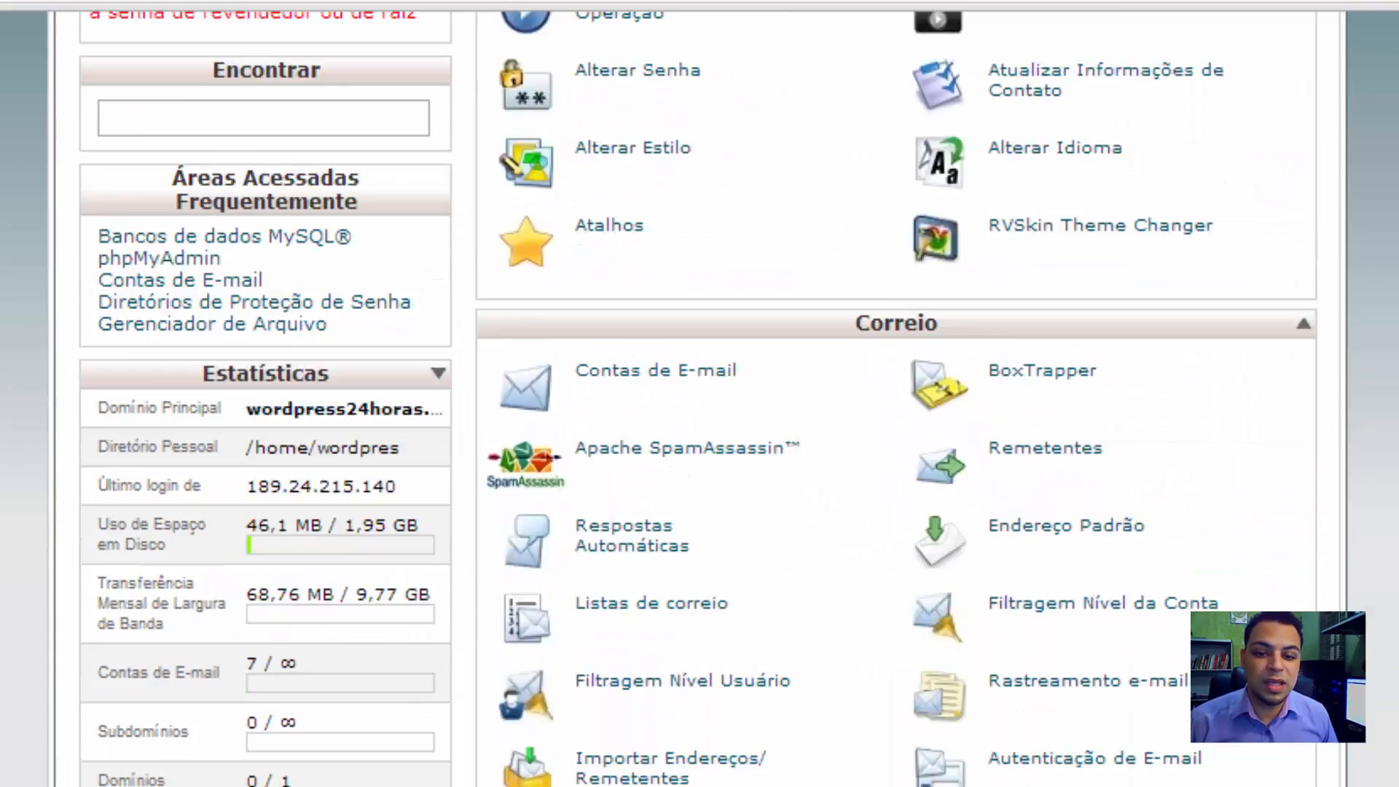
pyautogui.scroll(-13, 699, 394)
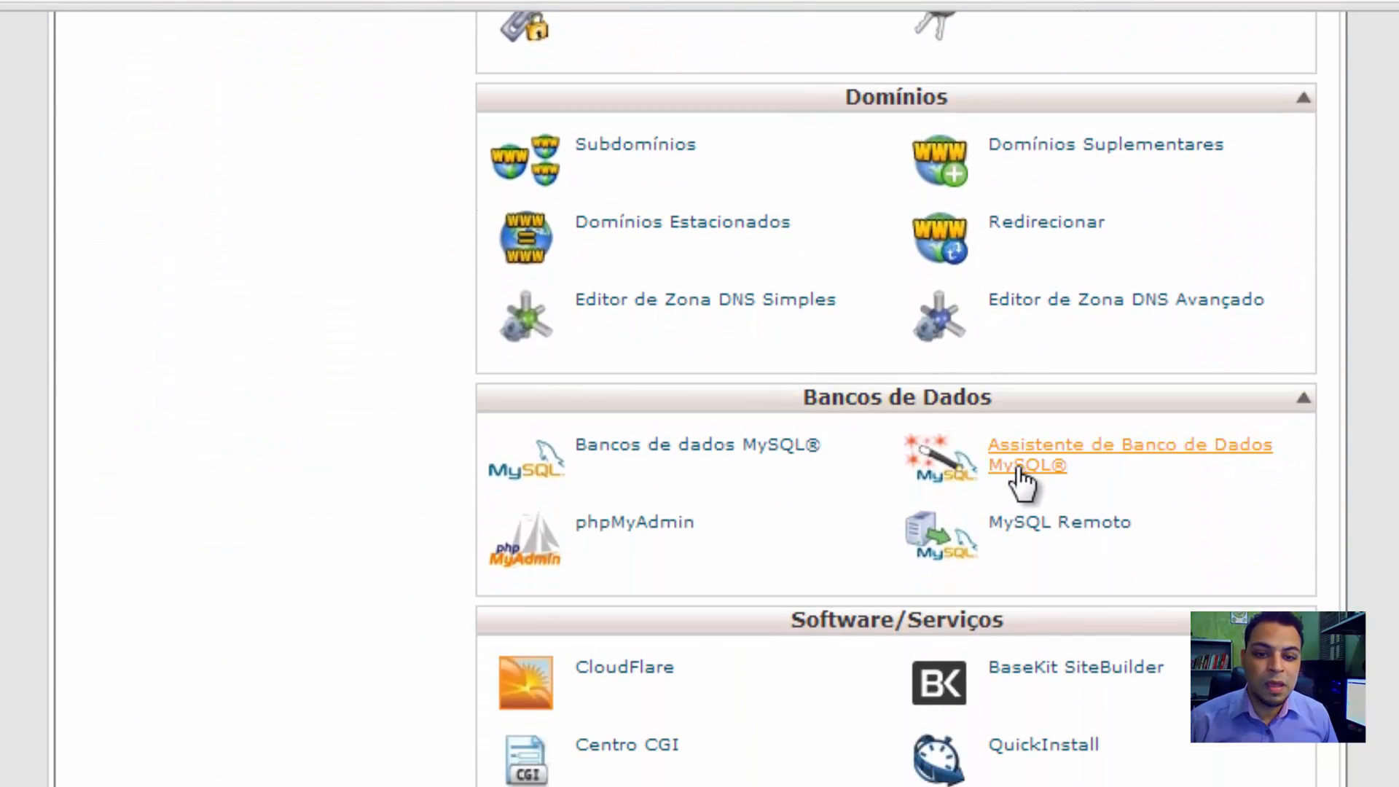
# Create the siteteste01 database (wordpres_siteteste01) in the MySQL Database Wizard
pyautogui.click(1111, 445)
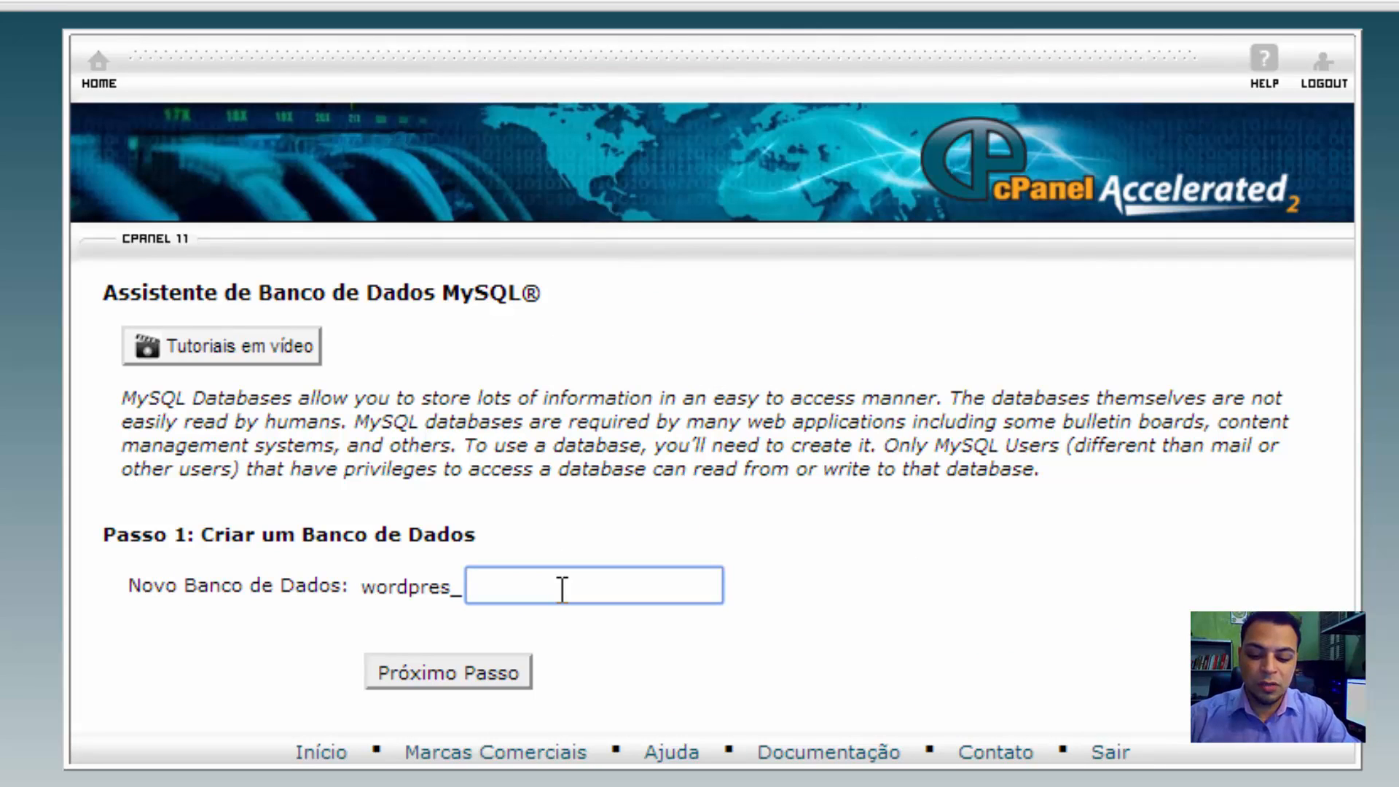
pyautogui.write('siteteste01')
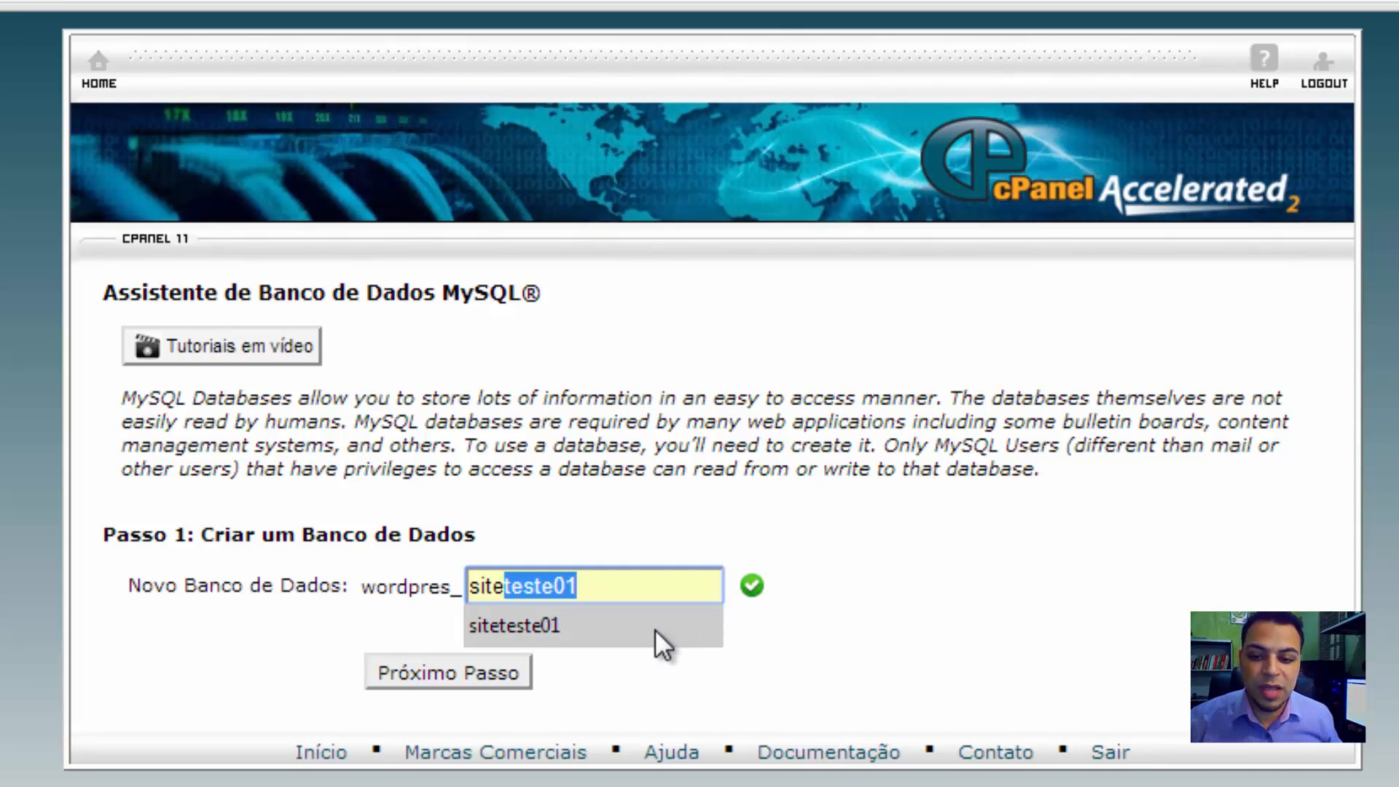
pyautogui.click(648, 626)
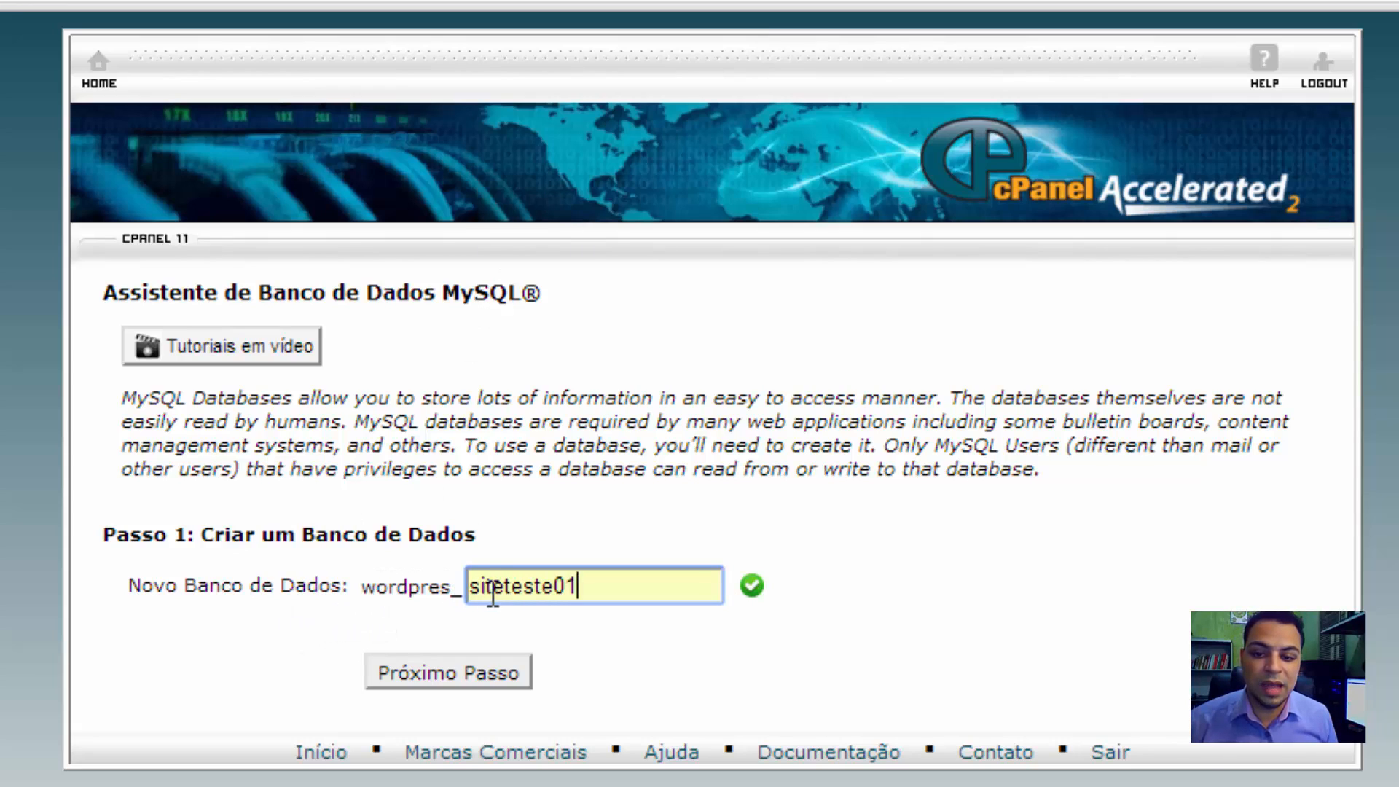
pyautogui.click(472, 681)
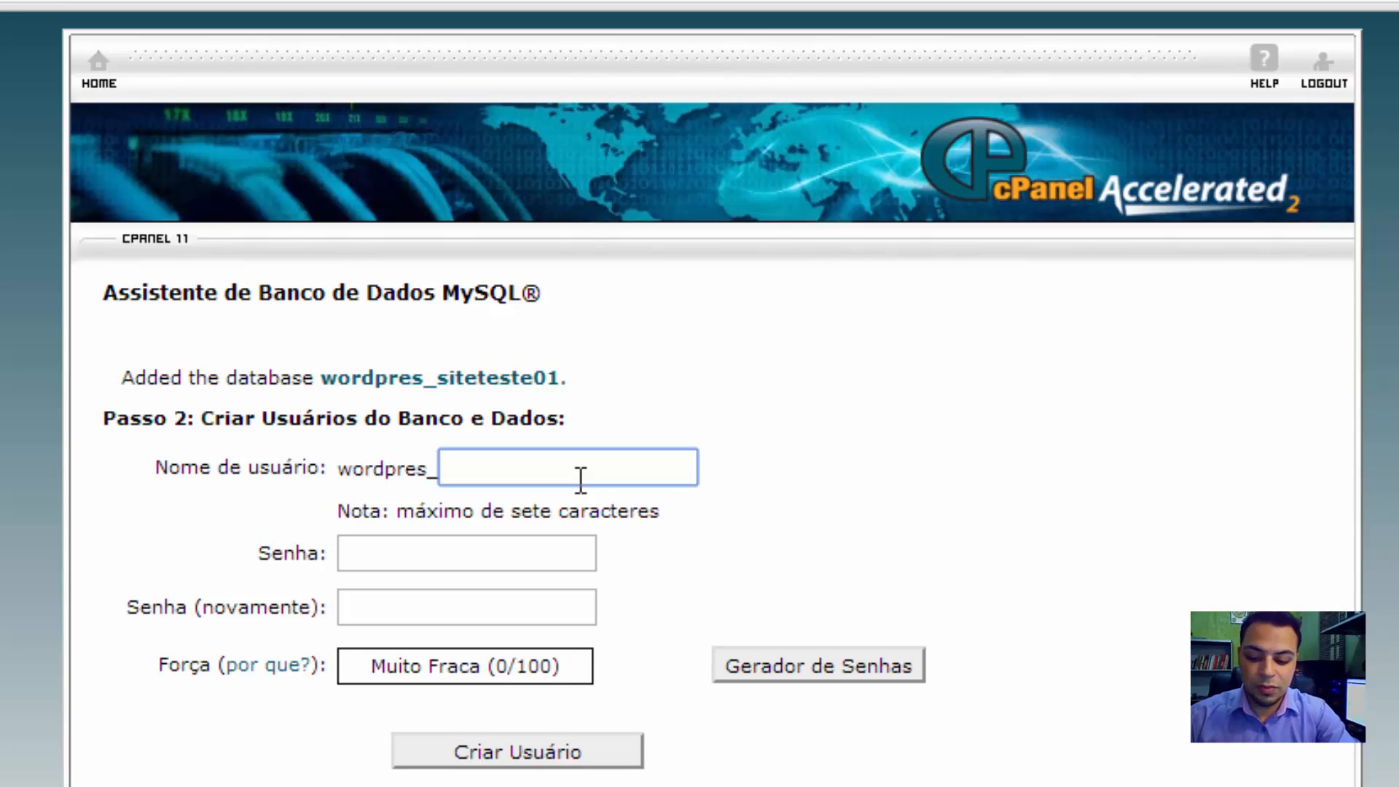
# Enter tst01 as the new database user name and bring up the password generator
pyautogui.write('tst01')
pyautogui.press('Tab')
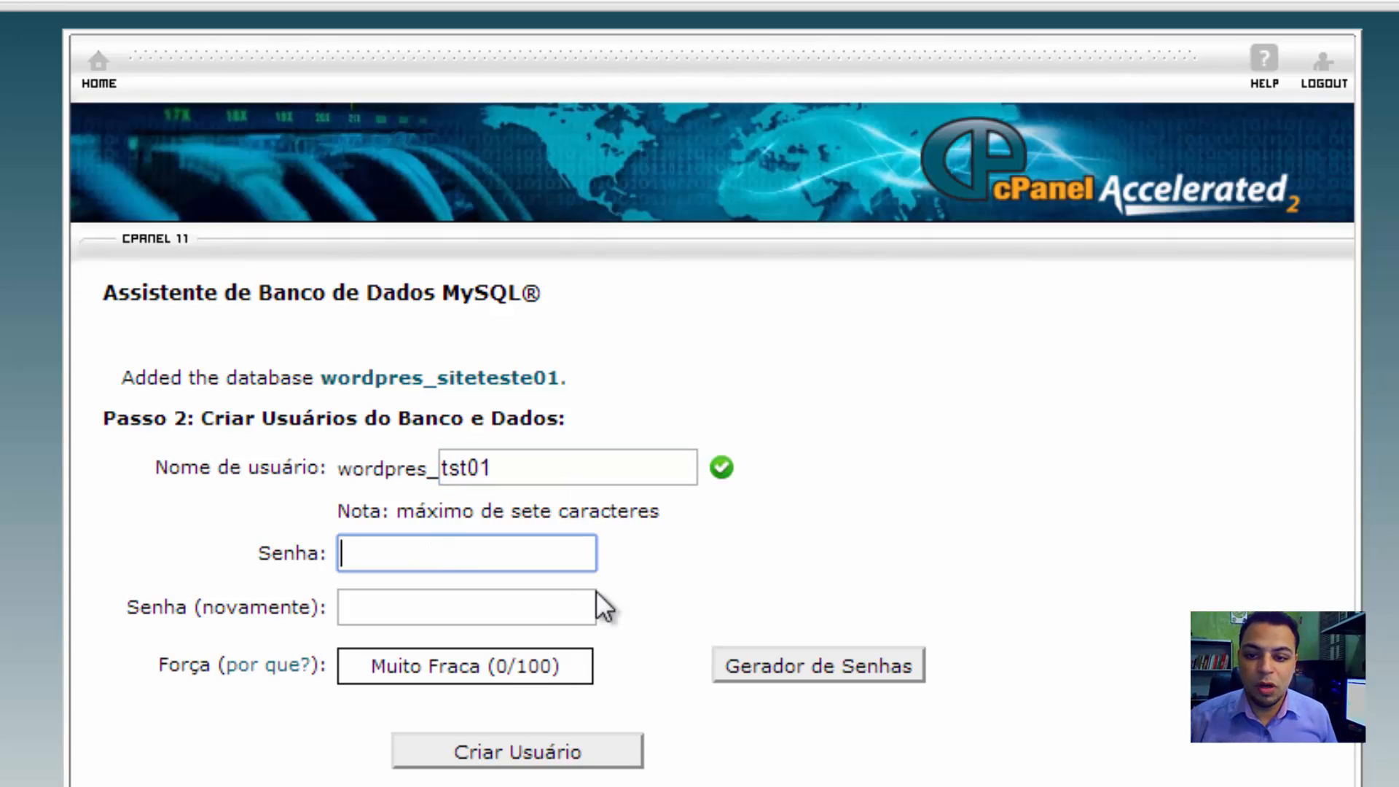
pyautogui.click(792, 671)
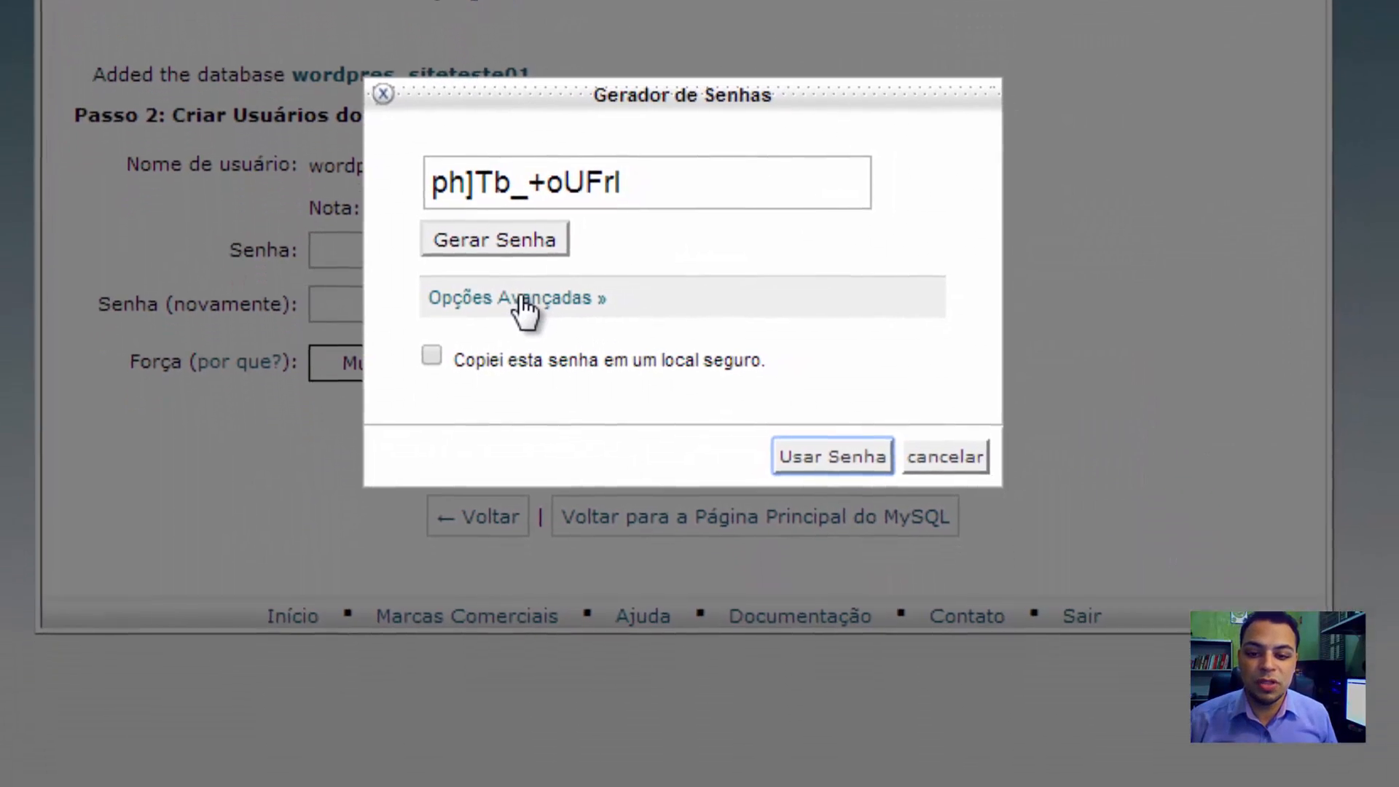
# Generate a 10-character password, copy it, and apply it to both password fields
pyautogui.click(568, 416)
pyautogui.doubleClick(568, 468)
pyautogui.write('10')
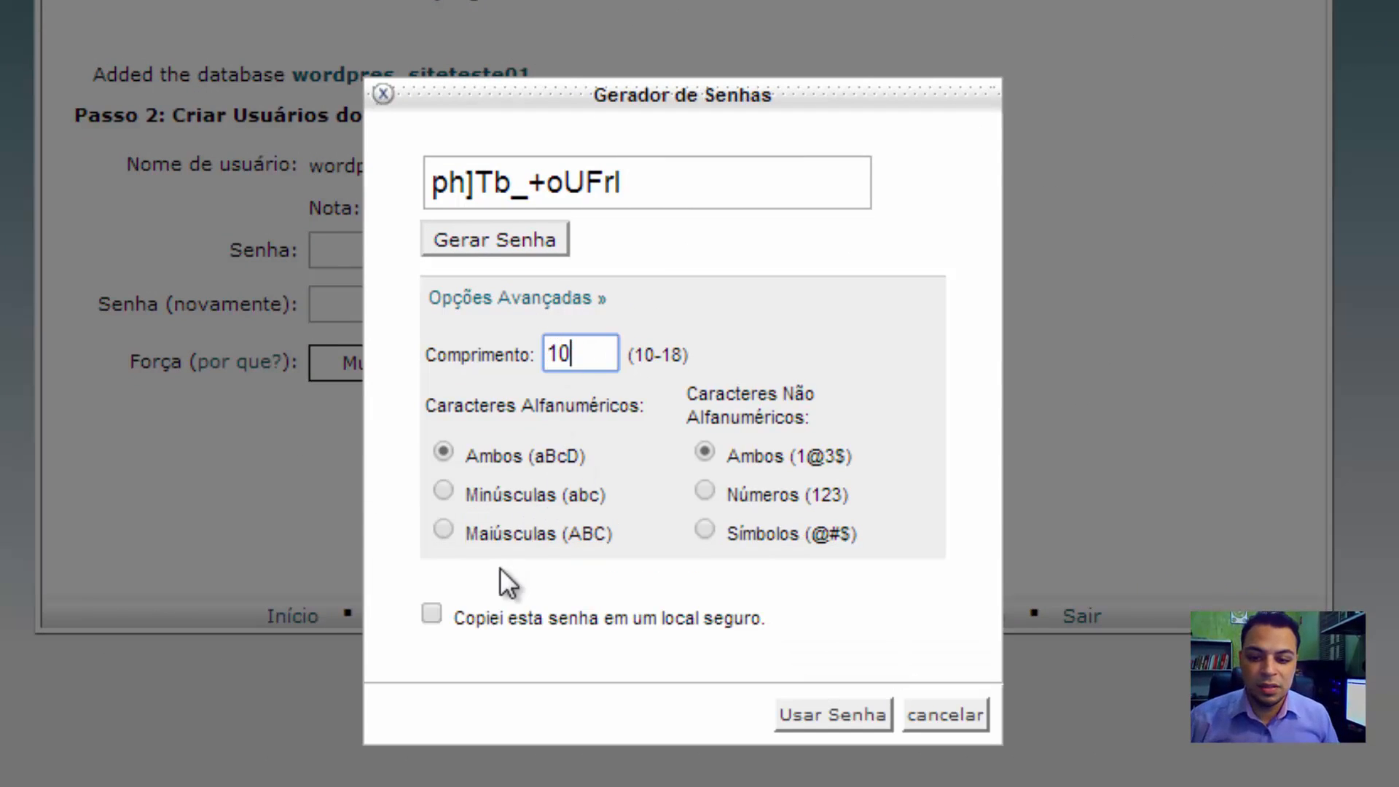
pyautogui.click(524, 633)
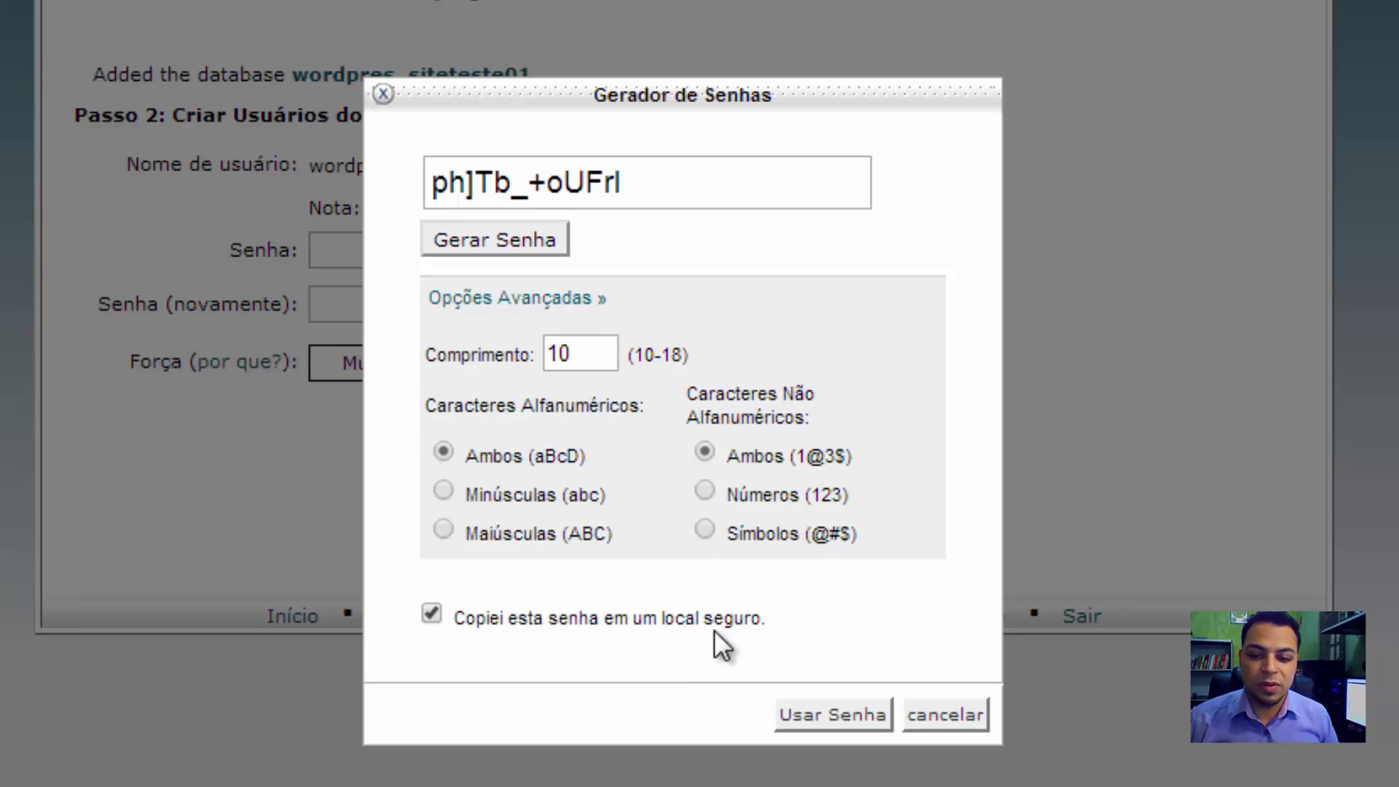
pyautogui.click(530, 255)
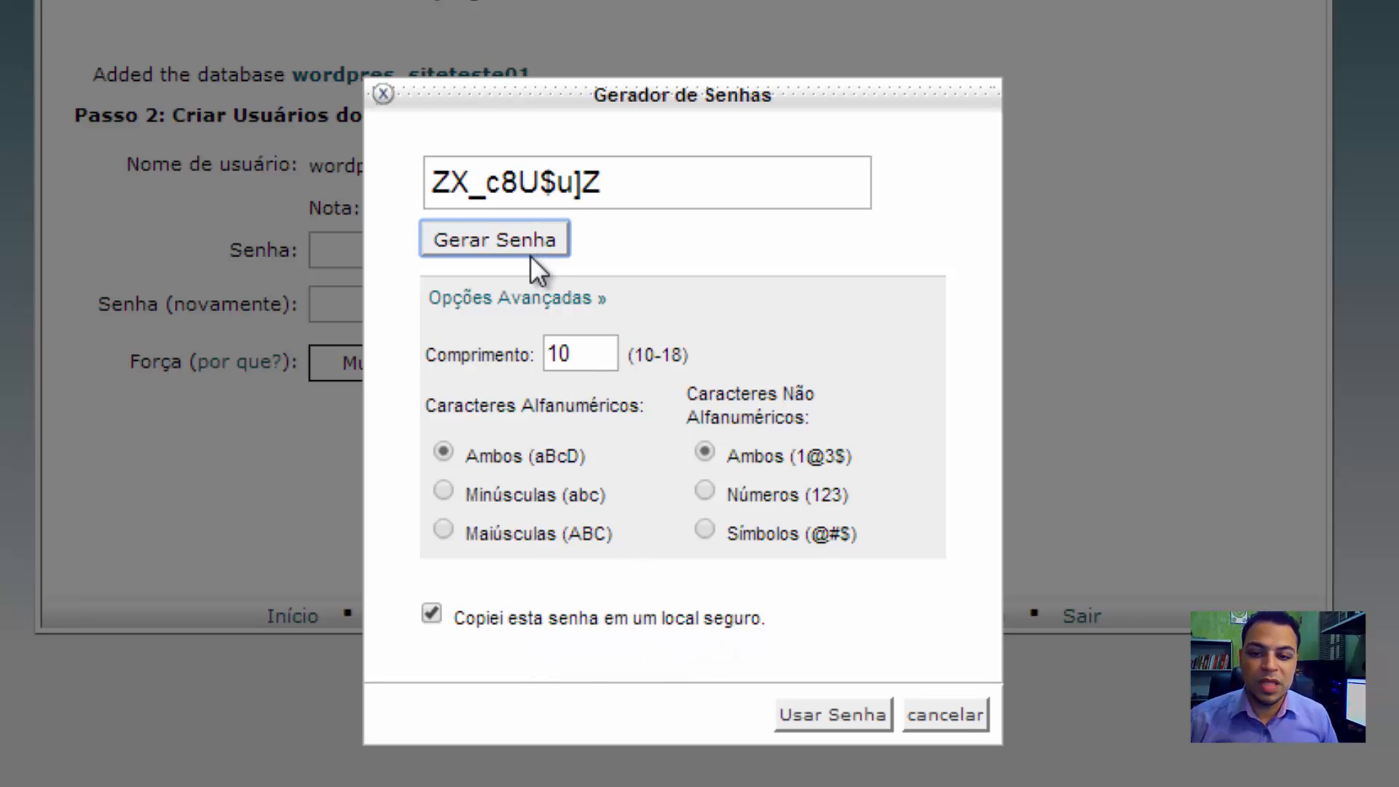
pyautogui.click(535, 271)
pyautogui.click(525, 240)
pyautogui.click(523, 238)
pyautogui.click(523, 238)
pyautogui.moveTo(614, 187); pyautogui.dragTo(437, 182)
pyautogui.hotkey('ctrl', 'c')
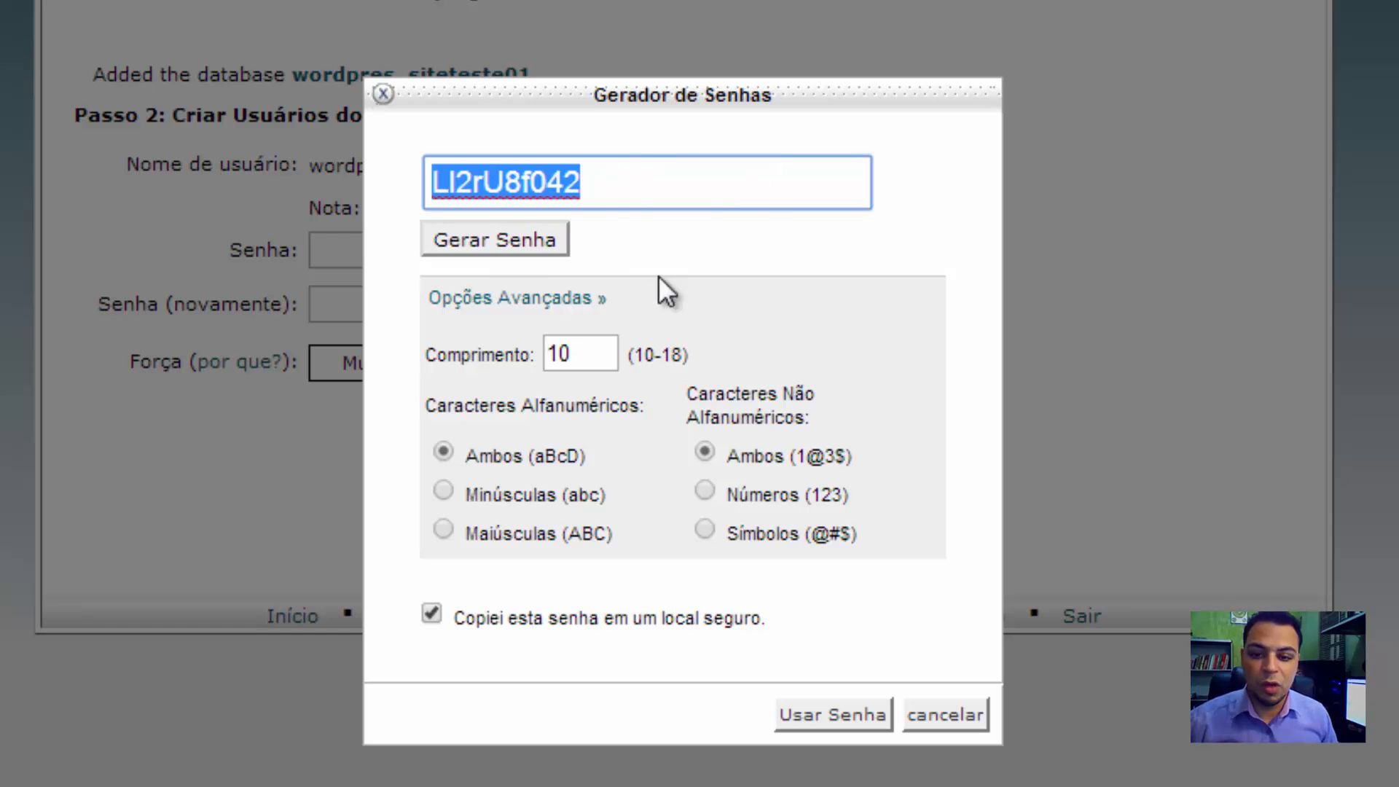
pyautogui.click(836, 716)
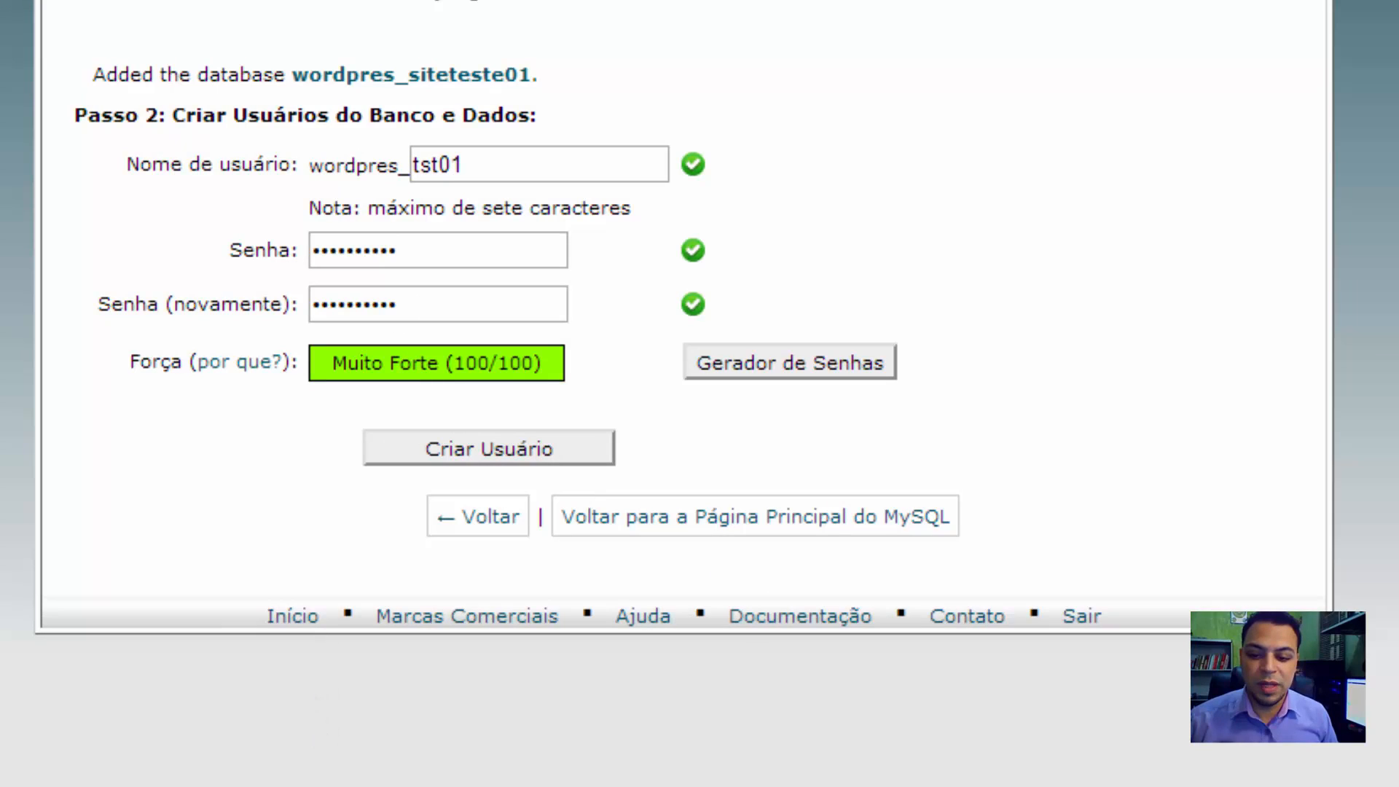
pyautogui.click(350, 784)
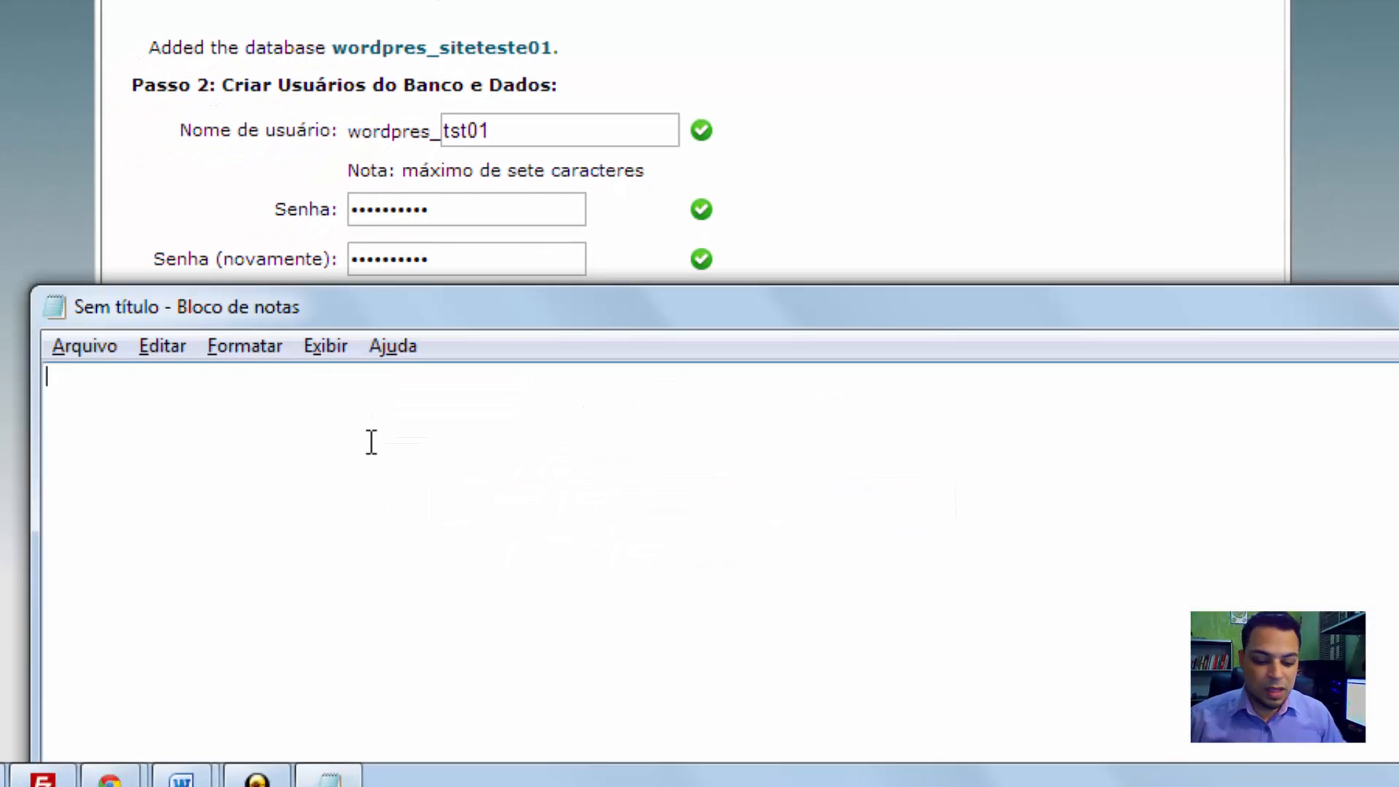
# Note the generated password and user tst01 on separate lines in Notepad
pyautogui.write('sEnha')
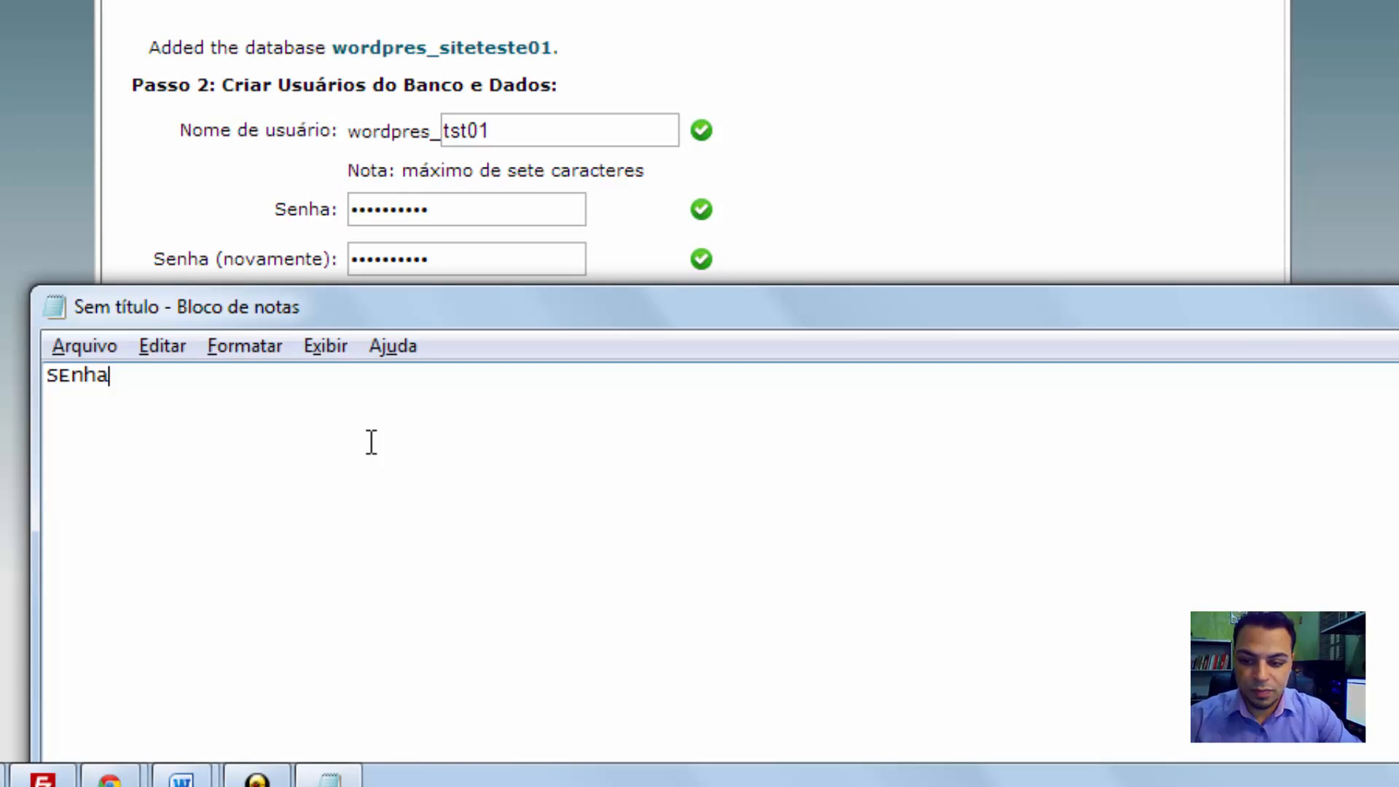
pyautogui.write(':')
pyautogui.hotkey('ctrl', 'v')
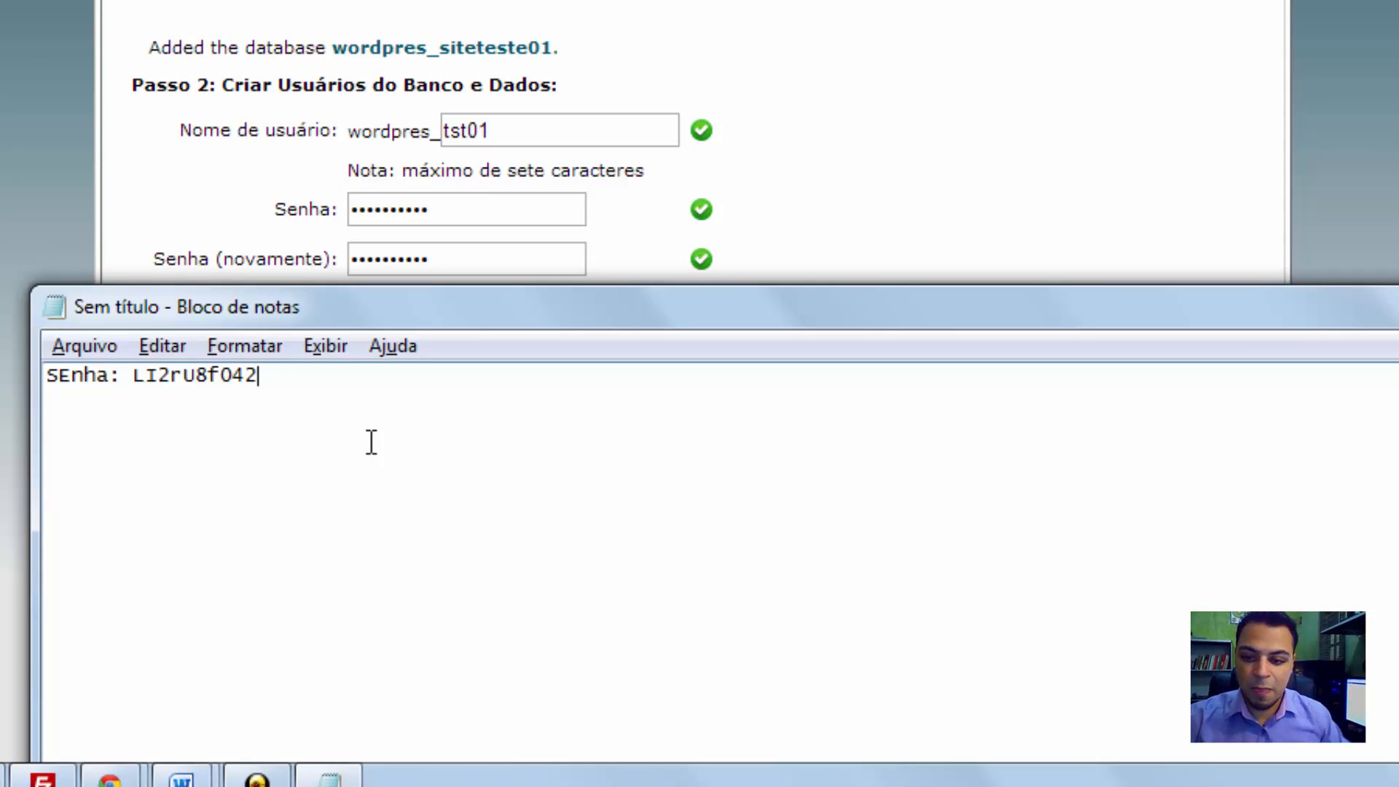
pyautogui.press('Return')
pyautogui.write('User')
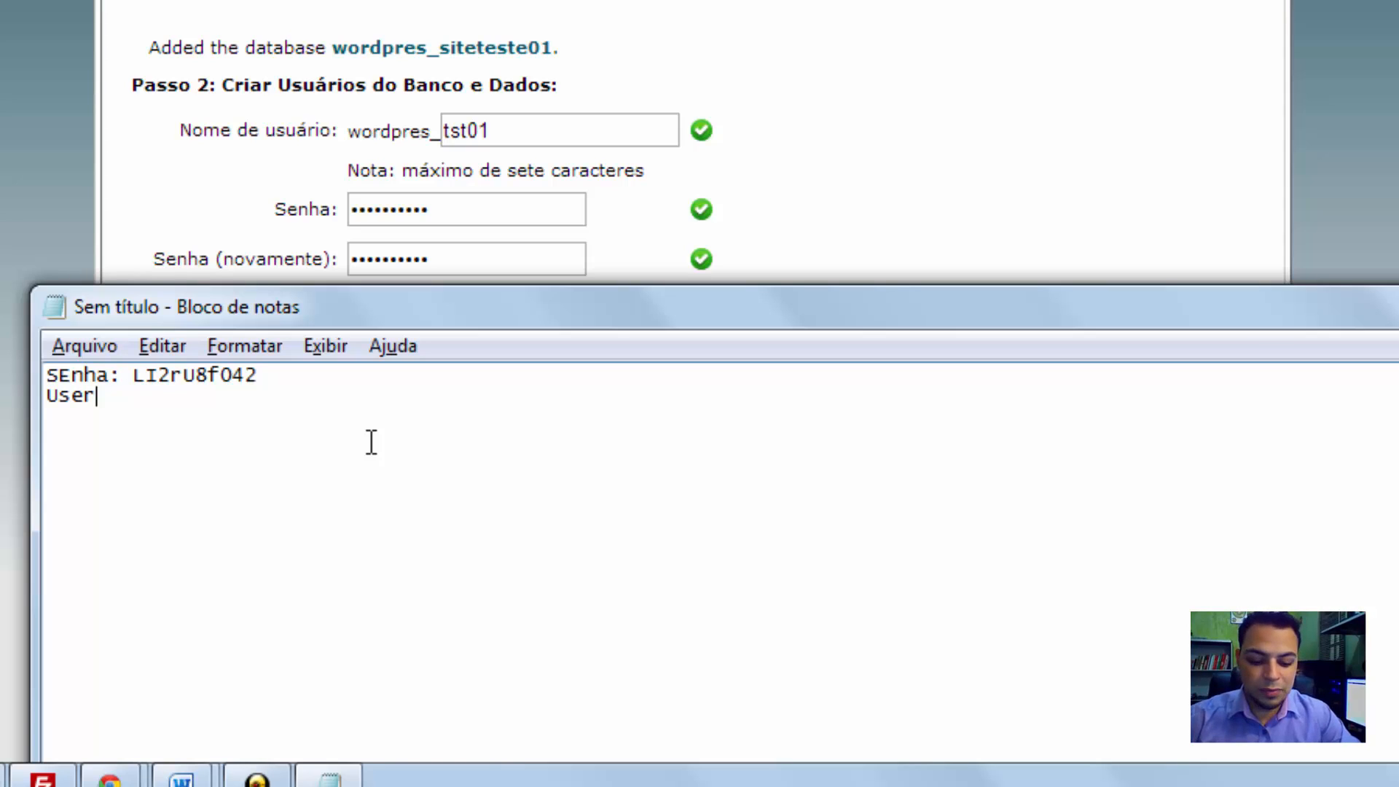
pyautogui.write(': wordpres_')
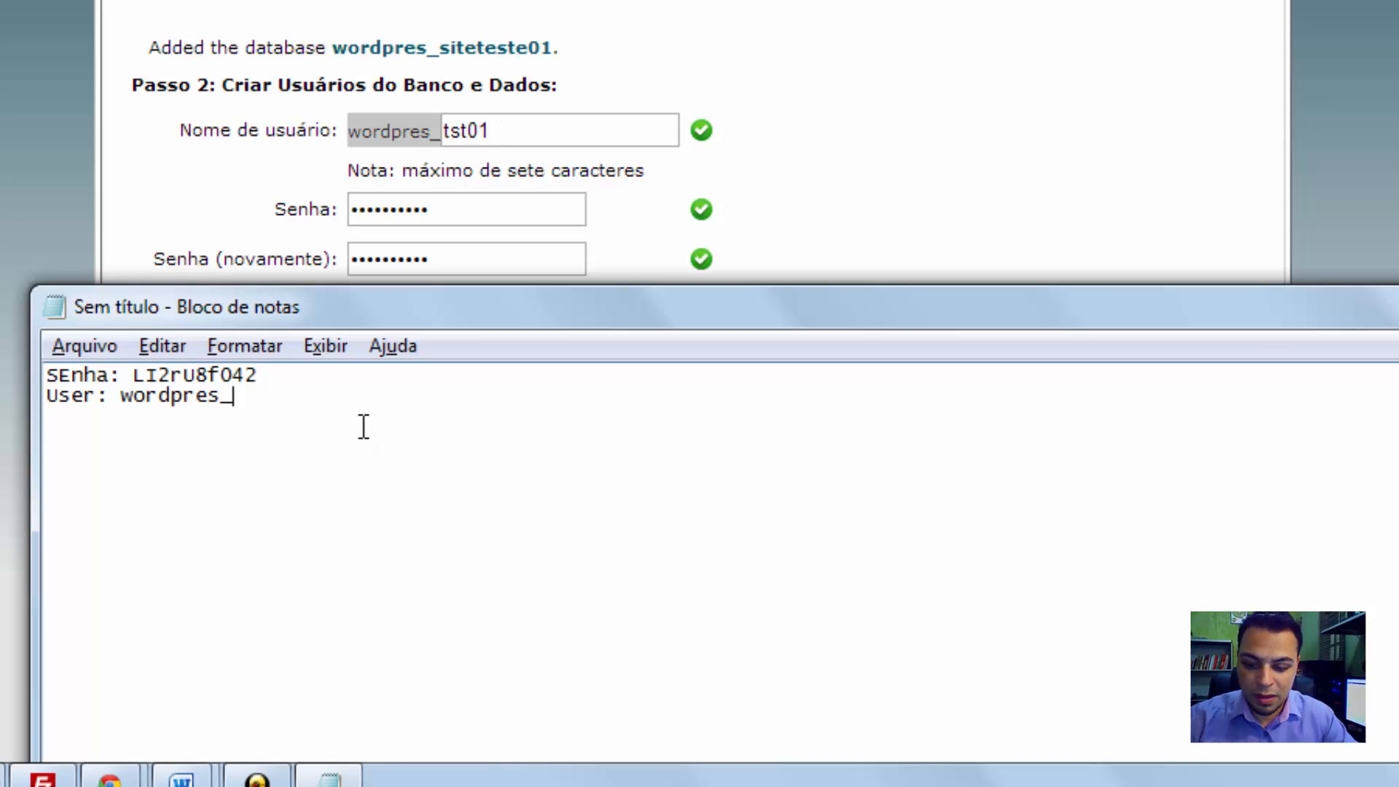
pyautogui.write('tst01')
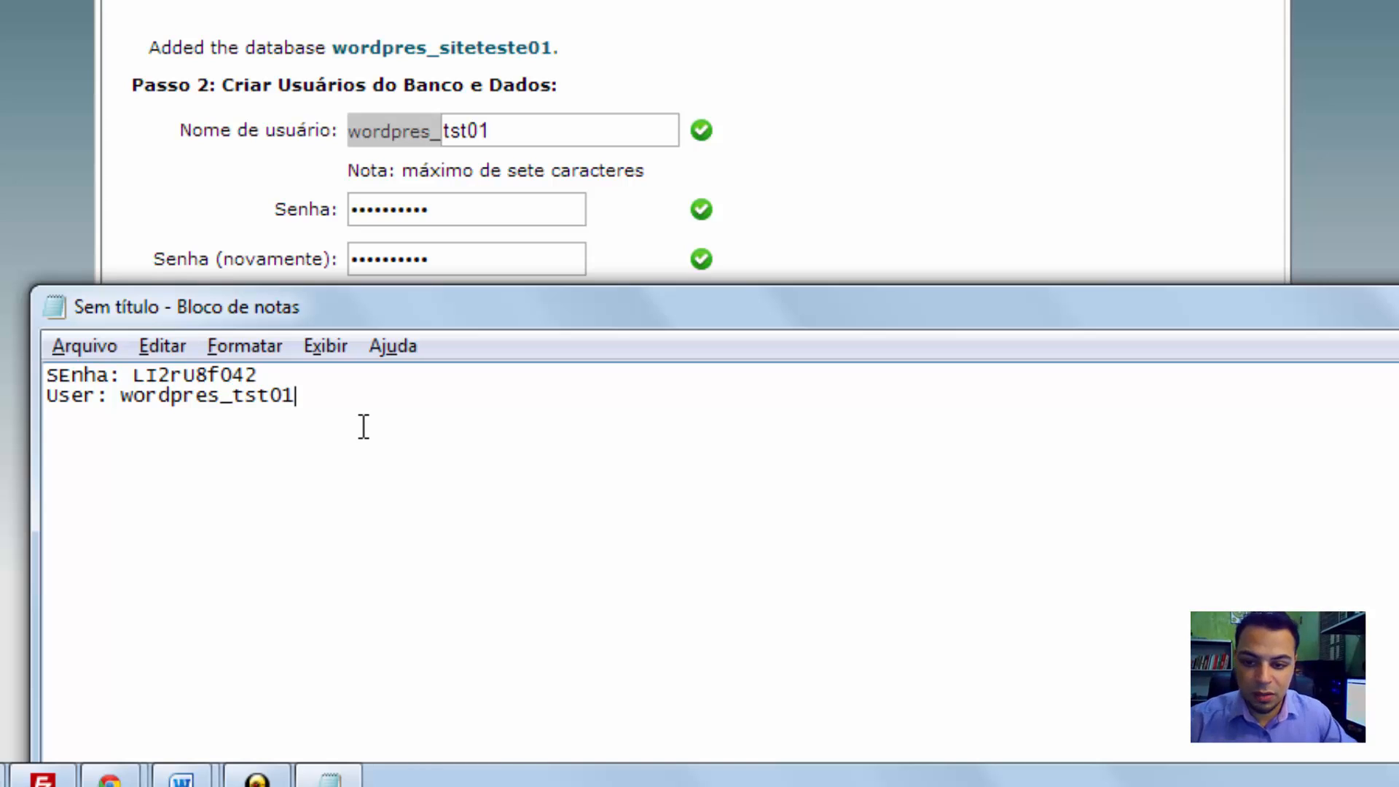
pyautogui.press('Return')
pyautogui.write('BD')
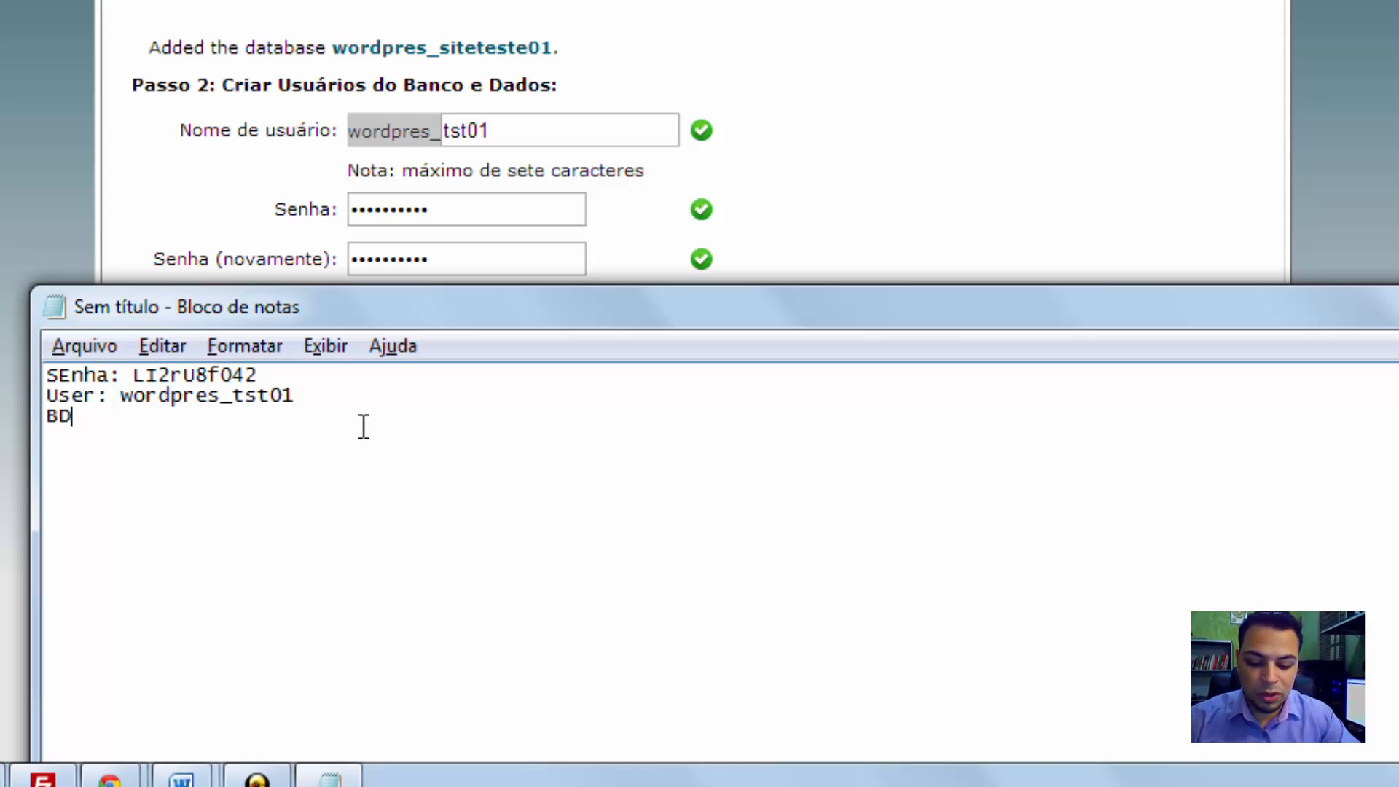
# Paste wordpres_siteteste01 after BD in the note, then create the database user
pyautogui.doubleClick(441, 47)
pyautogui.hotkey('ctrl', 'c')
pyautogui.click(409, 462)
pyautogui.hotkey('ctrl', 'v')
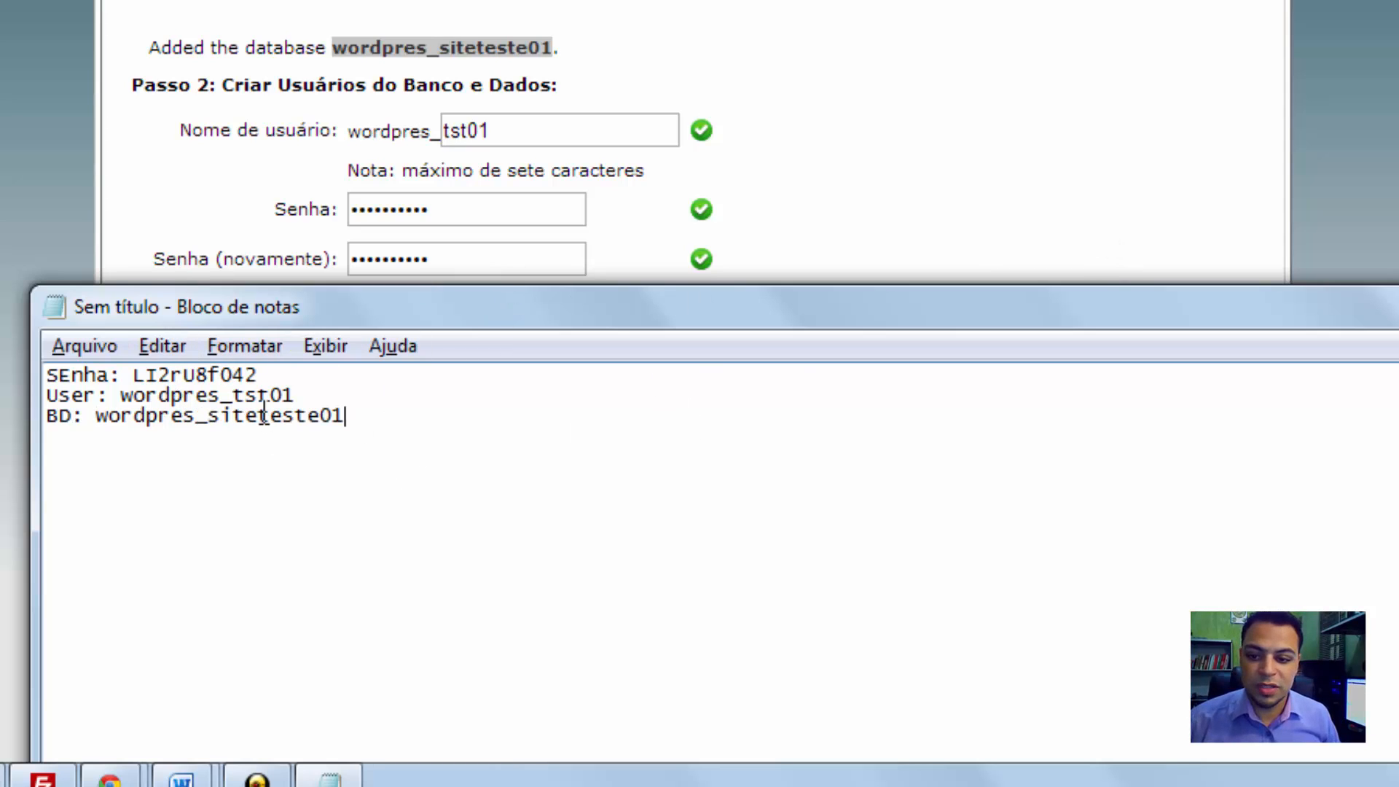
pyautogui.click(1274, 93)
pyautogui.click(543, 395)
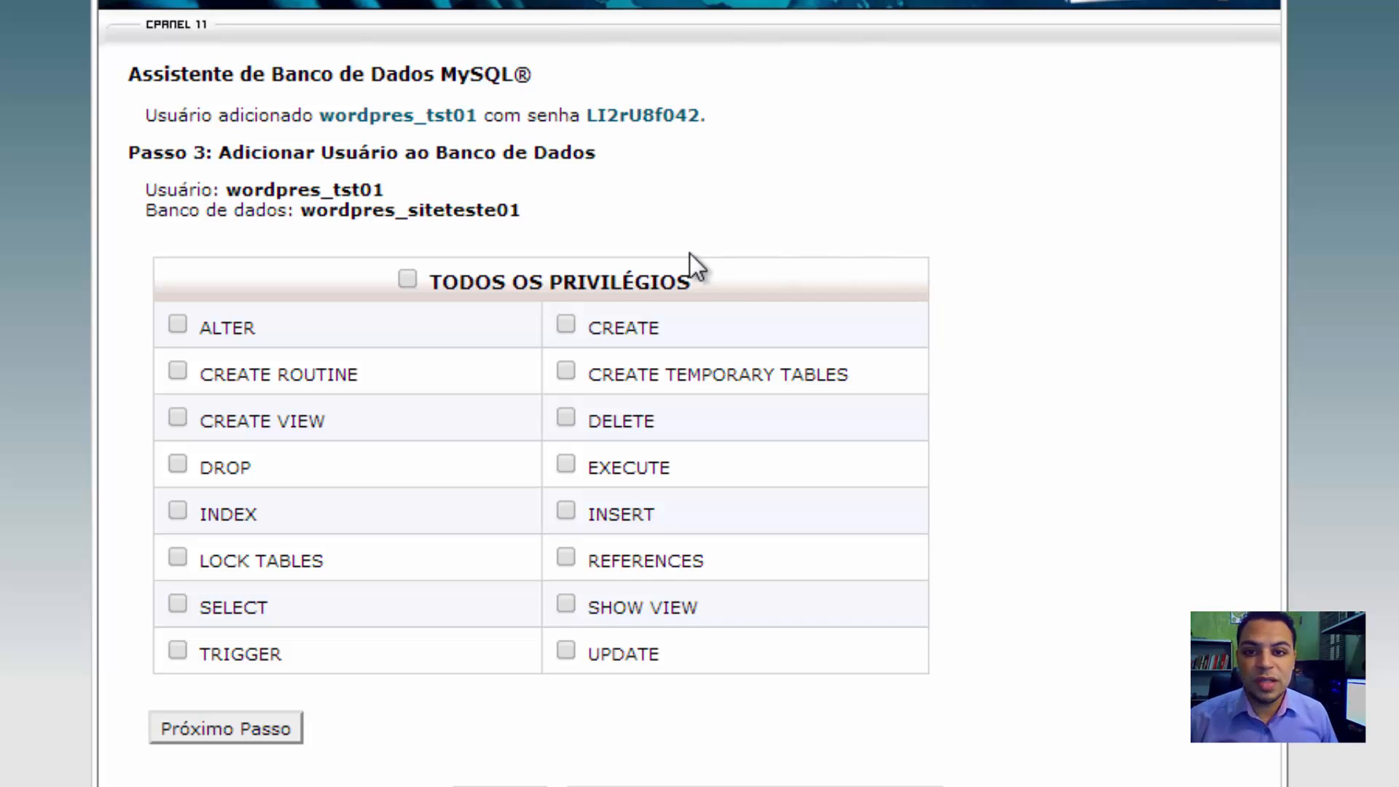
# Grant the user TODOS OS PRIVILÉGIOS on wordpres_siteteste01 and proceed to the next step
pyautogui.click(477, 283)
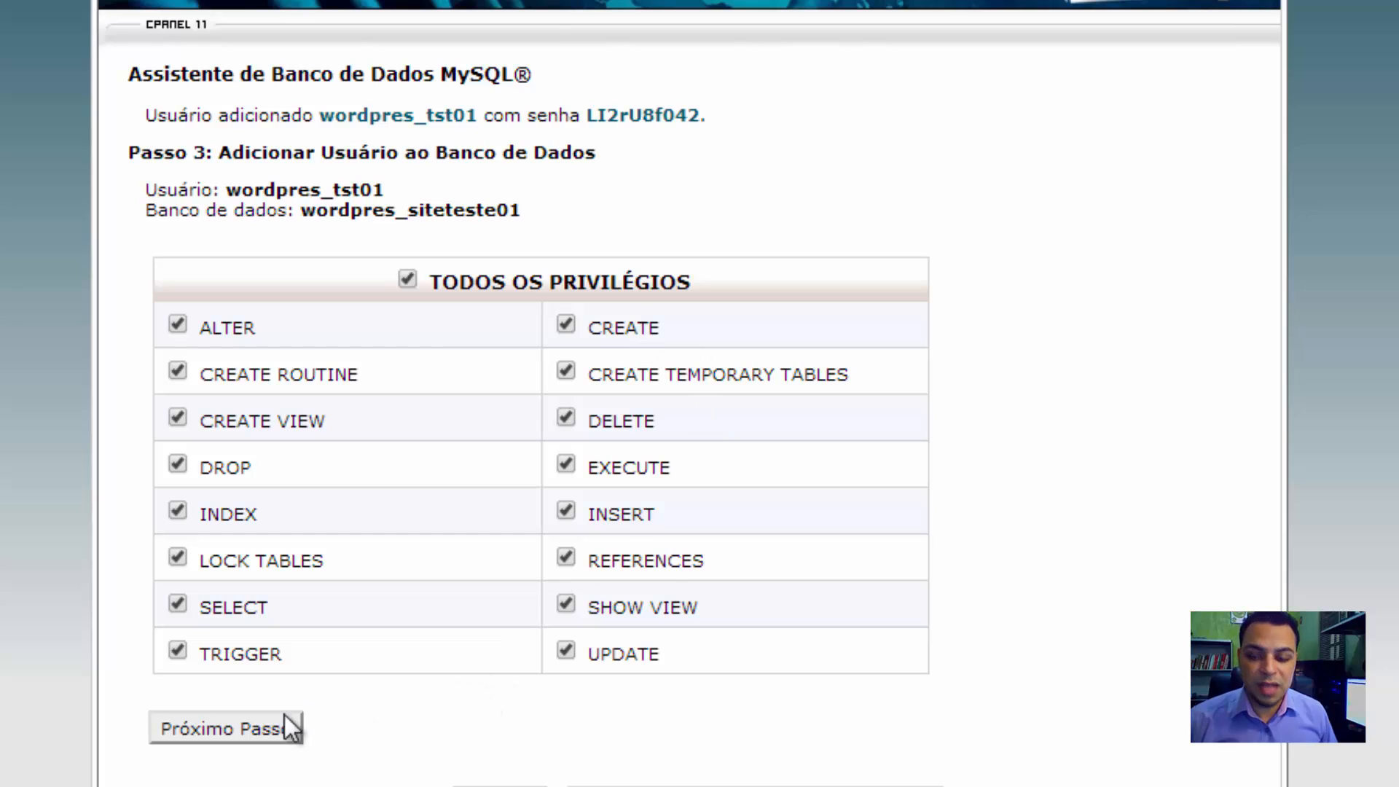
pyautogui.click(233, 727)
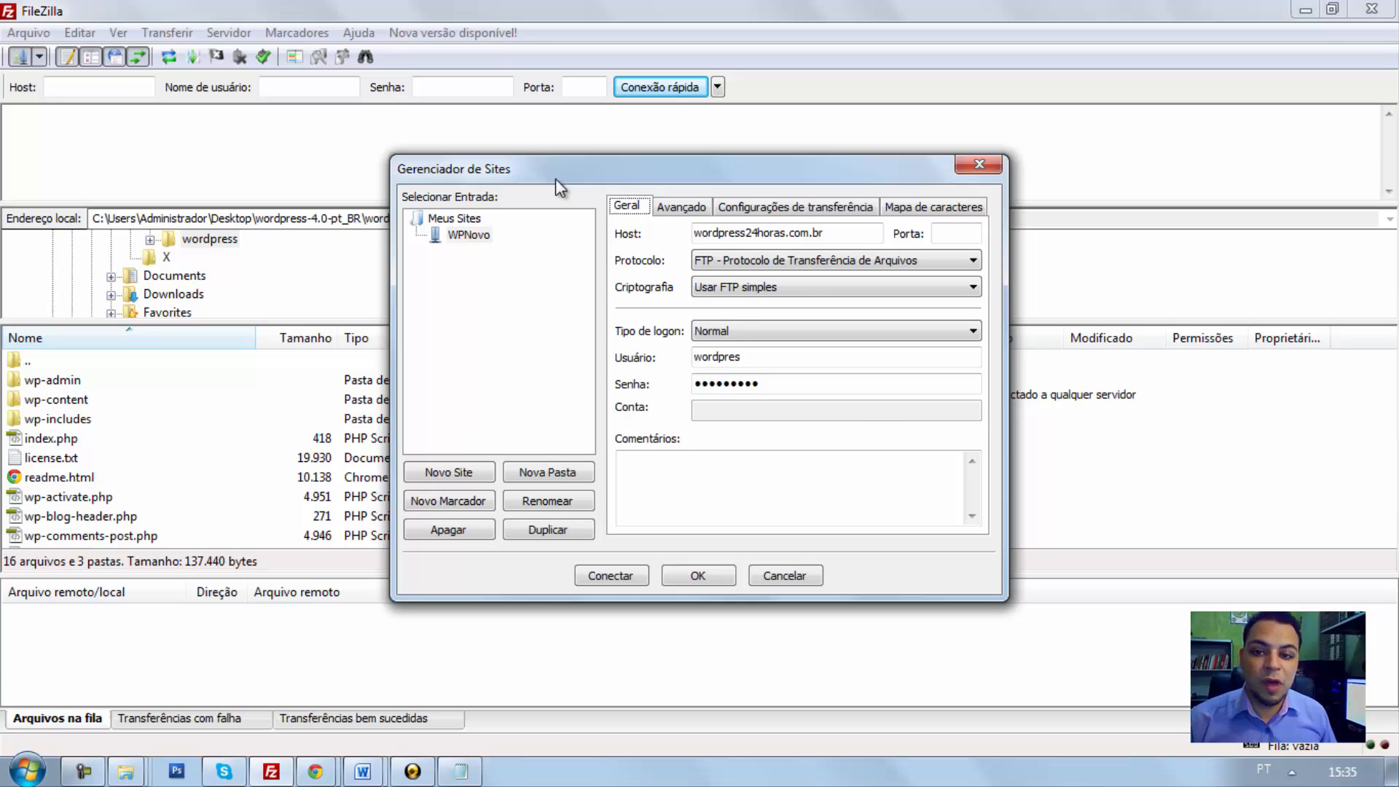
# Connect to the saved WPNovo site from Site Manager
pyautogui.click(604, 578)
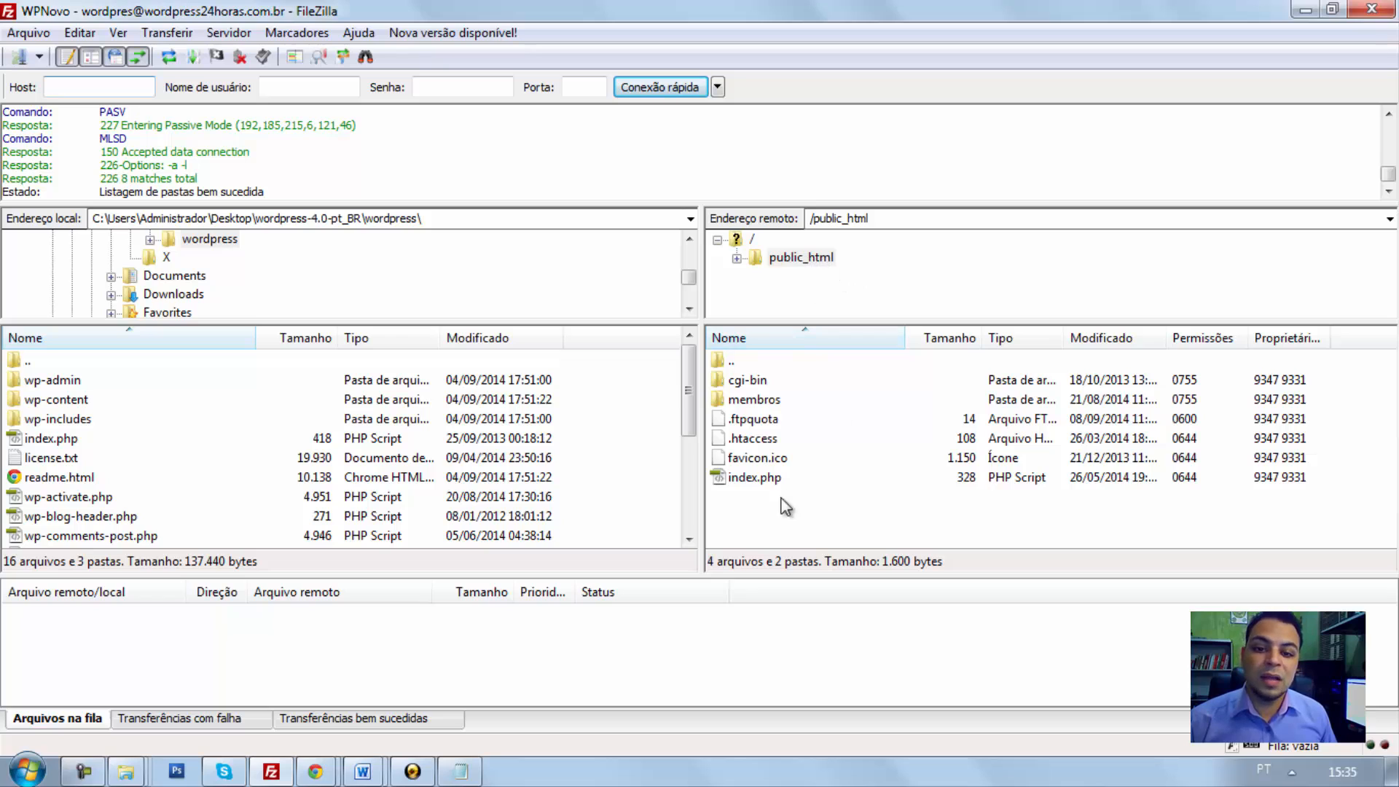
# Create a siteteste01 folder in the remote public_html listing and open it
pyautogui.rightClick(822, 520)
pyautogui.click(895, 605)
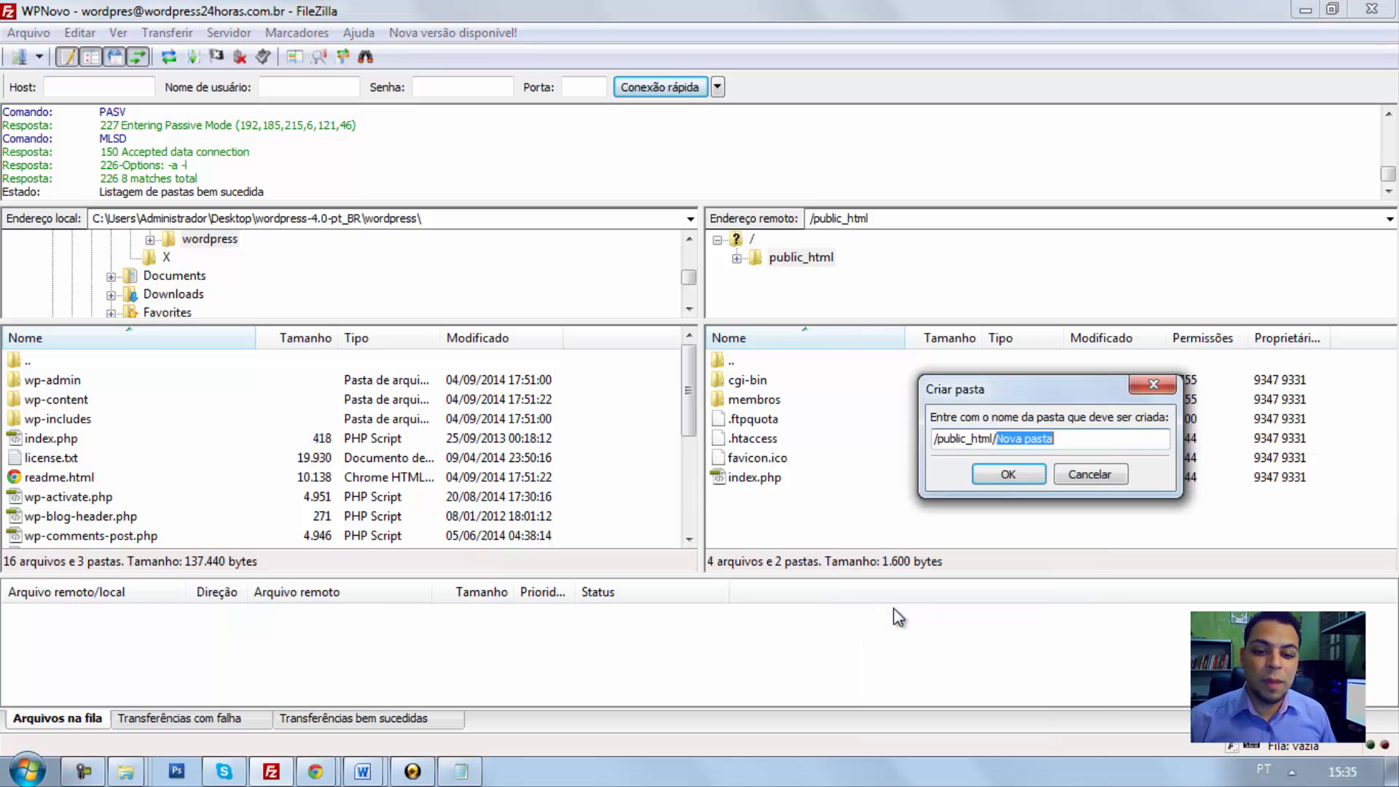
pyautogui.write('siteteste01')
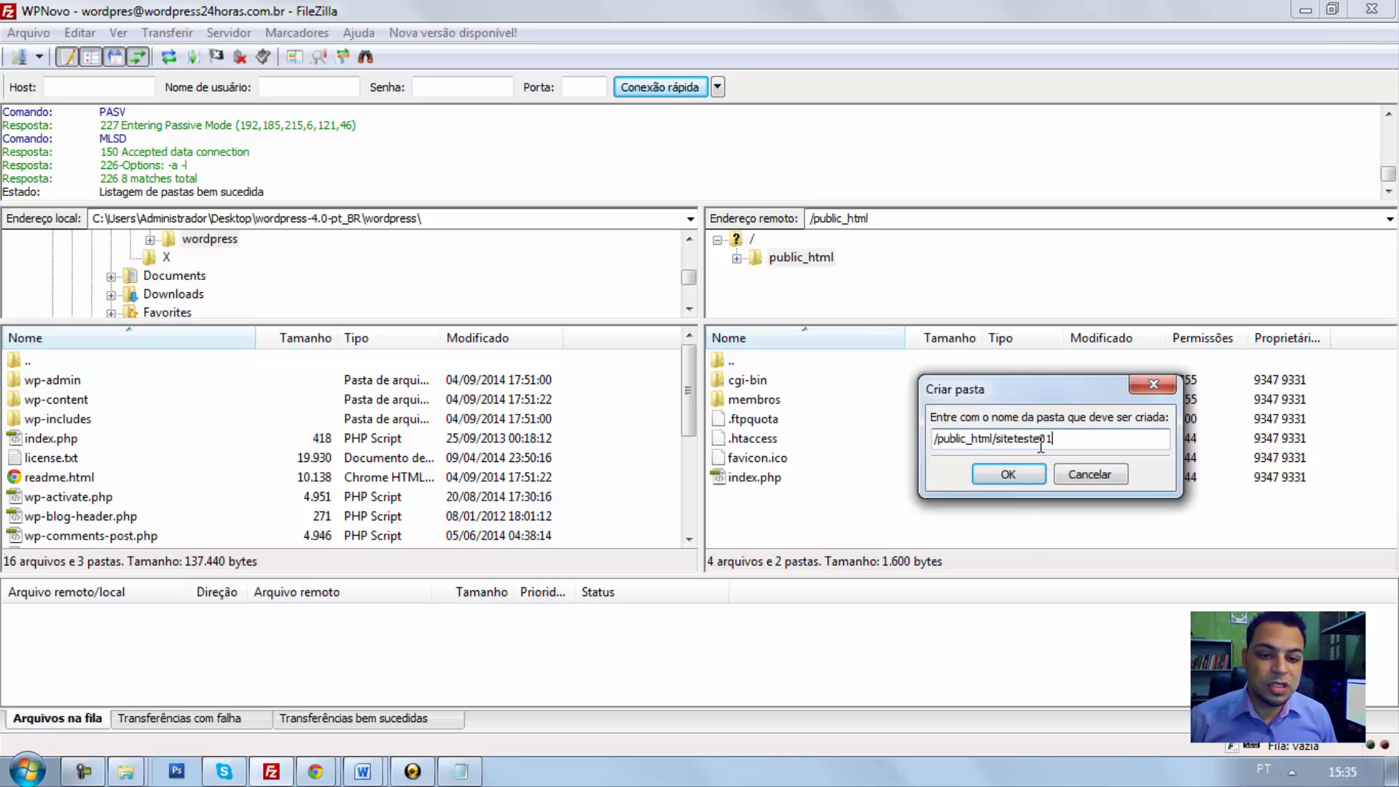
pyautogui.click(1021, 470)
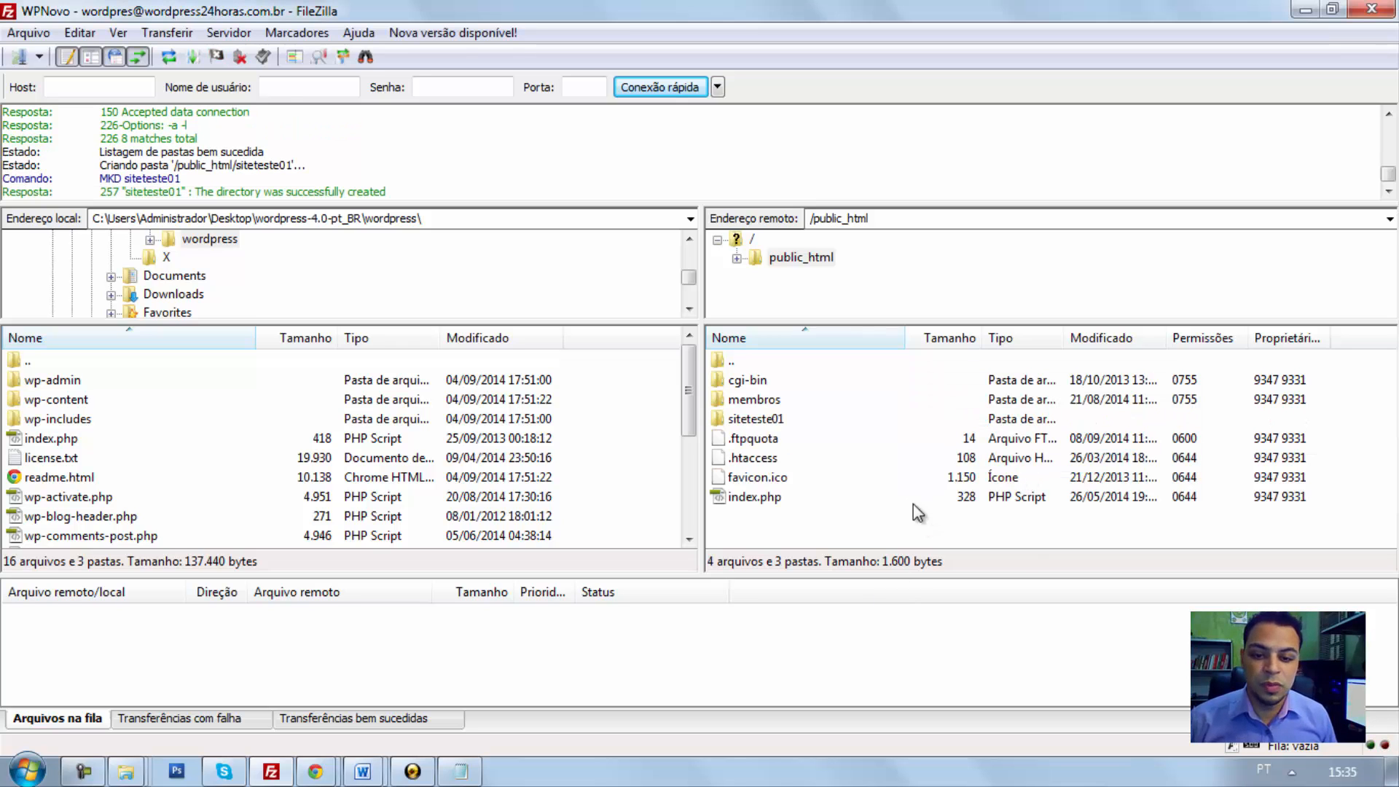
pyautogui.doubleClick(753, 418)
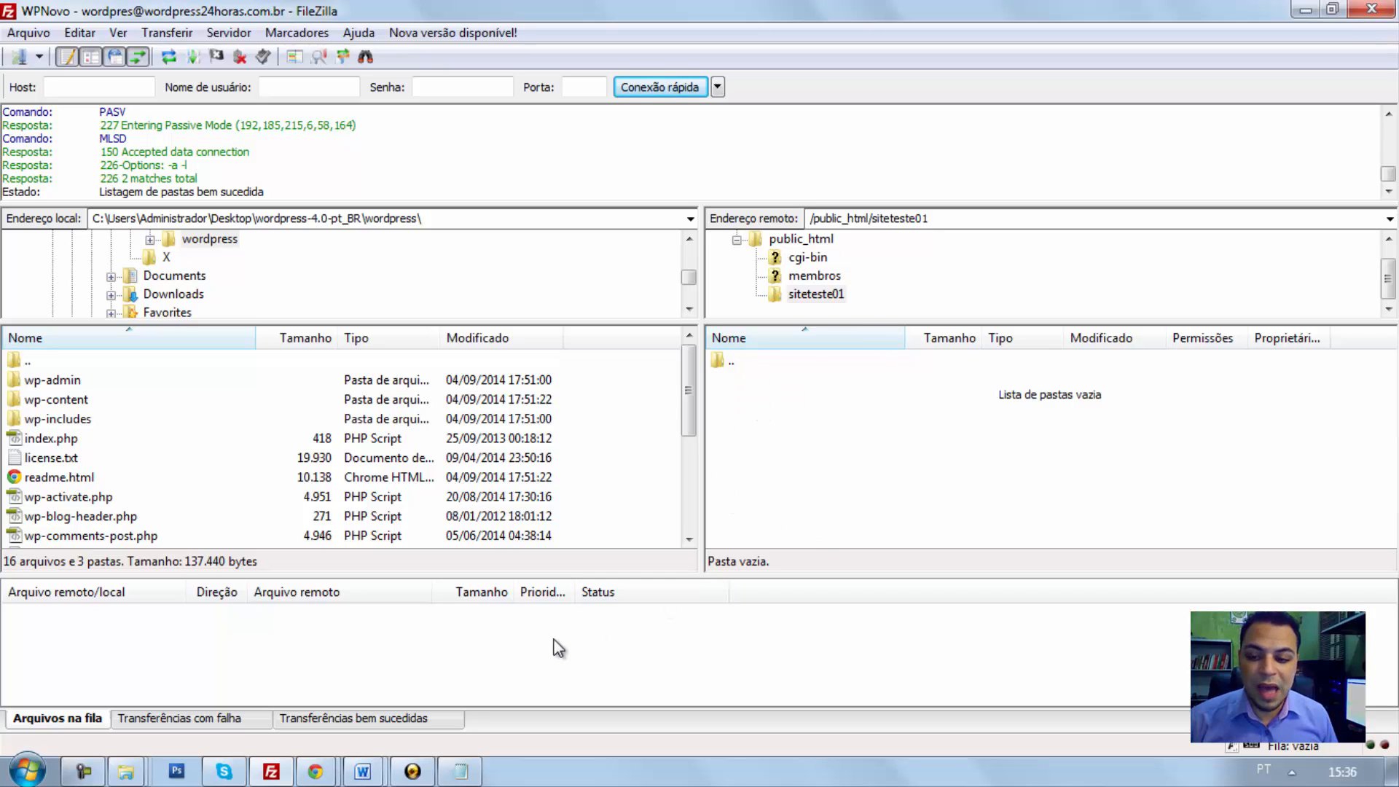
# Open the extracted wordpress folder in the wordpress-4.0-pt_BR Explorer window, then return to FileZilla
pyautogui.click(125, 771)
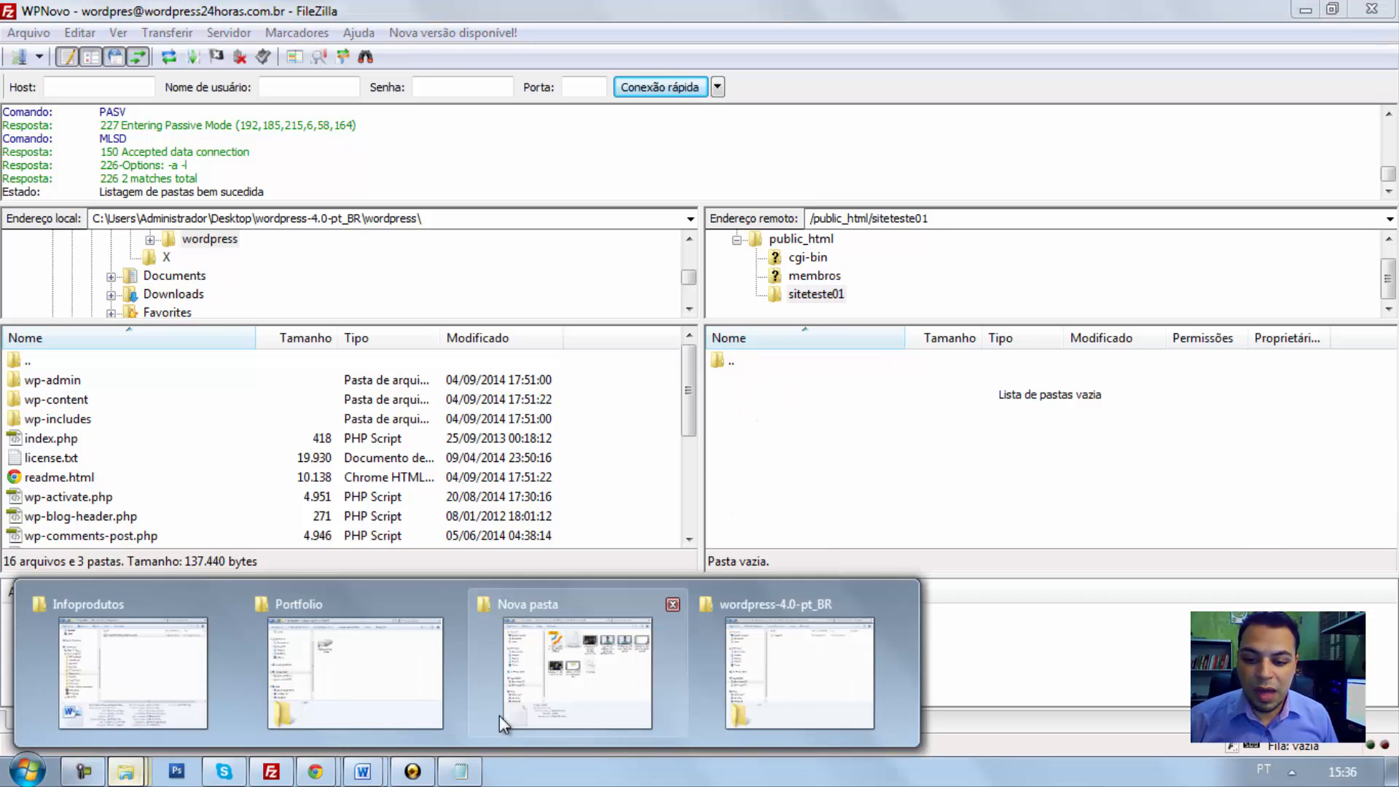
pyautogui.click(850, 684)
pyautogui.click(625, 150)
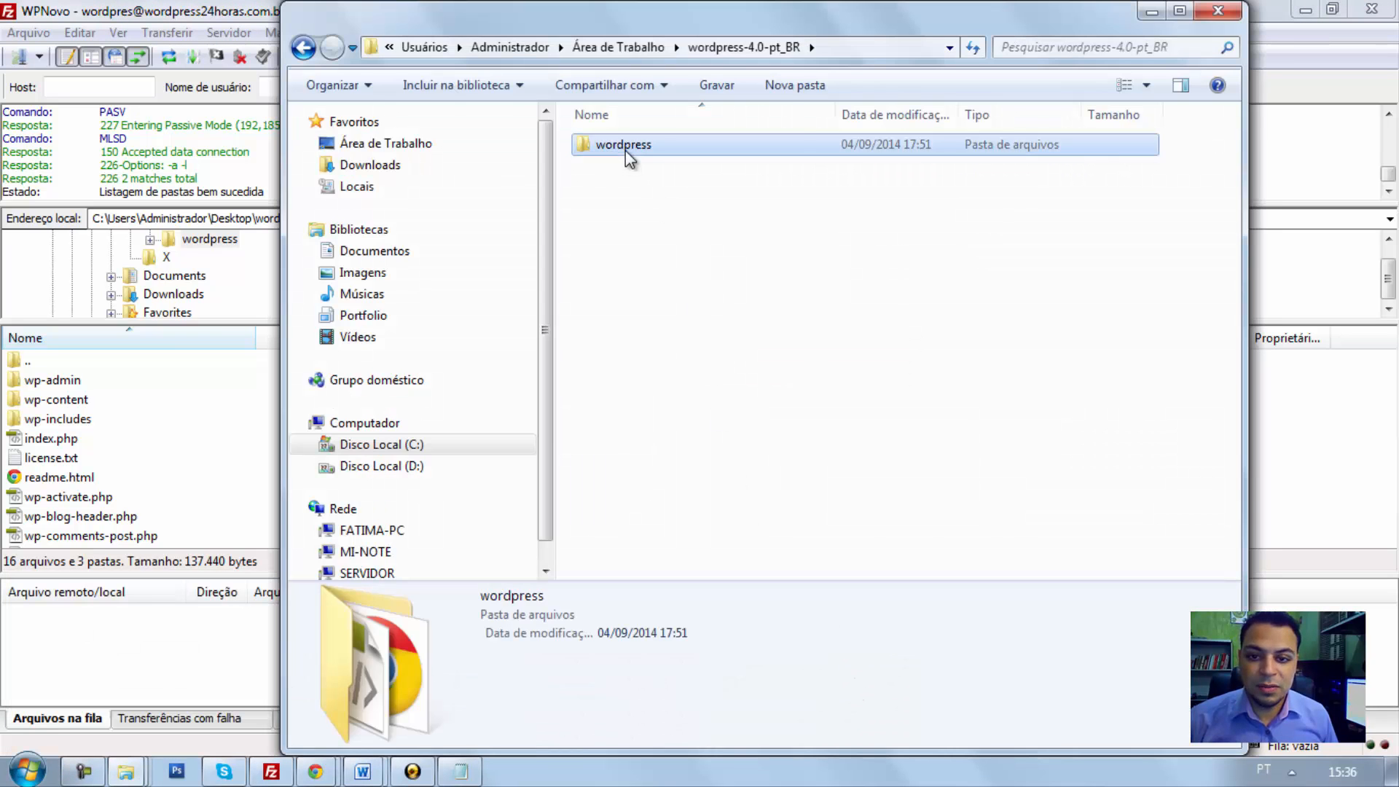
pyautogui.doubleClick(625, 150)
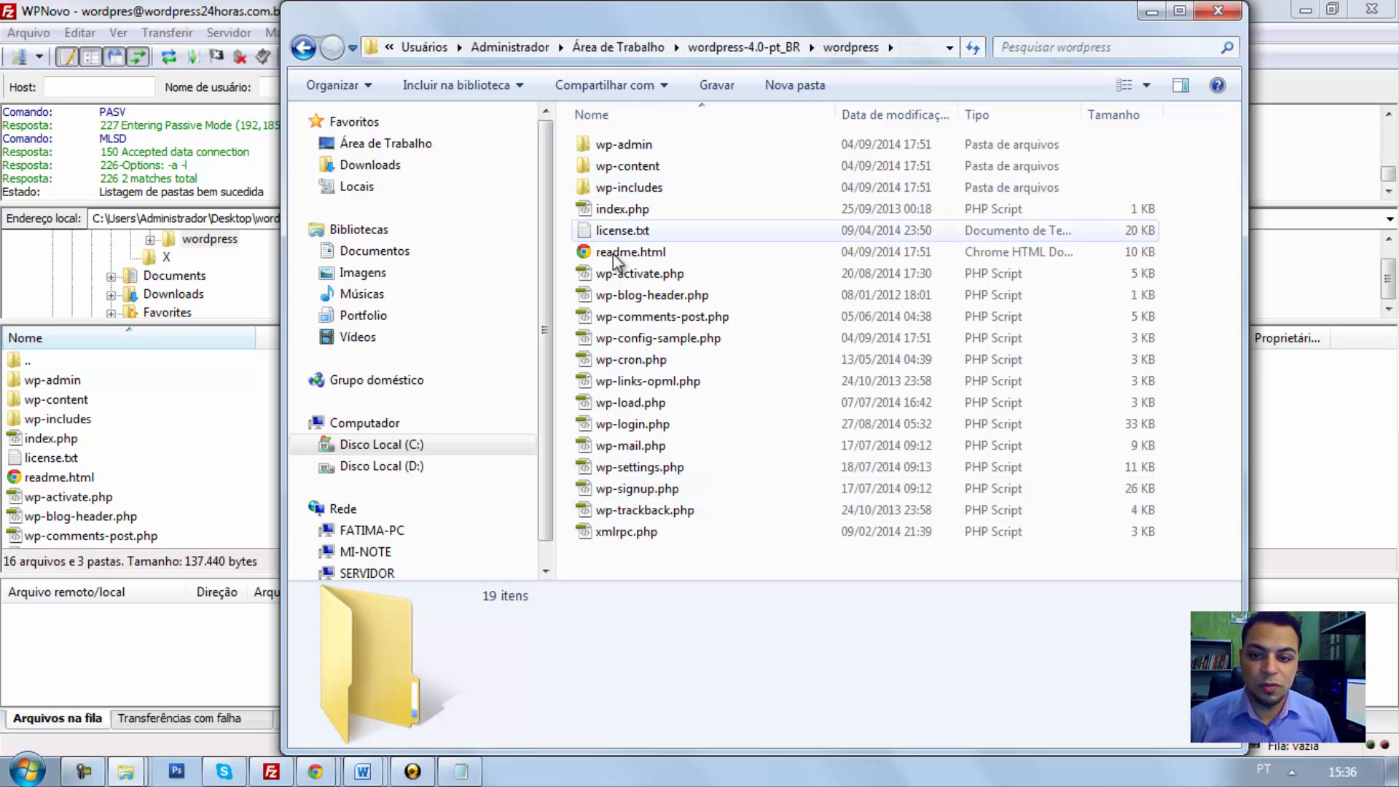
pyautogui.click(907, 48)
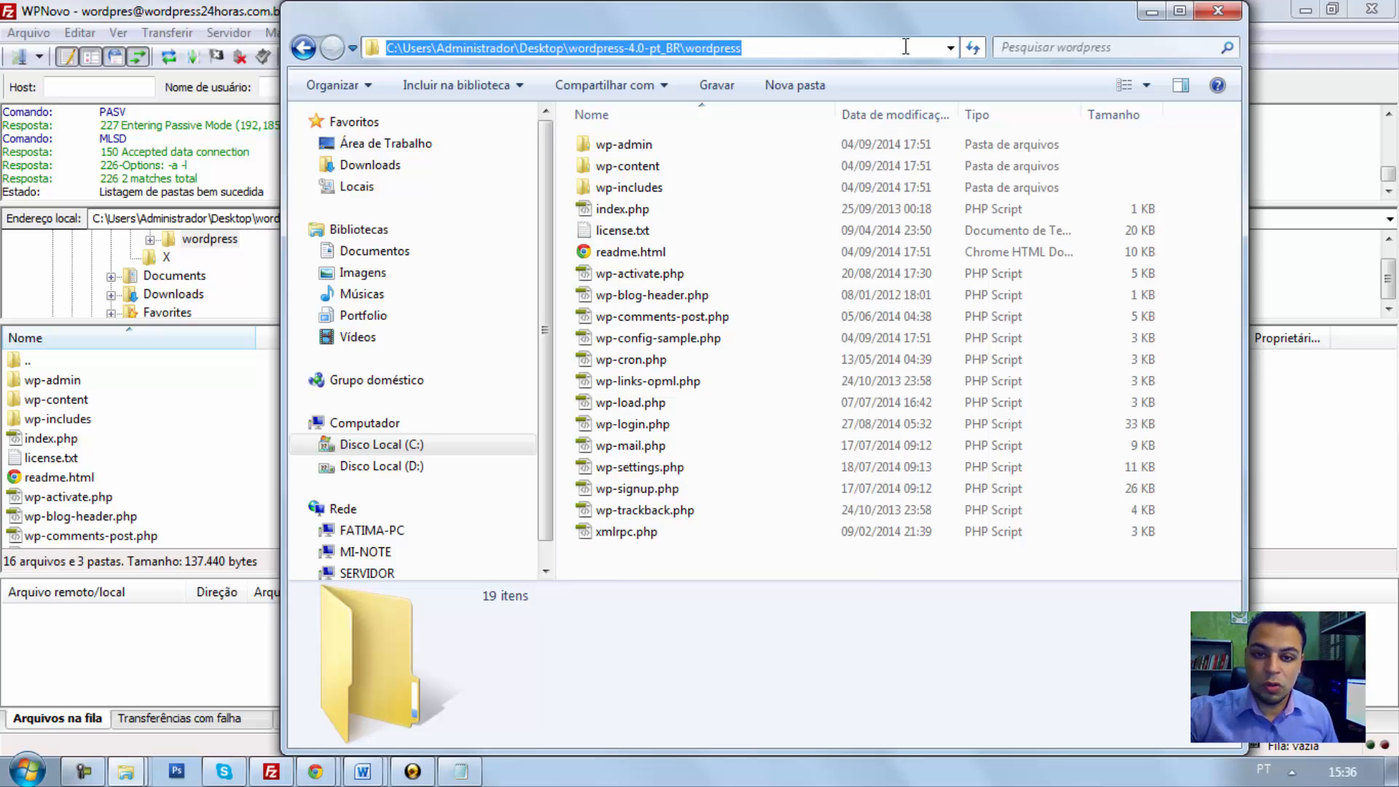
pyautogui.click(1287, 102)
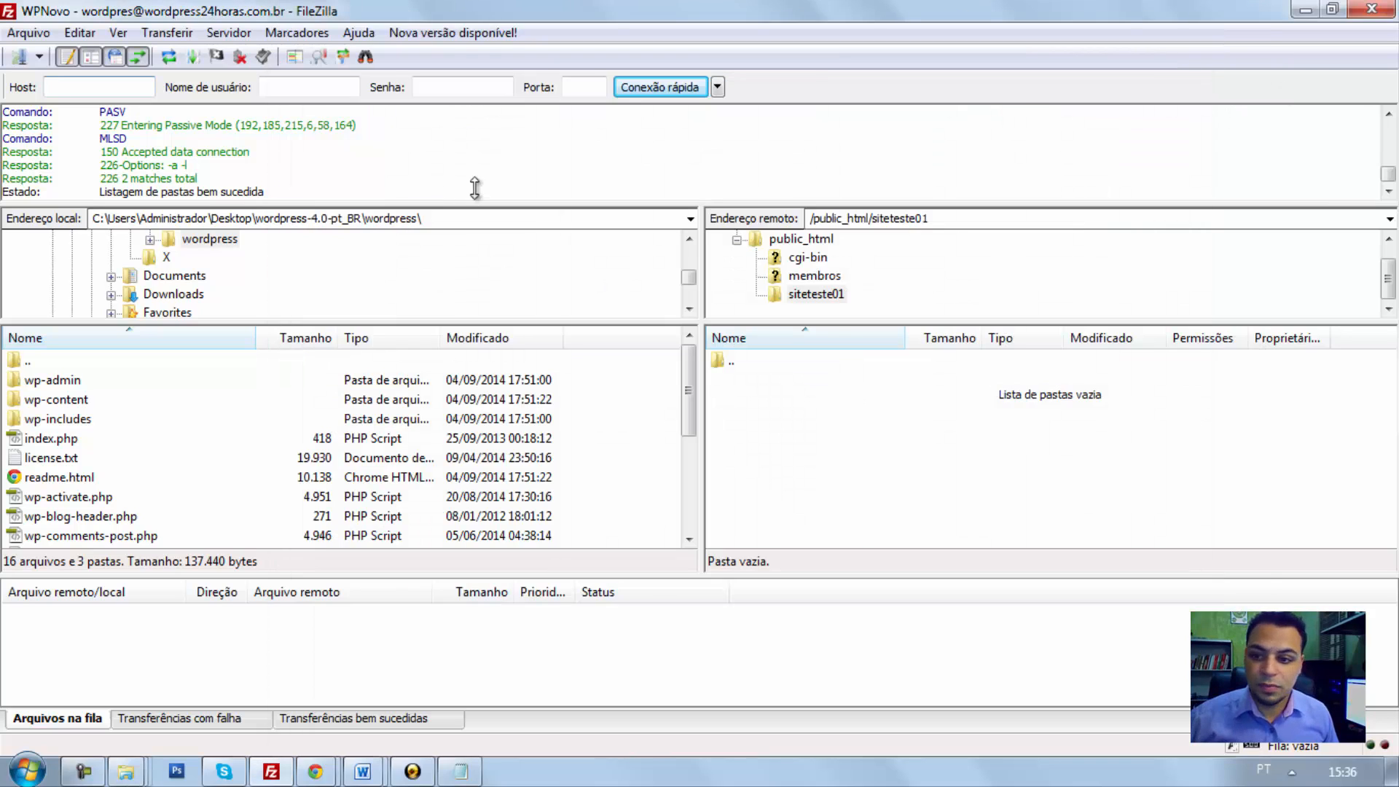
pyautogui.click(472, 212)
pyautogui.doubleClick(472, 211)
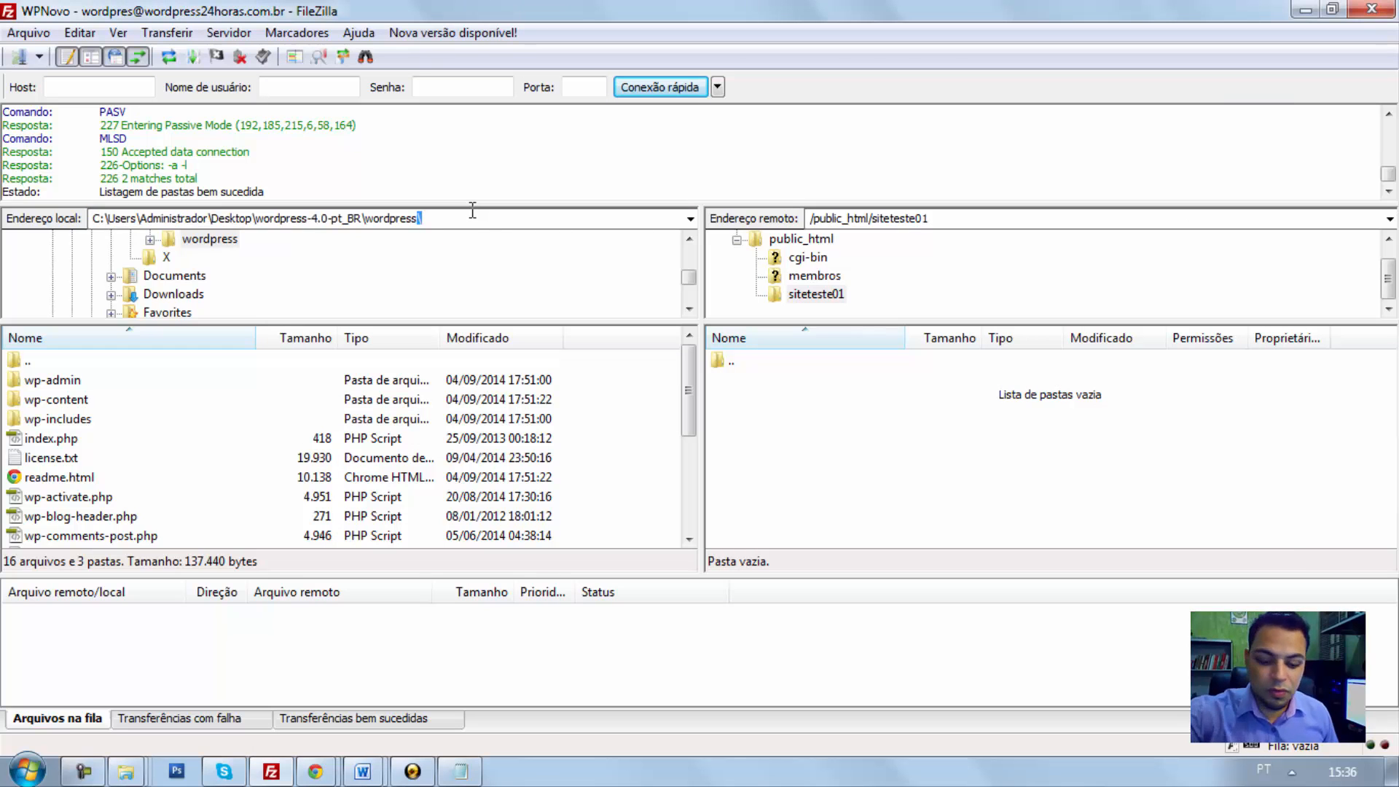
pyautogui.click(472, 211)
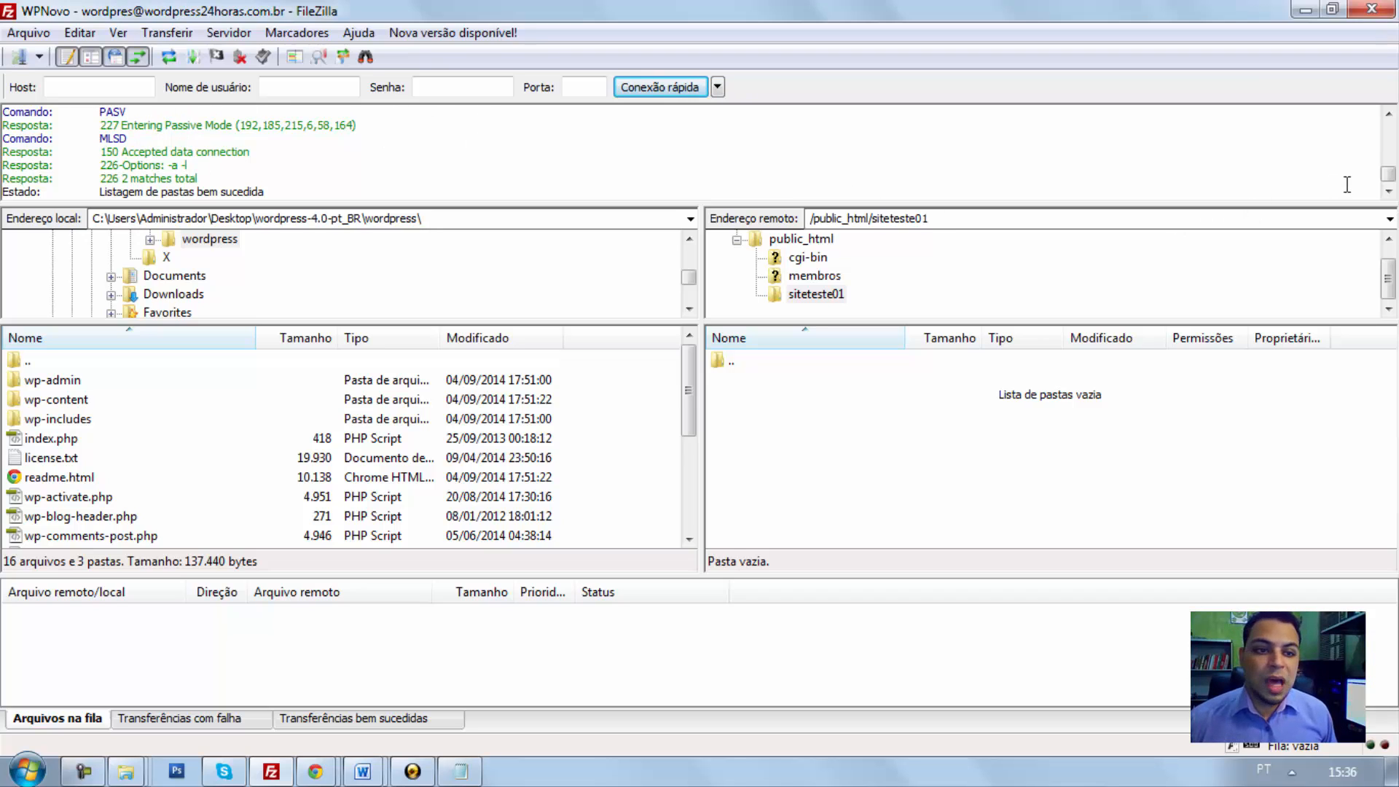
pyautogui.scroll(2, 1388, 179)
pyautogui.moveTo(1388, 178)
pyautogui.mouseDown()
pyautogui.moveTo(1389, 164)
pyautogui.moveTo(1392, 186)
pyautogui.mouseUp()
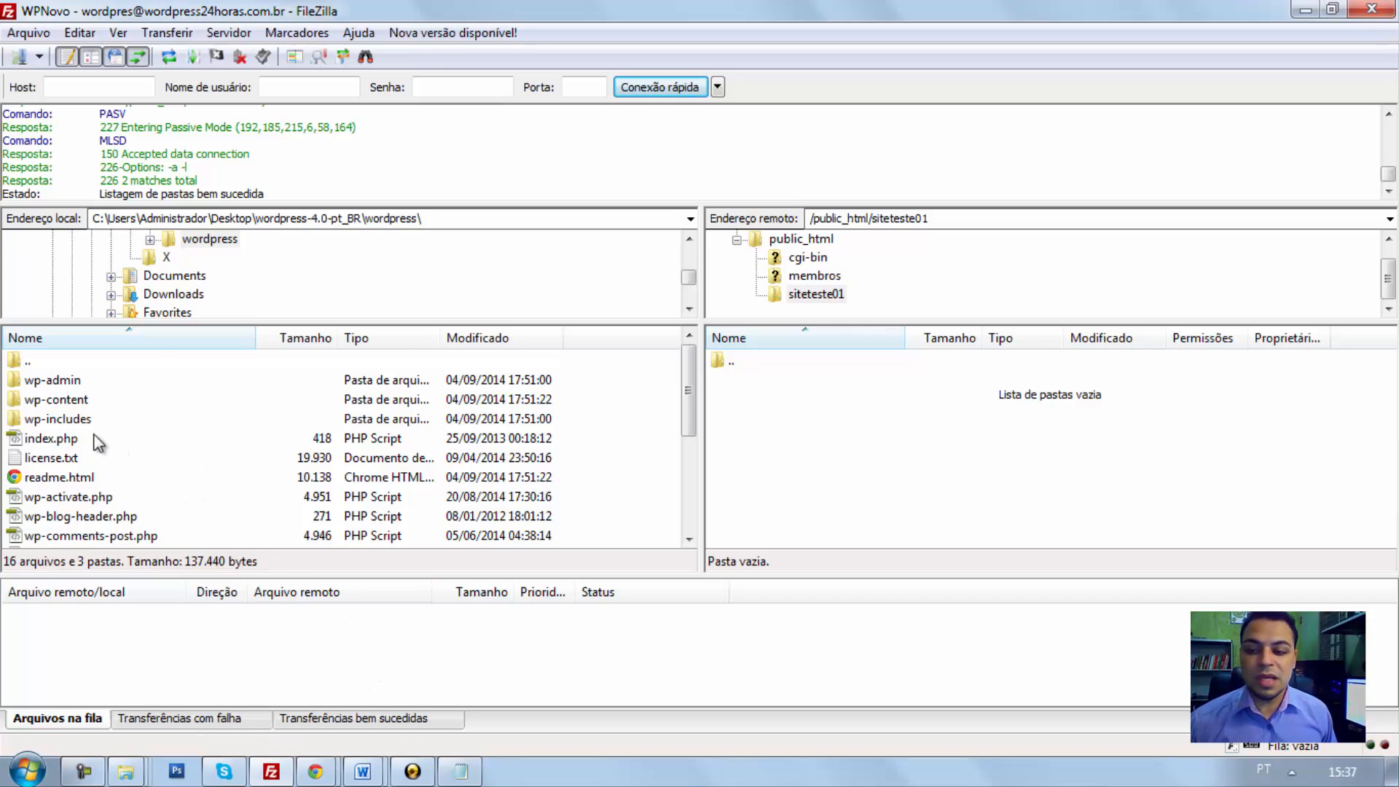
# Select all local WordPress files and folders and upload them into the remote siteteste01 folder
pyautogui.click(58, 402)
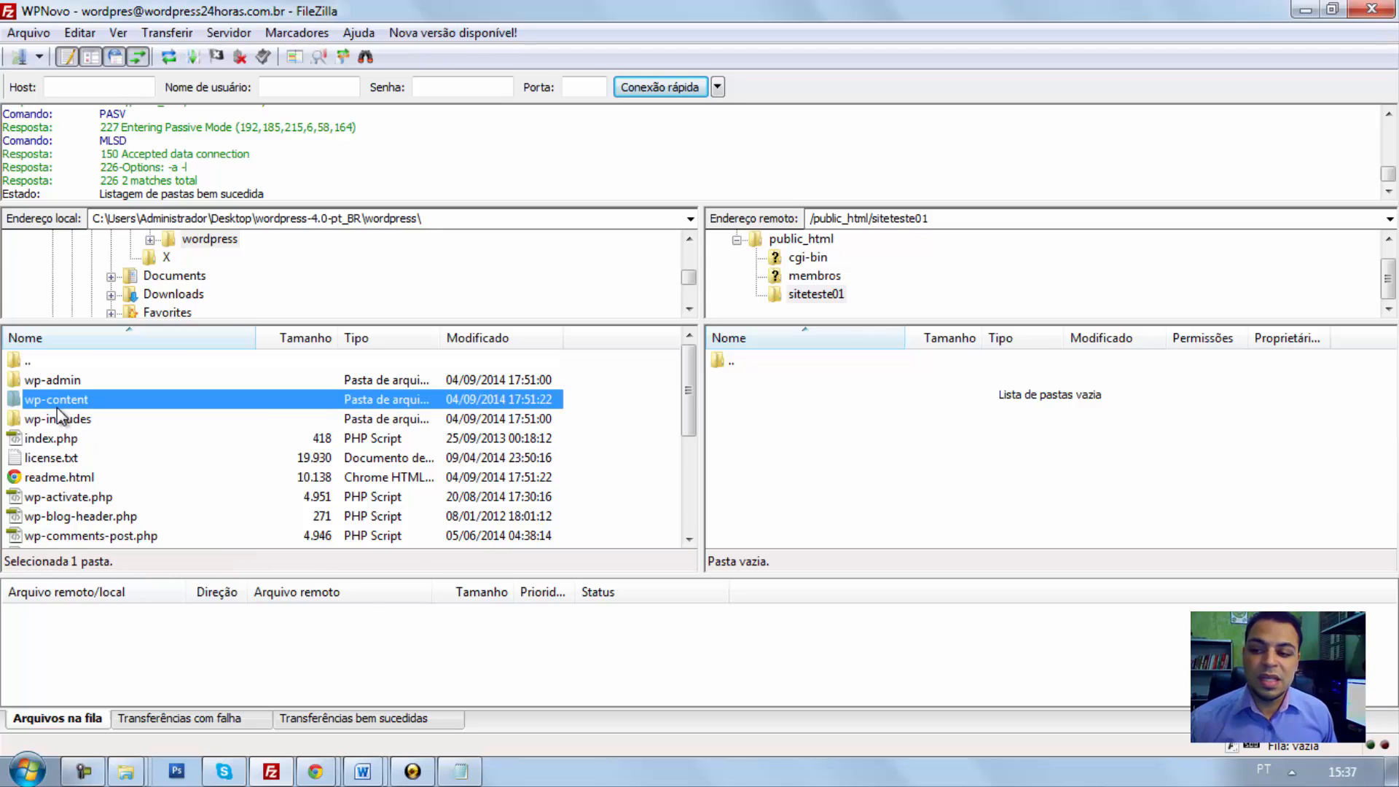
pyautogui.rightClick(66, 401)
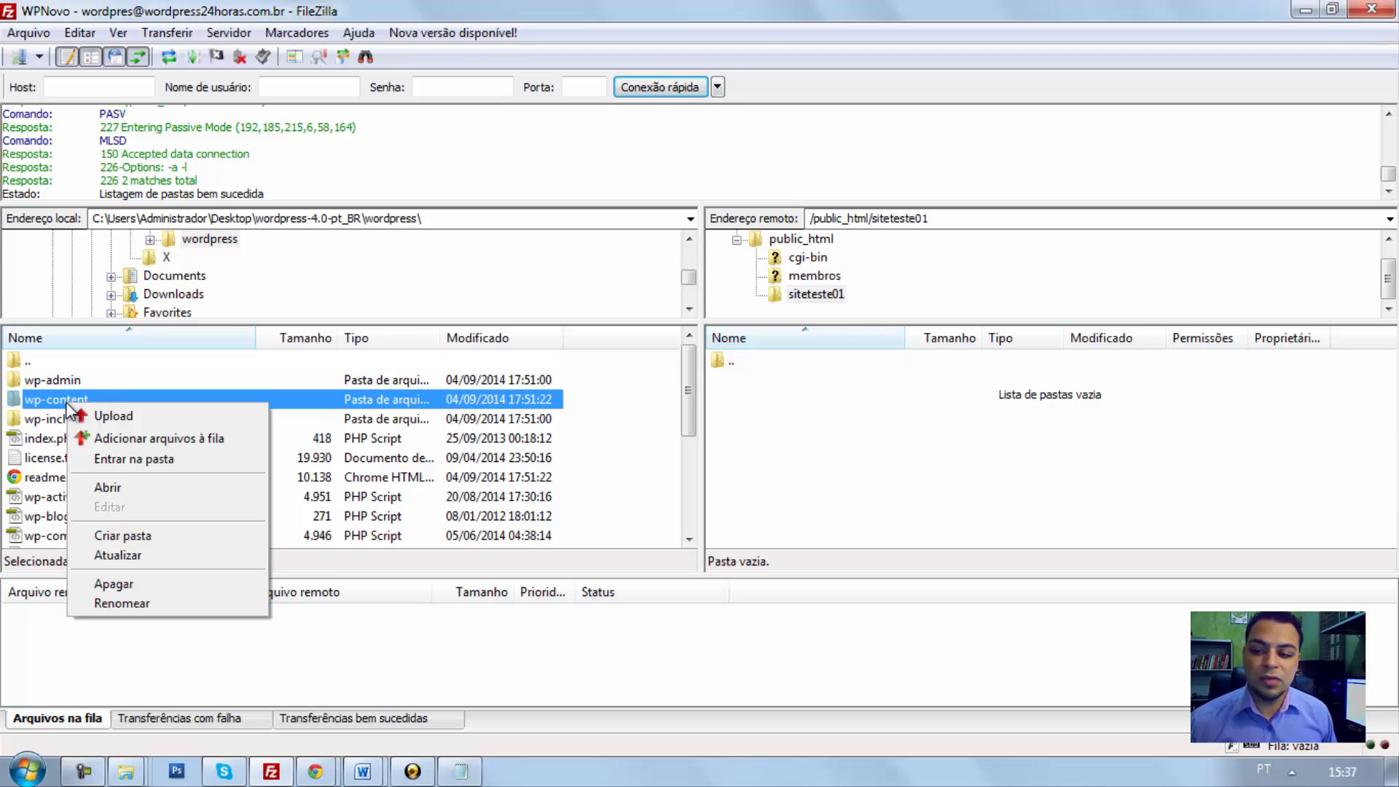
pyautogui.click(377, 457)
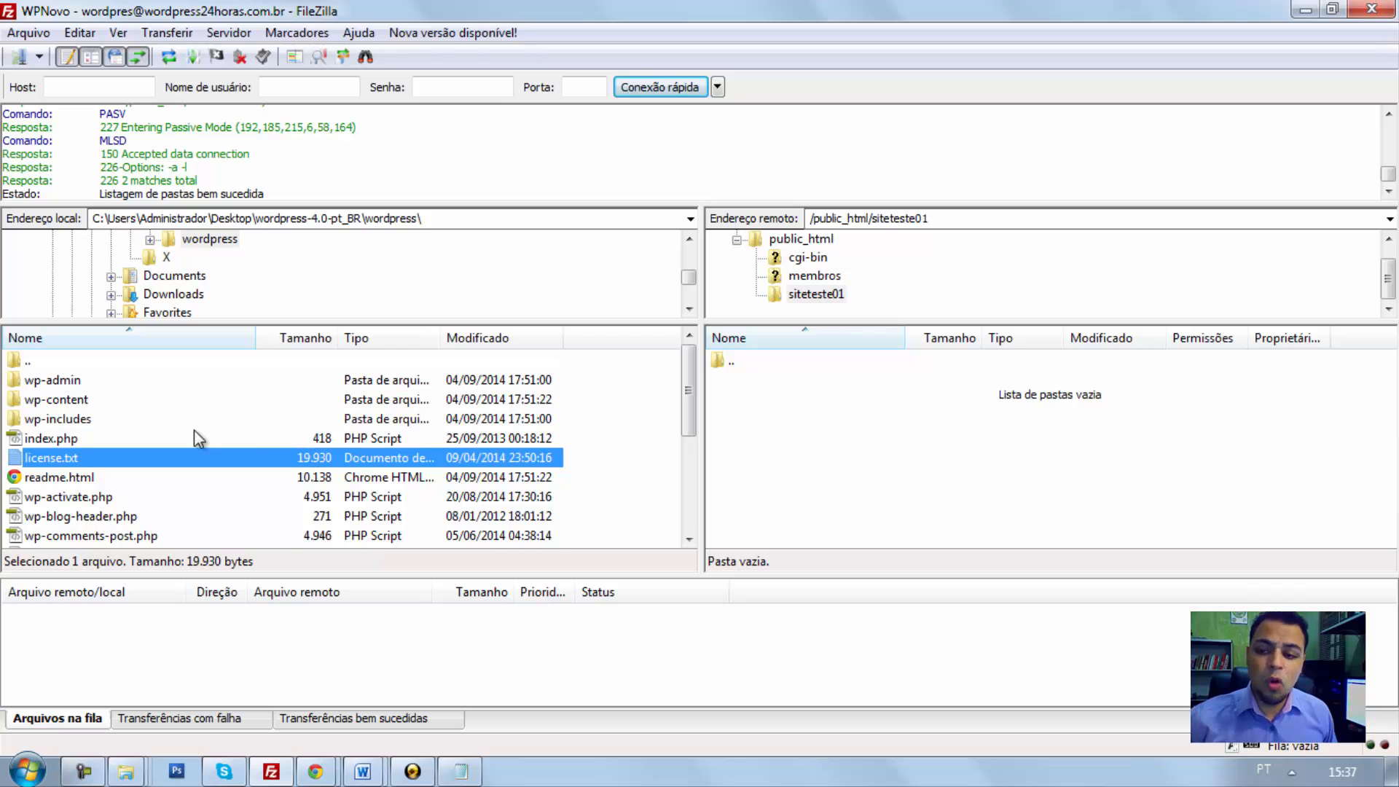
pyautogui.hotkey('ctrl', 'a')
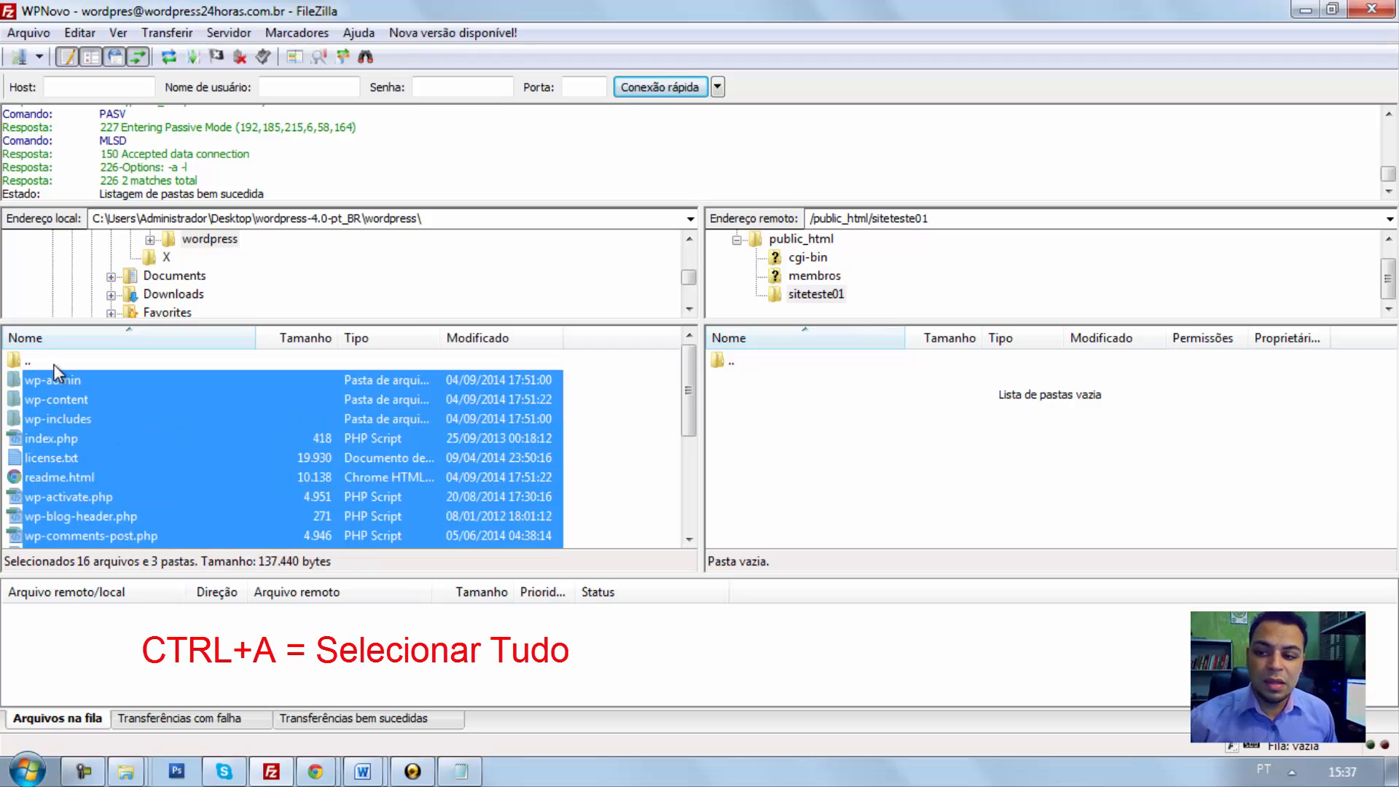
pyautogui.click(75, 36)
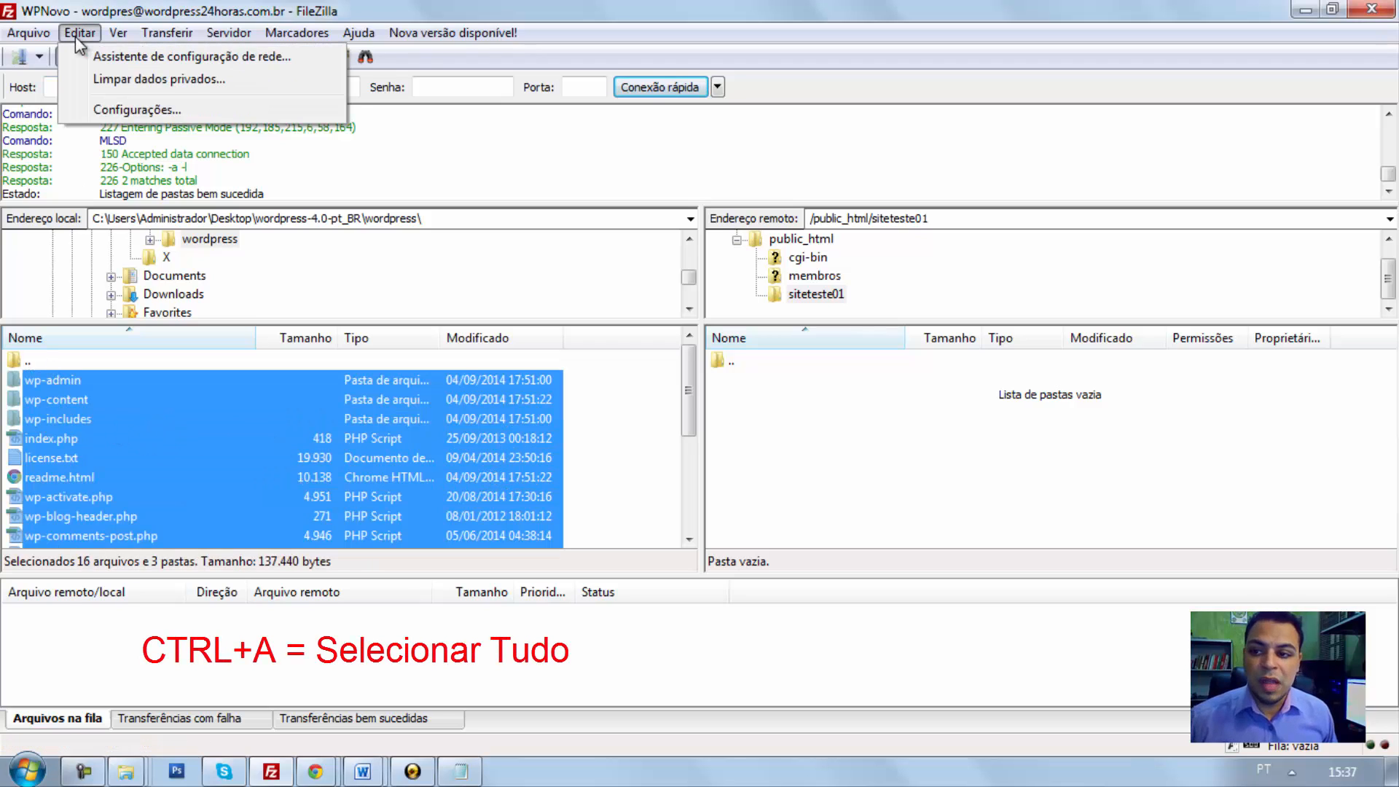
pyautogui.moveTo(451, 32)
pyautogui.click(693, 42)
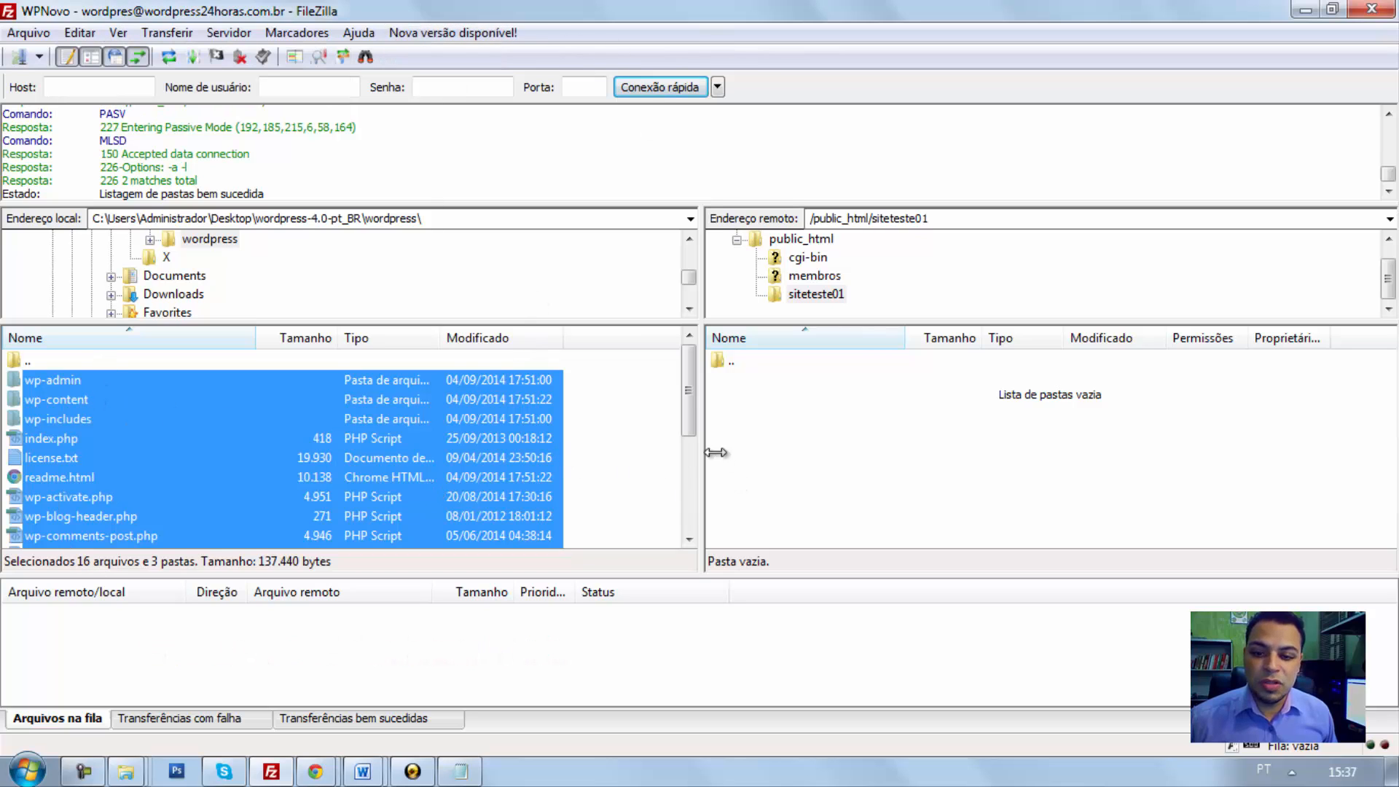
pyautogui.moveTo(686, 410); pyautogui.dragTo(692, 375)
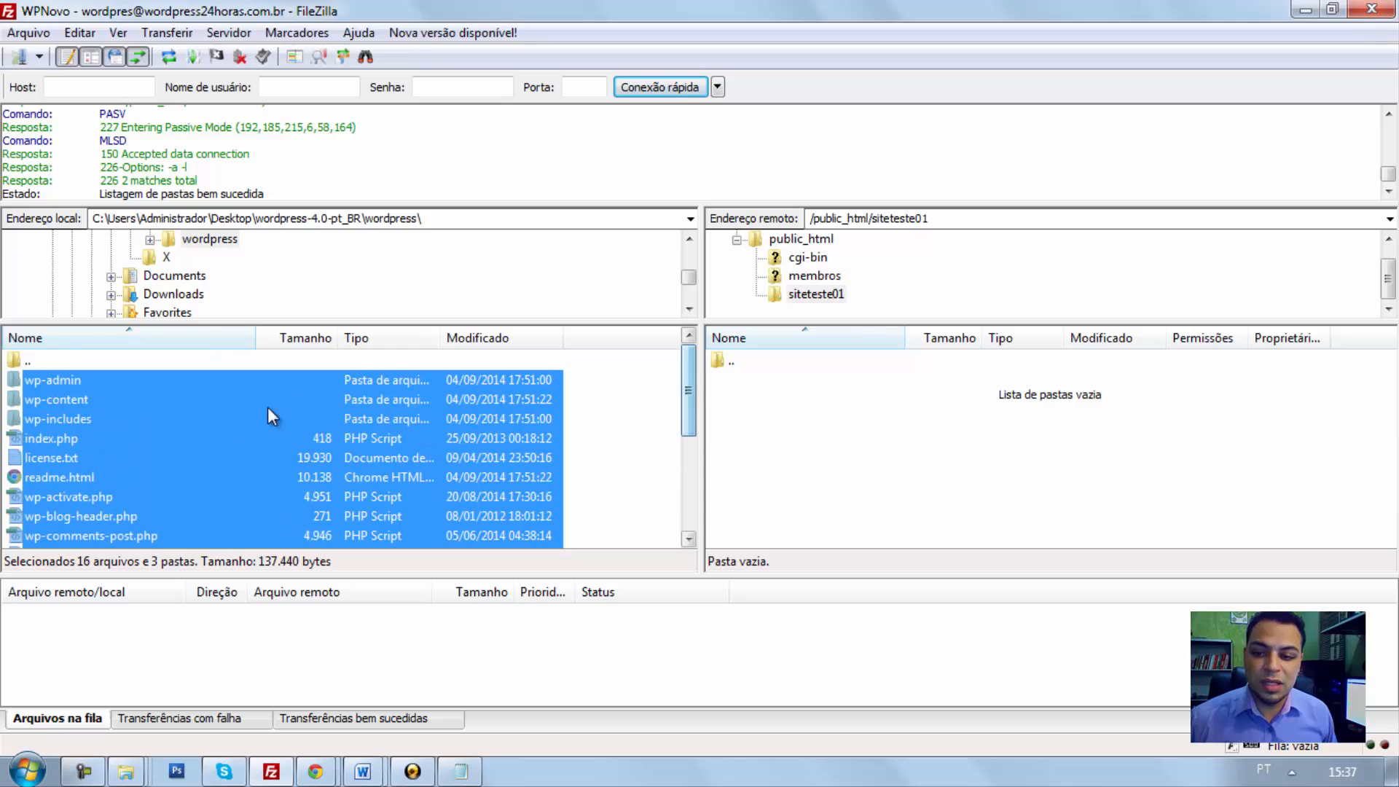
pyautogui.moveTo(82, 417); pyautogui.dragTo(791, 446)
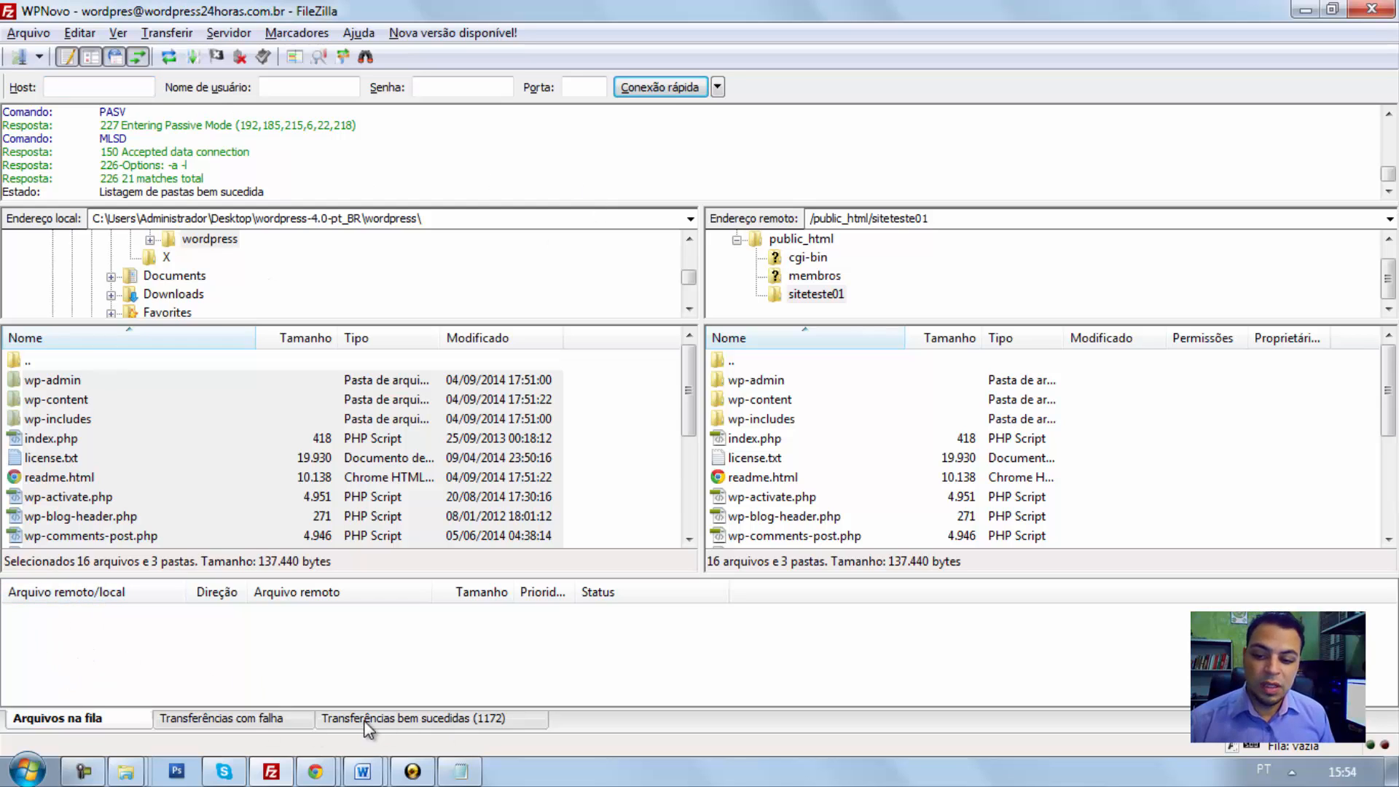
# Review the completed transfers and refresh the remote siteteste01 listing with Atualizar
pyautogui.click(441, 720)
pyautogui.click(78, 724)
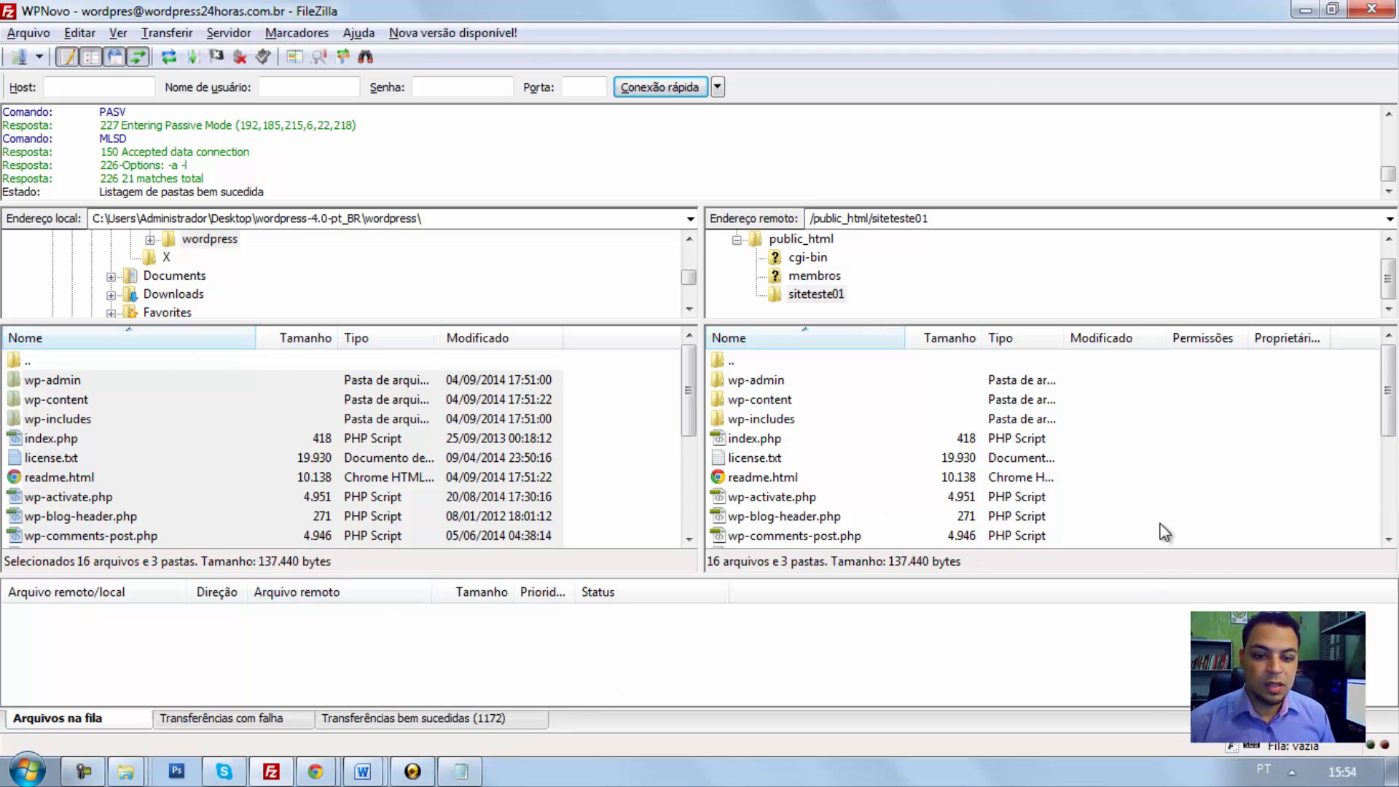
pyautogui.rightClick(1126, 498)
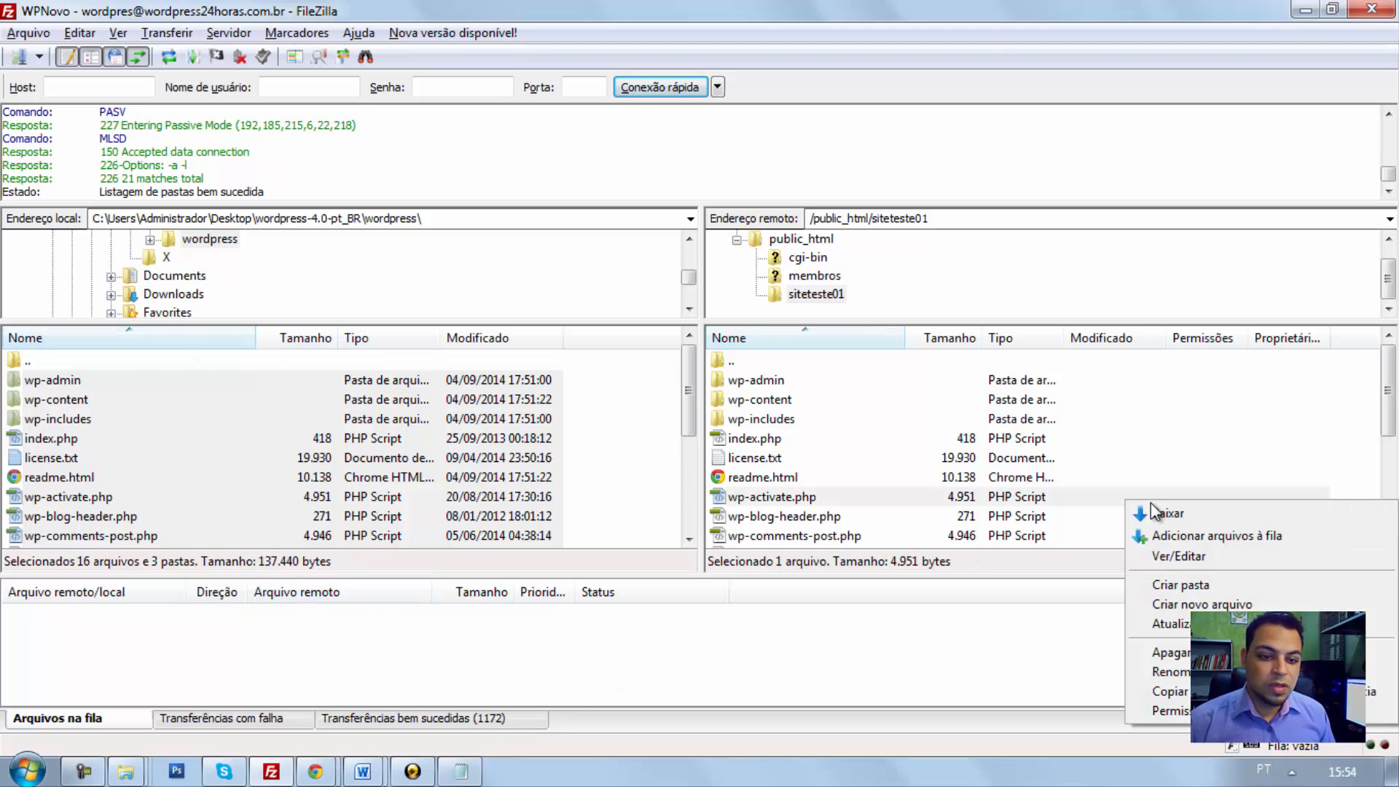
pyautogui.click(1188, 625)
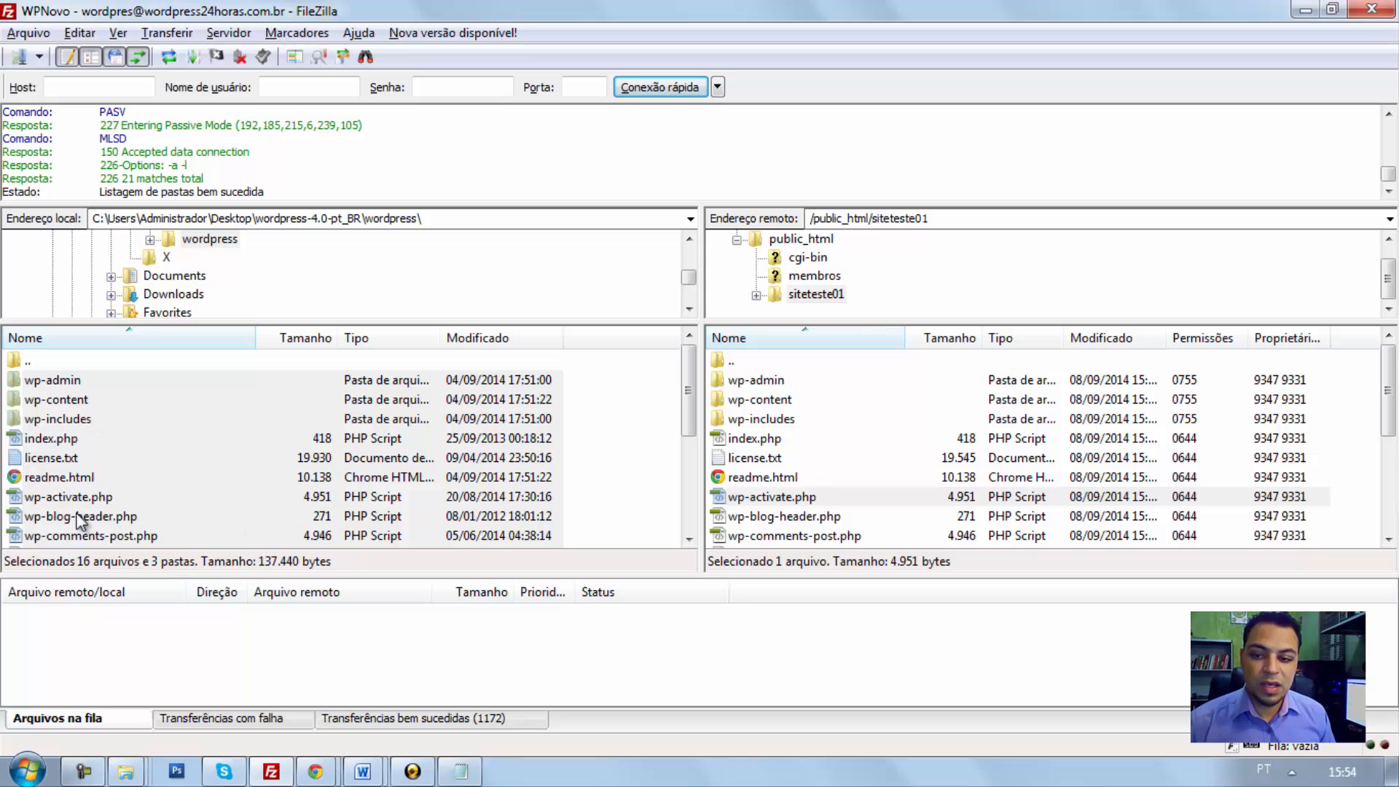
# Select index.php in the local list and scroll through the files
pyautogui.click(187, 437)
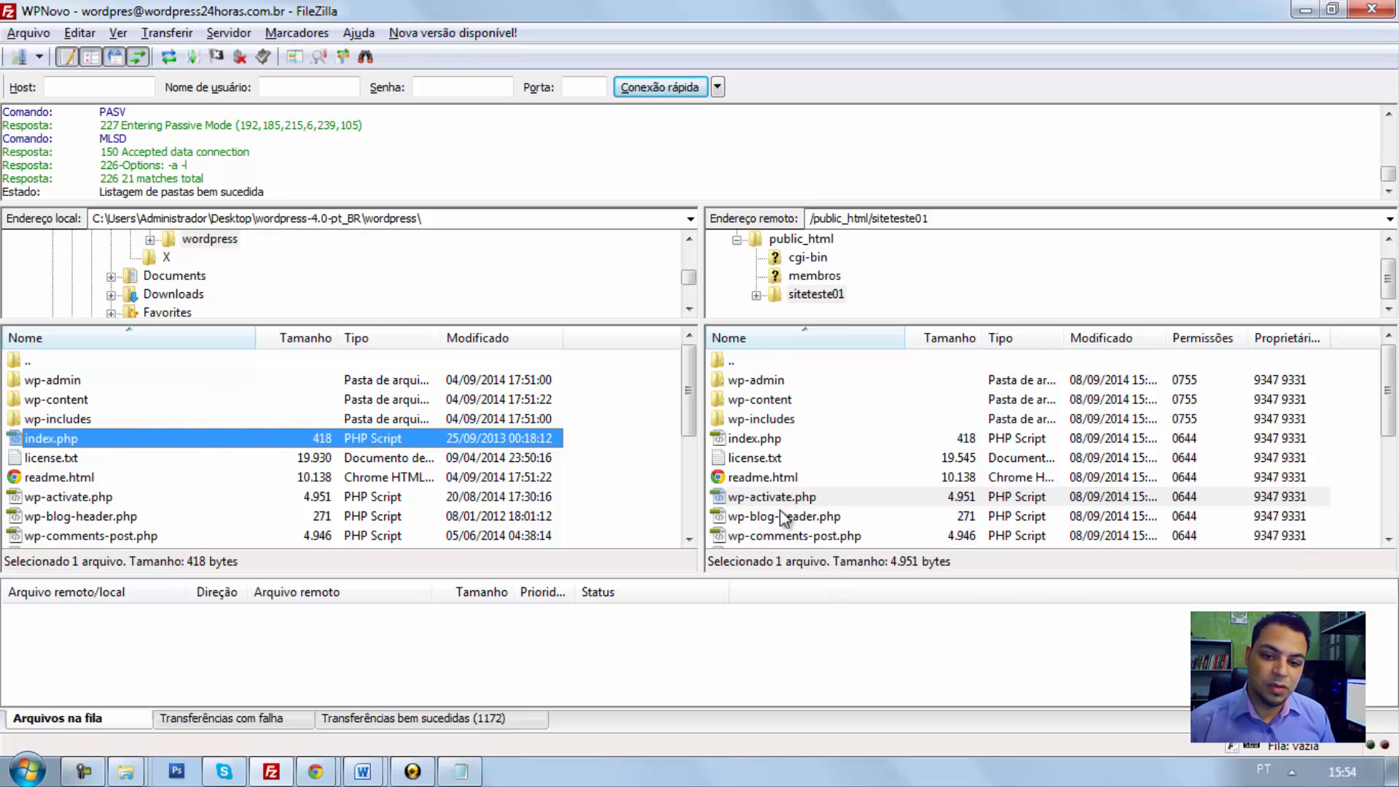
pyautogui.scroll(-1, 697, 449)
pyautogui.scroll(-2, 696, 448)
pyautogui.scroll(4, 655, 524)
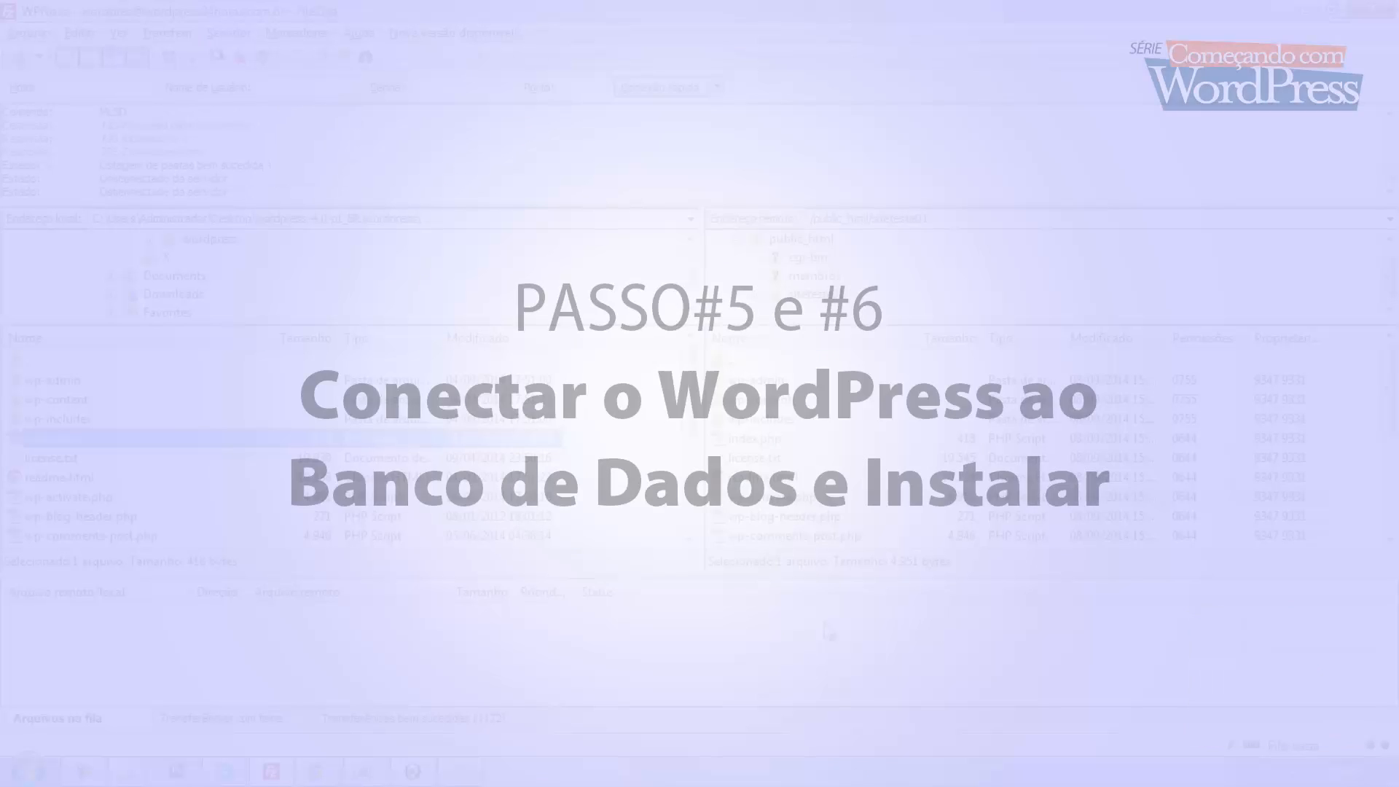
# Switch to Google Chrome showing the cPanel MySQL wizard Step 4 page
pyautogui.click(319, 771)
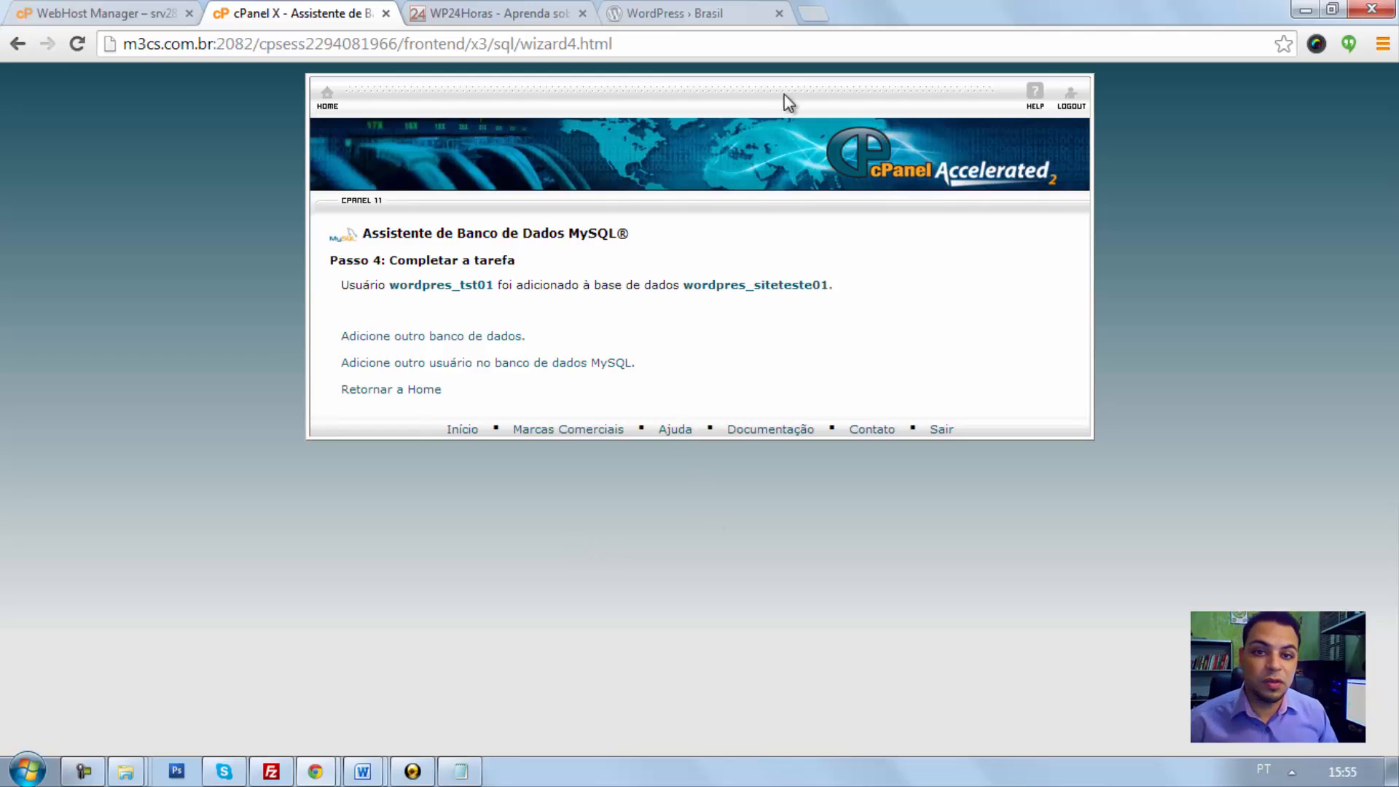
# Load wordpress24horas.com.br/siteteste01/ in a new tab and begin setup with Vamos lá!
pyautogui.click(813, 14)
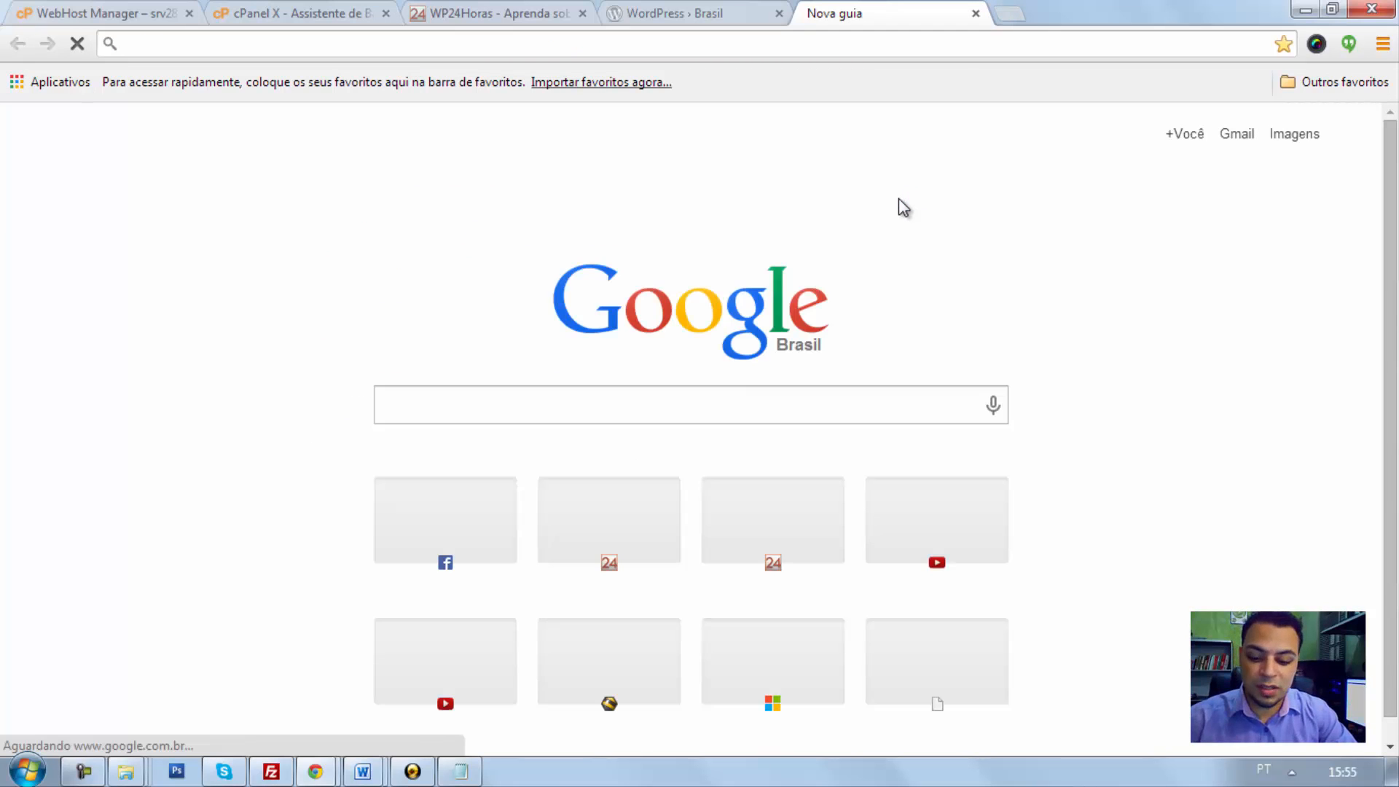
pyautogui.write('wordpress')
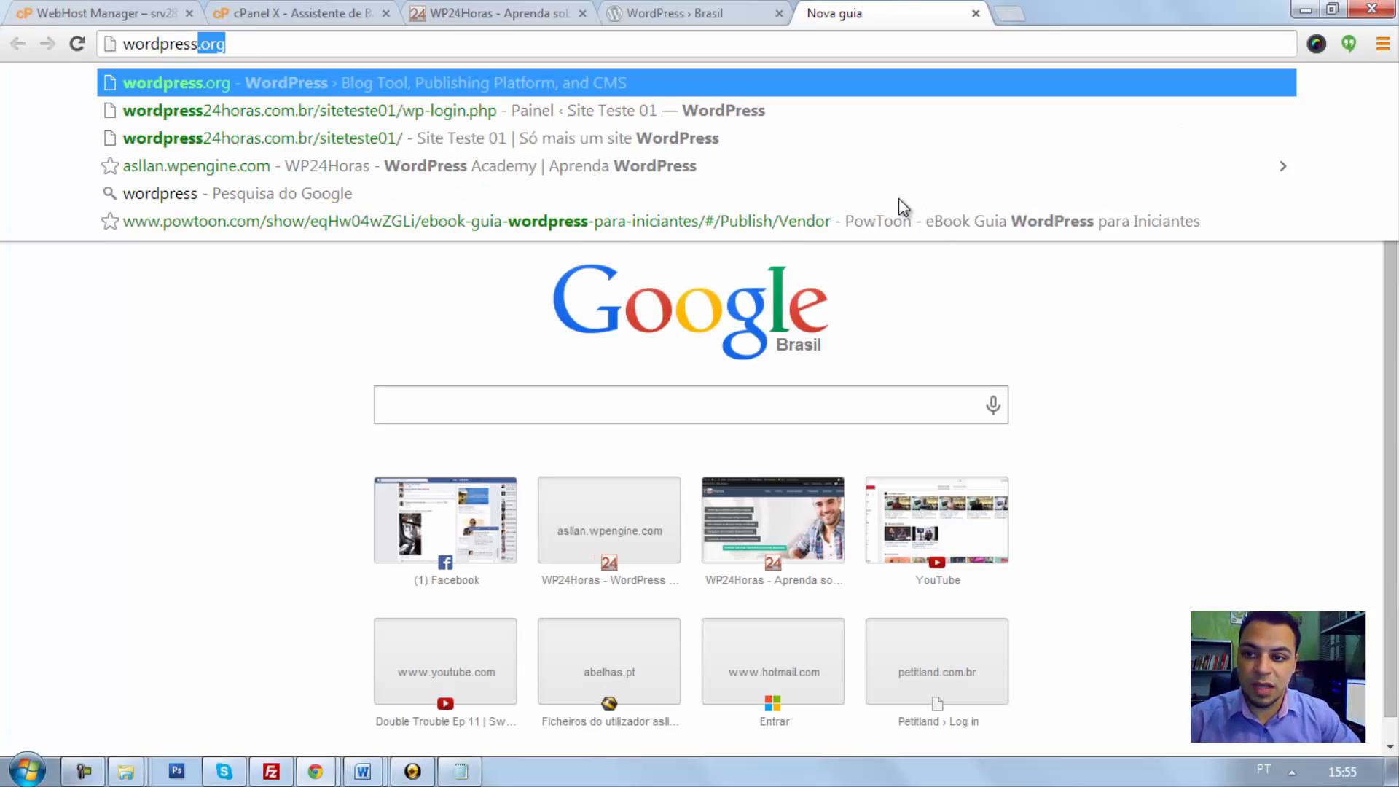
pyautogui.press('Down')
pyautogui.press('Down')
pyautogui.press('Return')
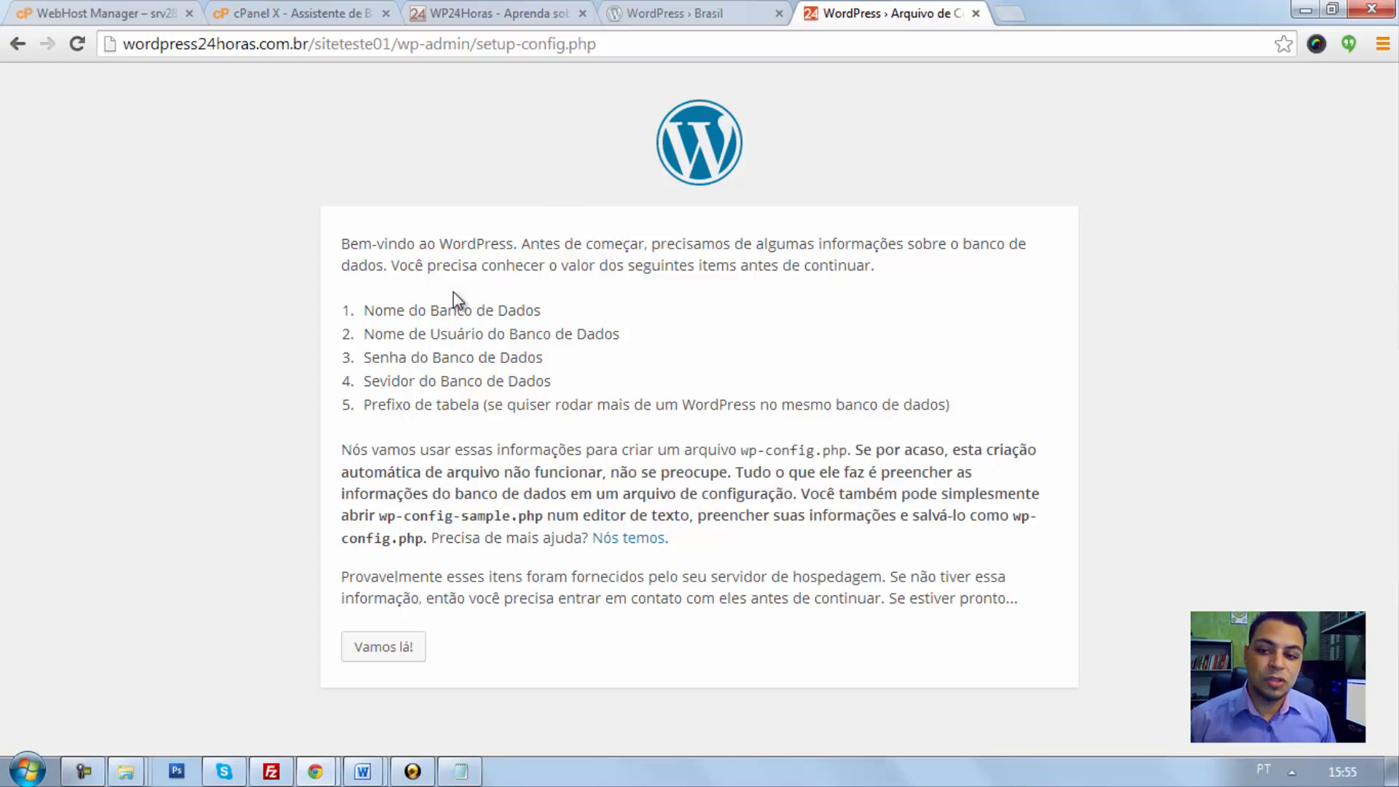
pyautogui.click(402, 650)
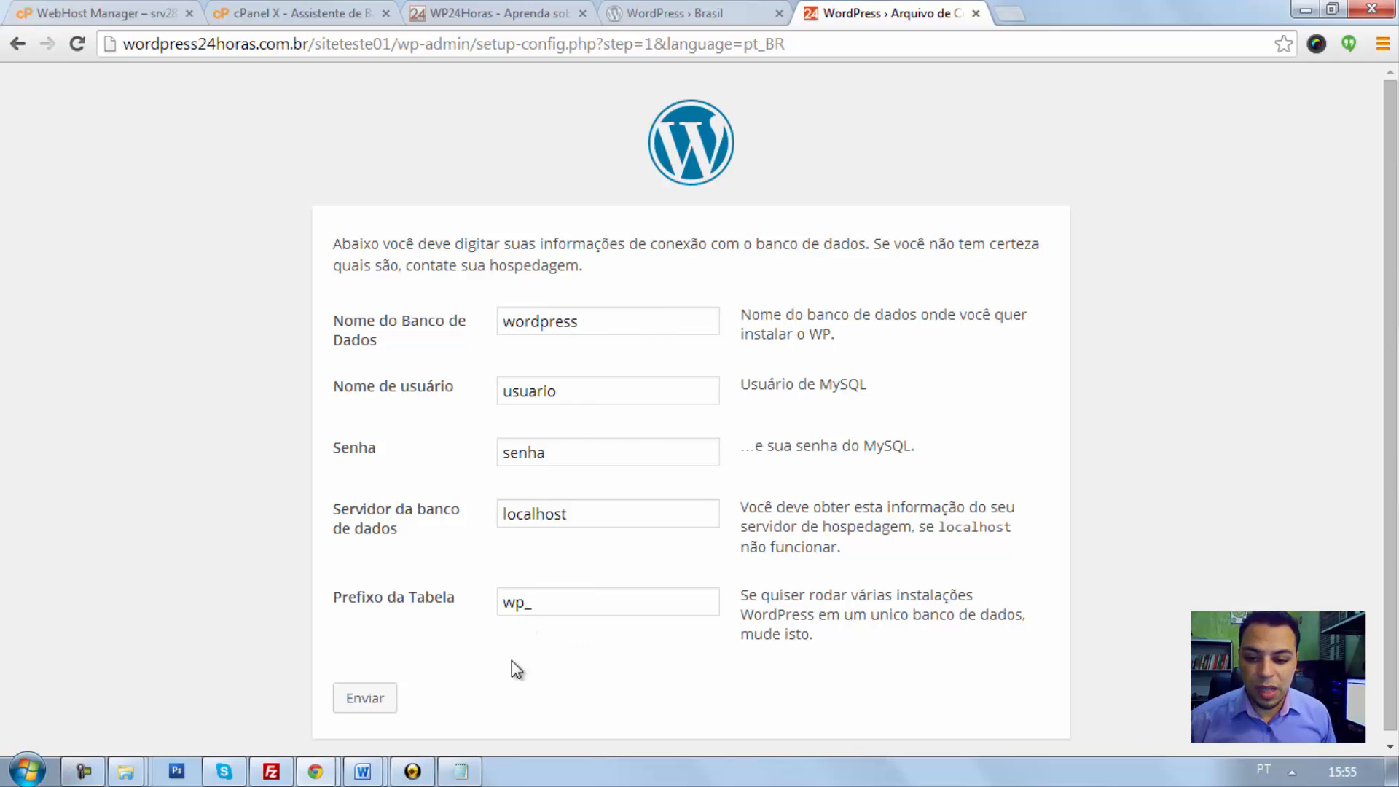
# Paste the database name wordpres_siteteste01 from the notes into Nome do Banco de Dados
pyautogui.click(460, 771)
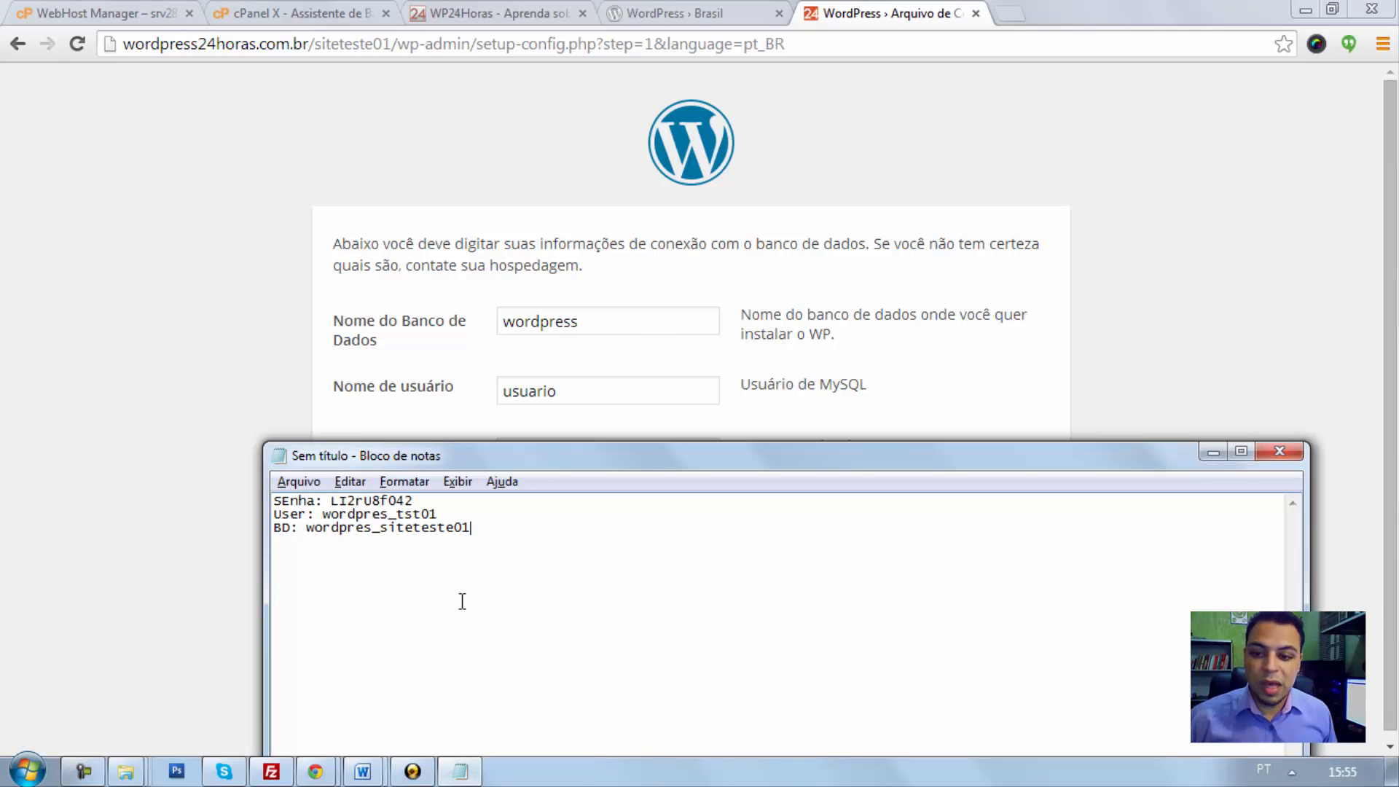
pyautogui.moveTo(483, 529); pyautogui.dragTo(311, 532)
pyautogui.hotkey('ctrl', 'c')
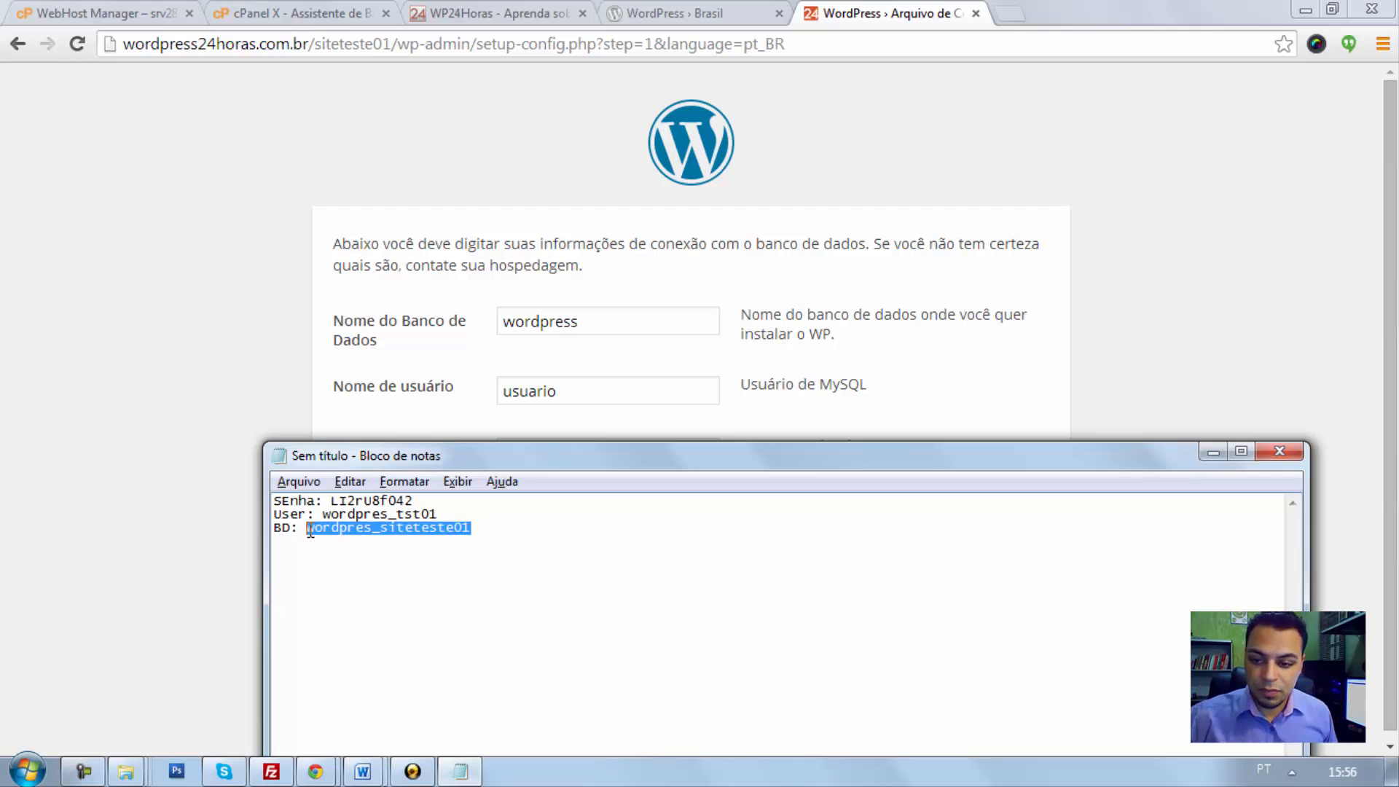
pyautogui.doubleClick(600, 322)
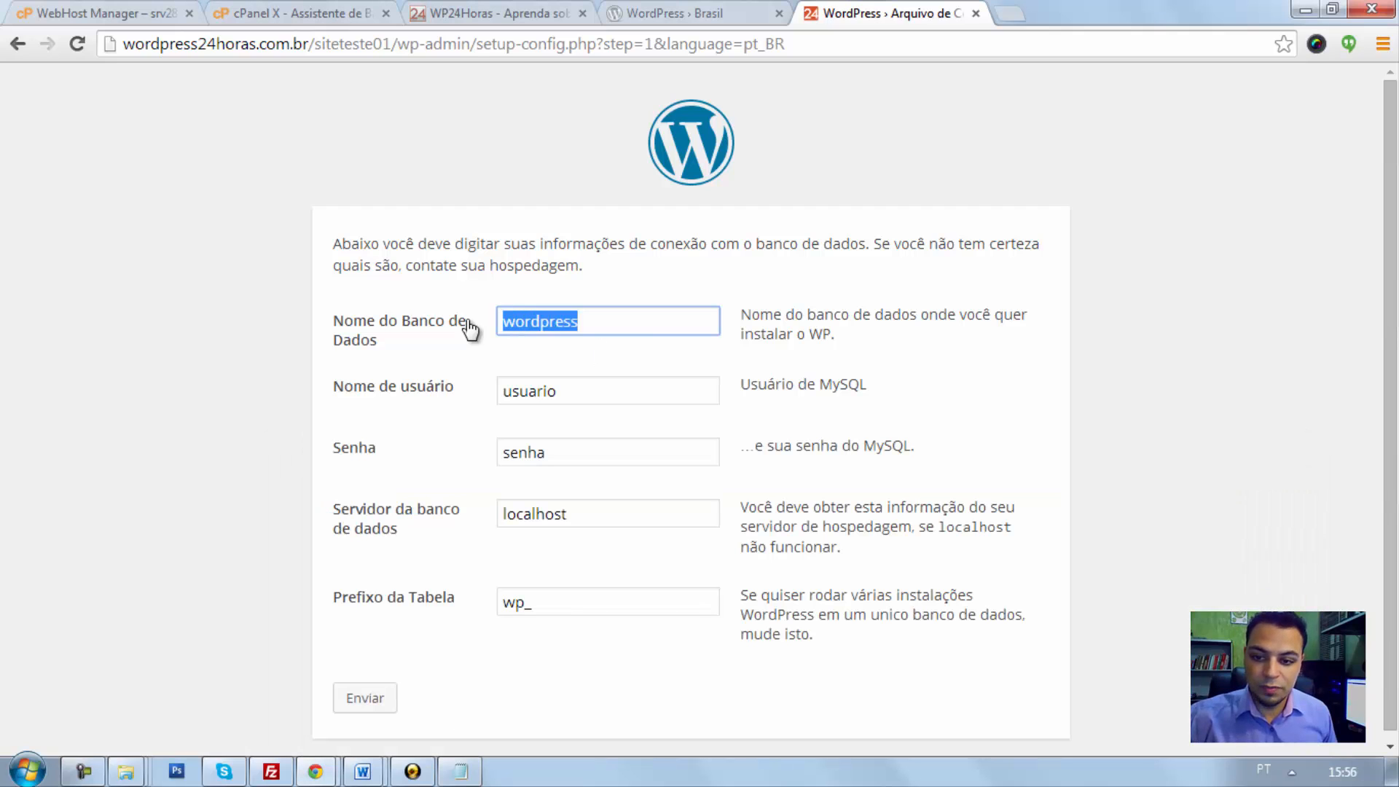
pyautogui.hotkey('ctrl', 'v')
# Paste the database user wordpres_tst01 from the notes into Nome de usuário
pyautogui.click(456, 772)
pyautogui.moveTo(438, 514); pyautogui.dragTo(332, 517)
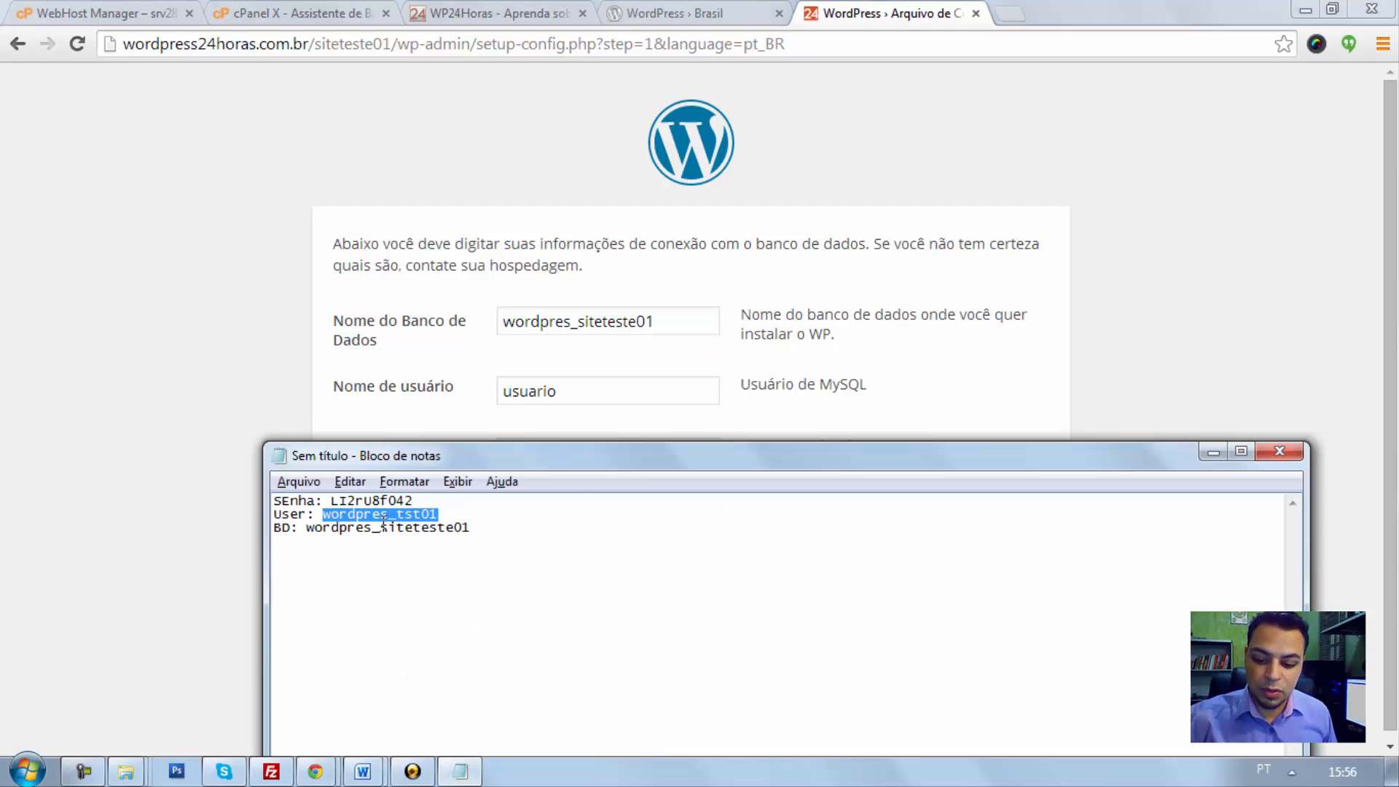
pyautogui.click(579, 393)
pyautogui.doubleClick(580, 393)
pyautogui.write('wordpres_tst01')
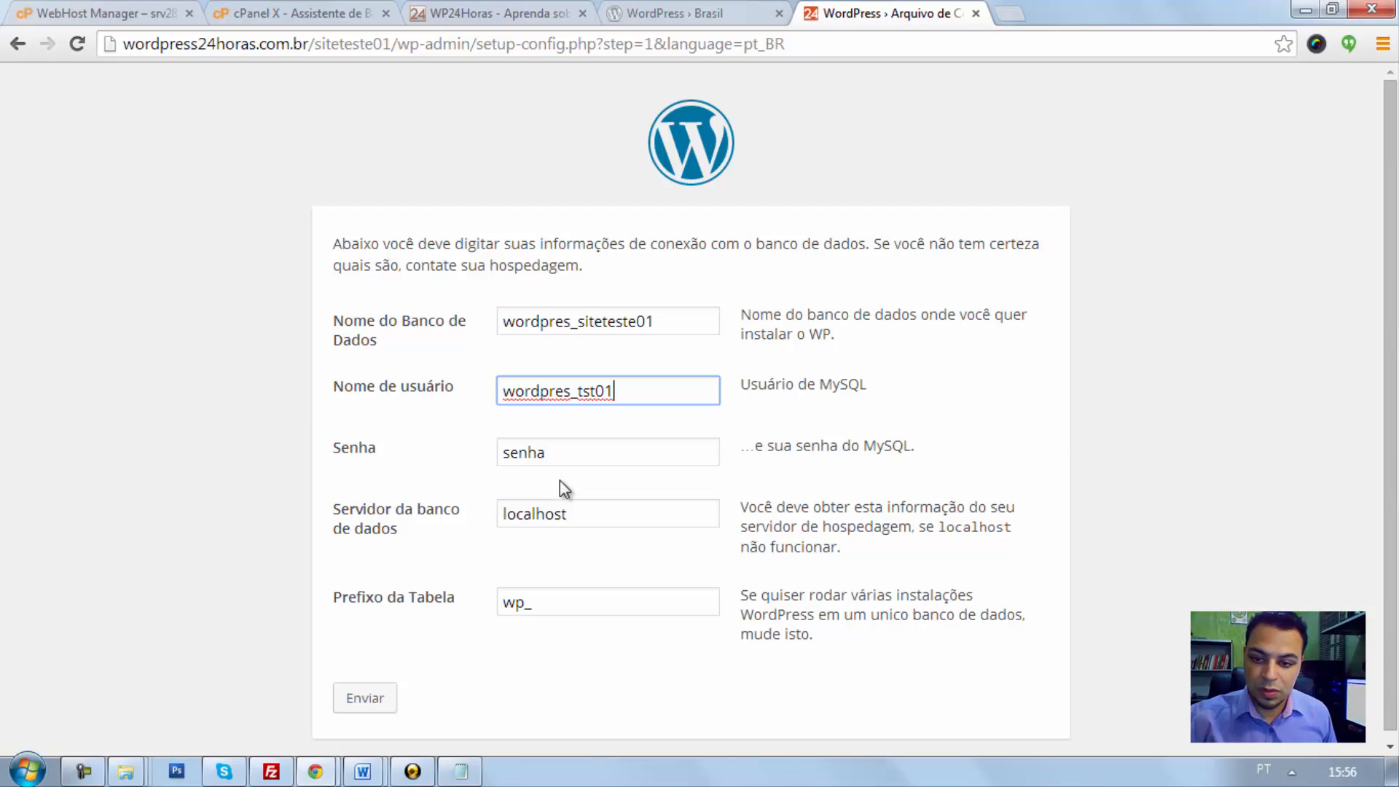
# Paste the database password from the notes into the Senha field
pyautogui.click(460, 771)
pyautogui.moveTo(413, 501); pyautogui.dragTo(335, 500)
pyautogui.hotkey('ctrl', 'c')
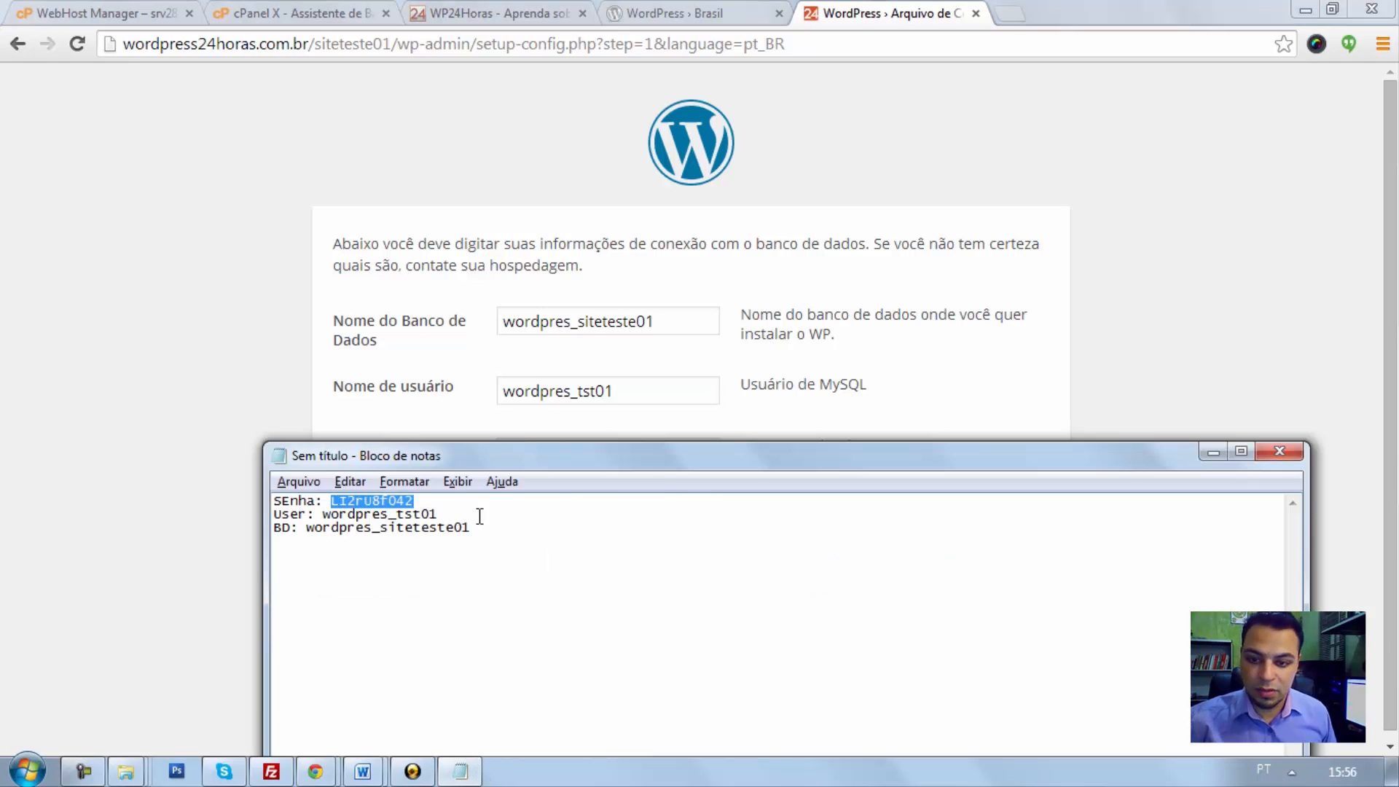
pyautogui.click(535, 448)
pyautogui.doubleClick(536, 448)
pyautogui.hotkey('ctrl', 'v')
pyautogui.click(599, 510)
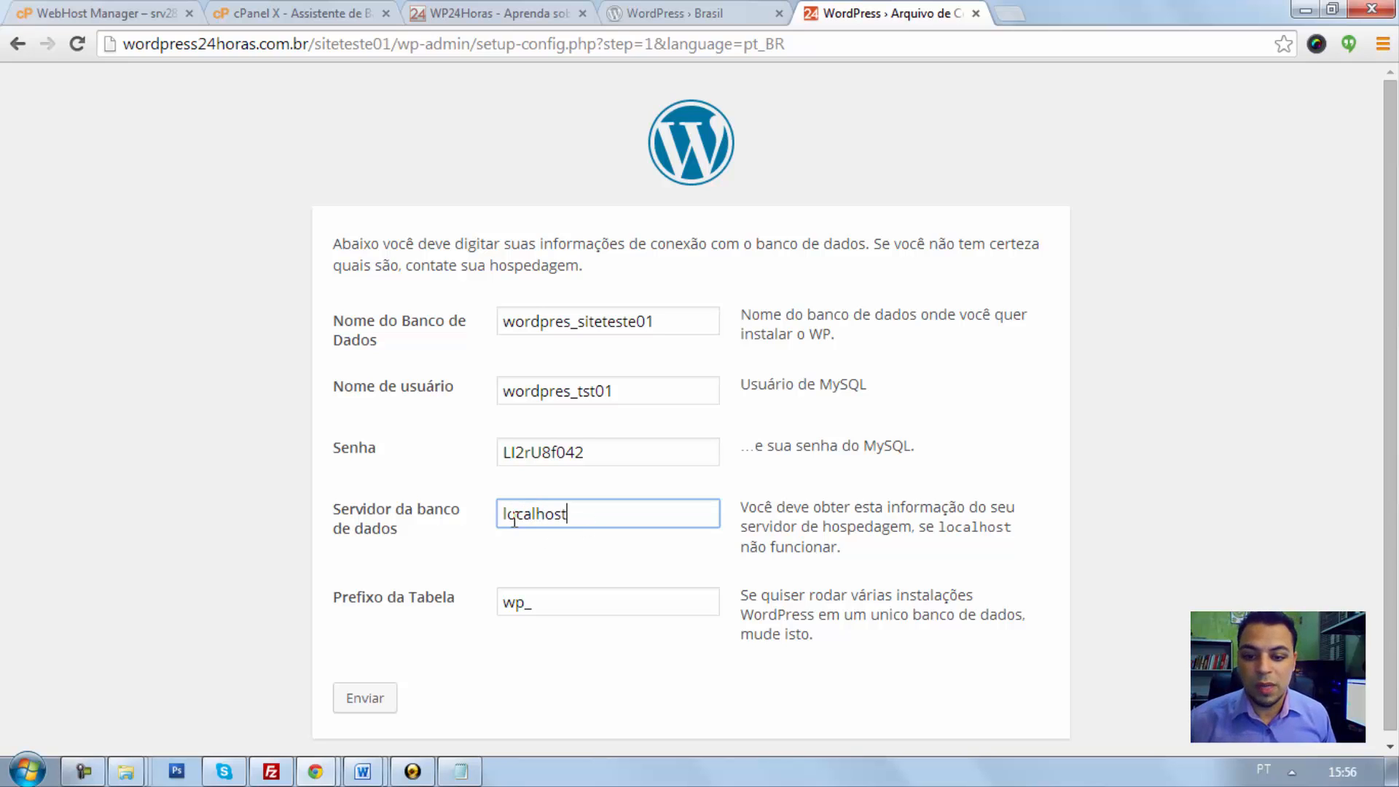
# Change the table prefix from wp_ to xpto_ and submit the database connection details
pyautogui.moveTo(525, 602); pyautogui.dragTo(504, 602)
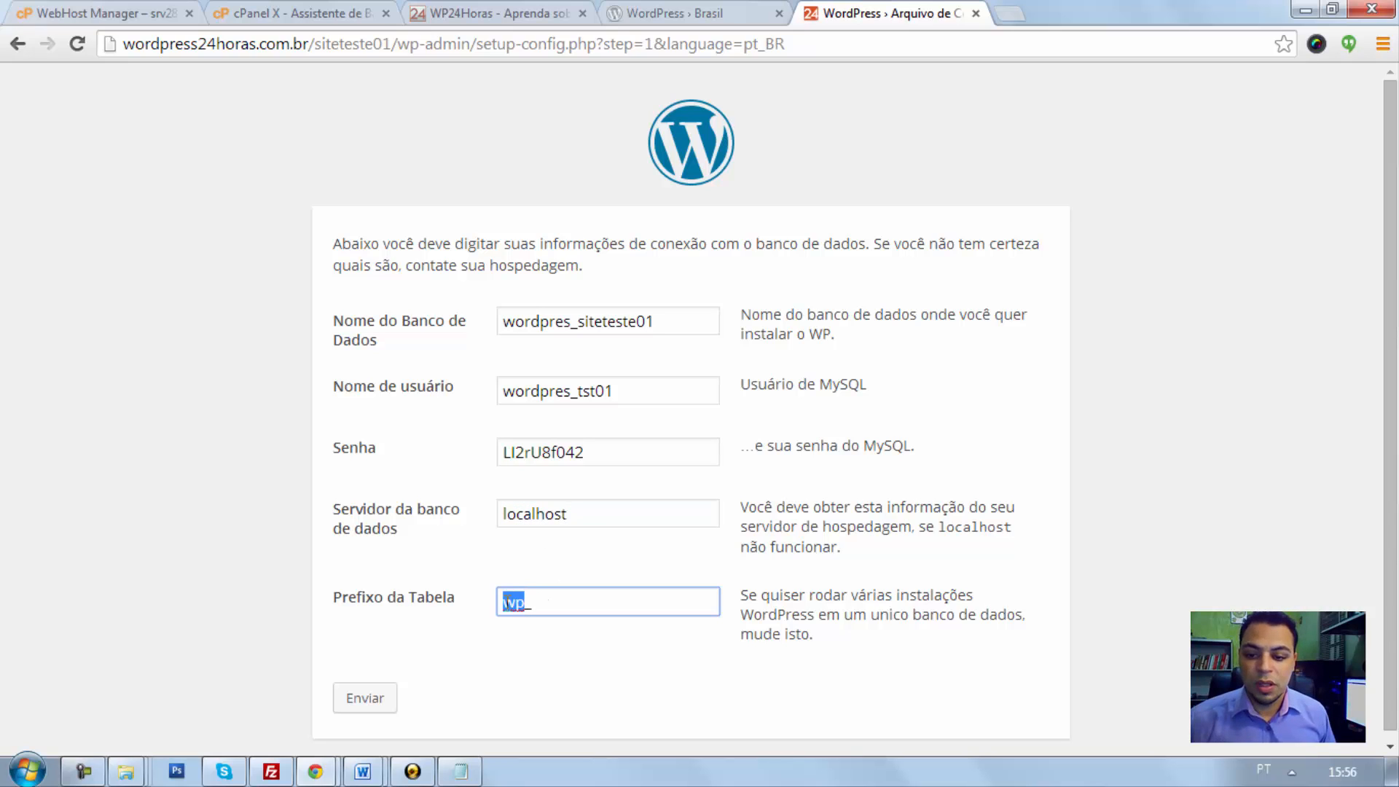
pyautogui.click(507, 586)
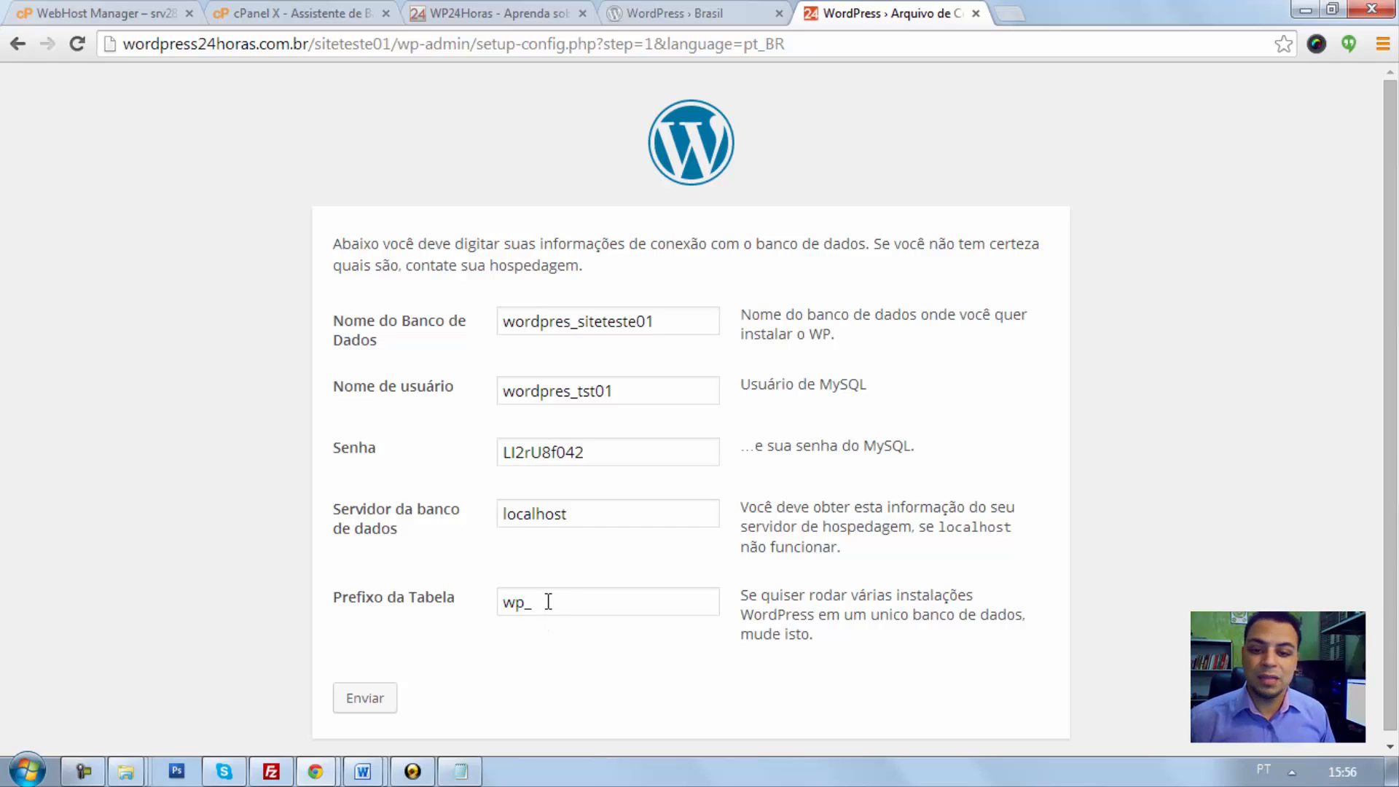
pyautogui.moveTo(523, 603); pyautogui.dragTo(501, 607)
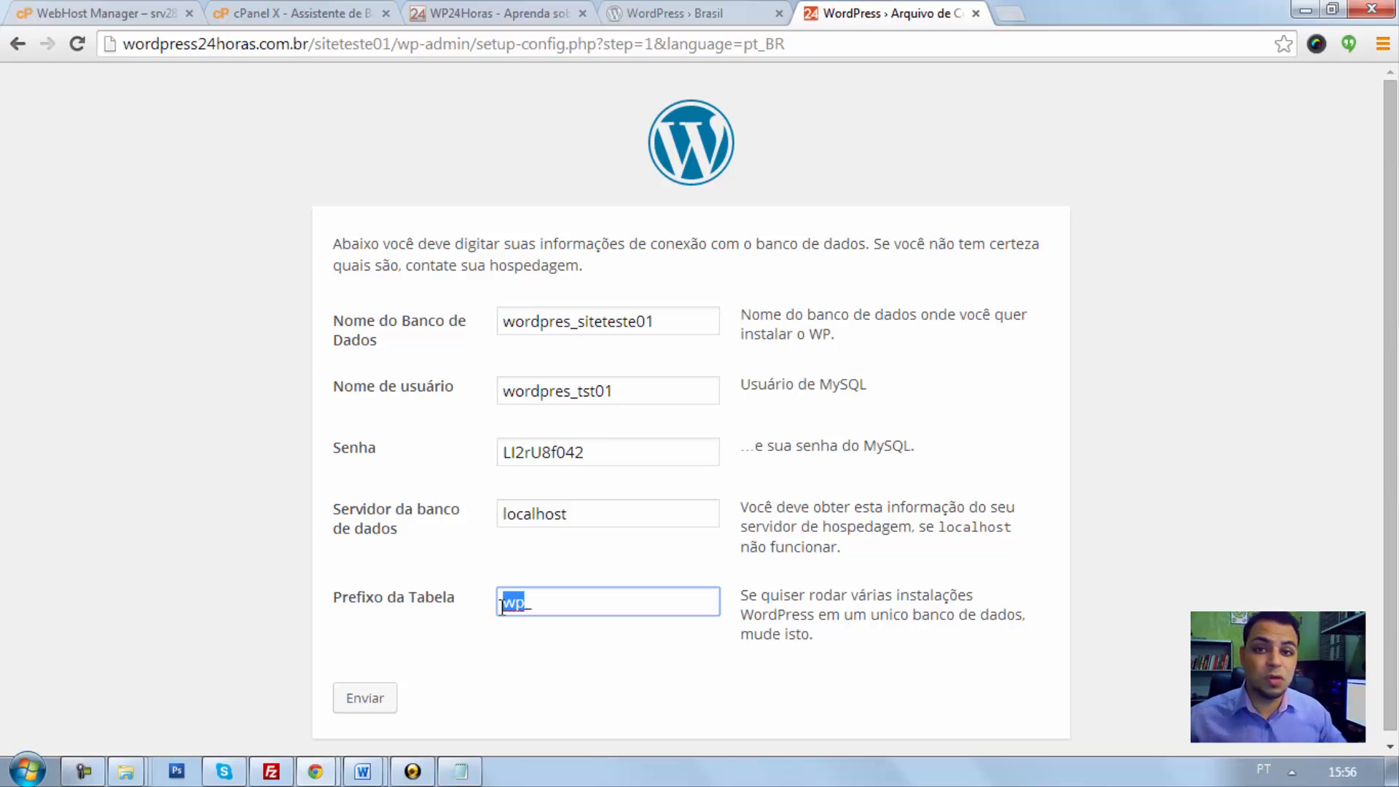
pyautogui.write('wp')
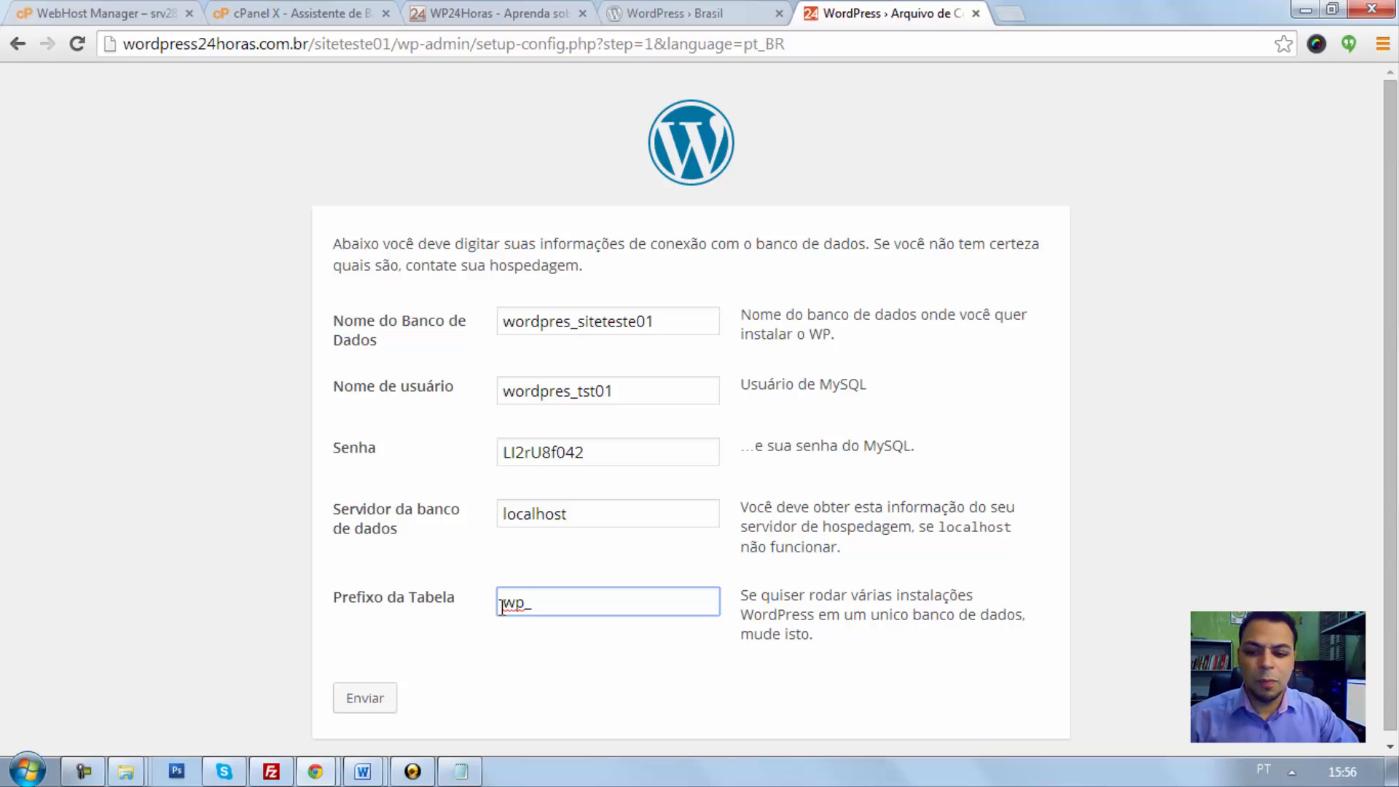
pyautogui.hotkey('shift', 'Left')
pyautogui.hotkey('shift', 'Left')
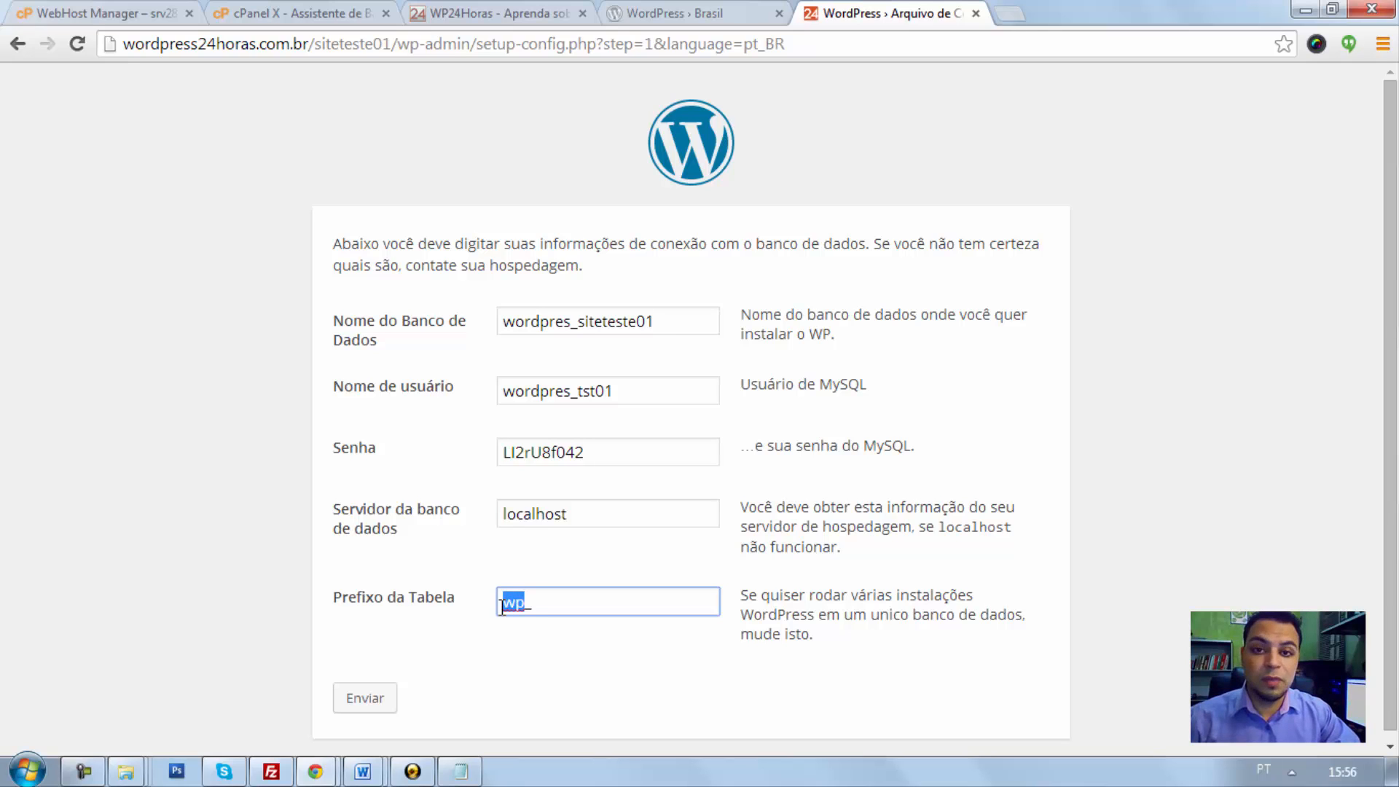
pyautogui.write('xpto')
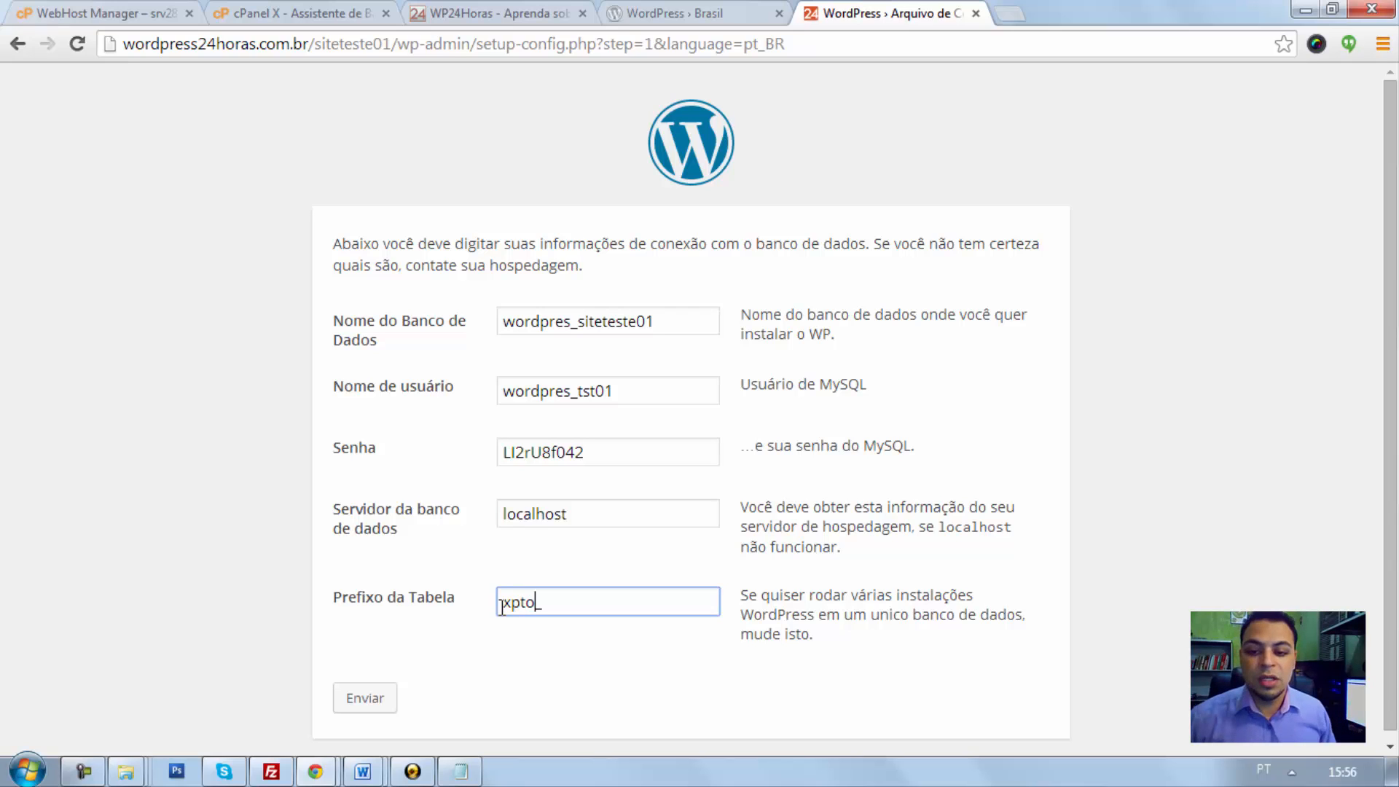
pyautogui.click(545, 603)
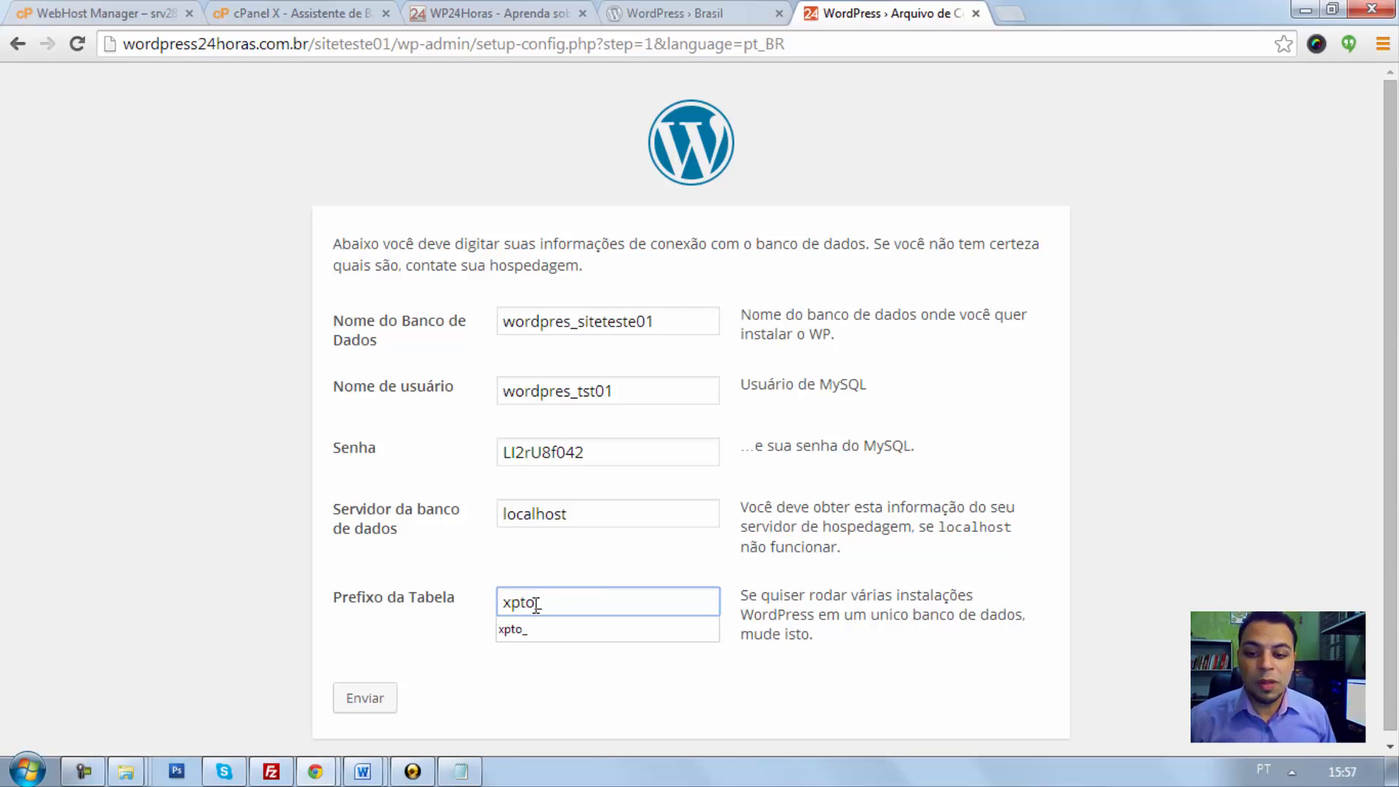
pyautogui.moveTo(534, 603); pyautogui.dragTo(548, 606)
pyautogui.click(563, 598)
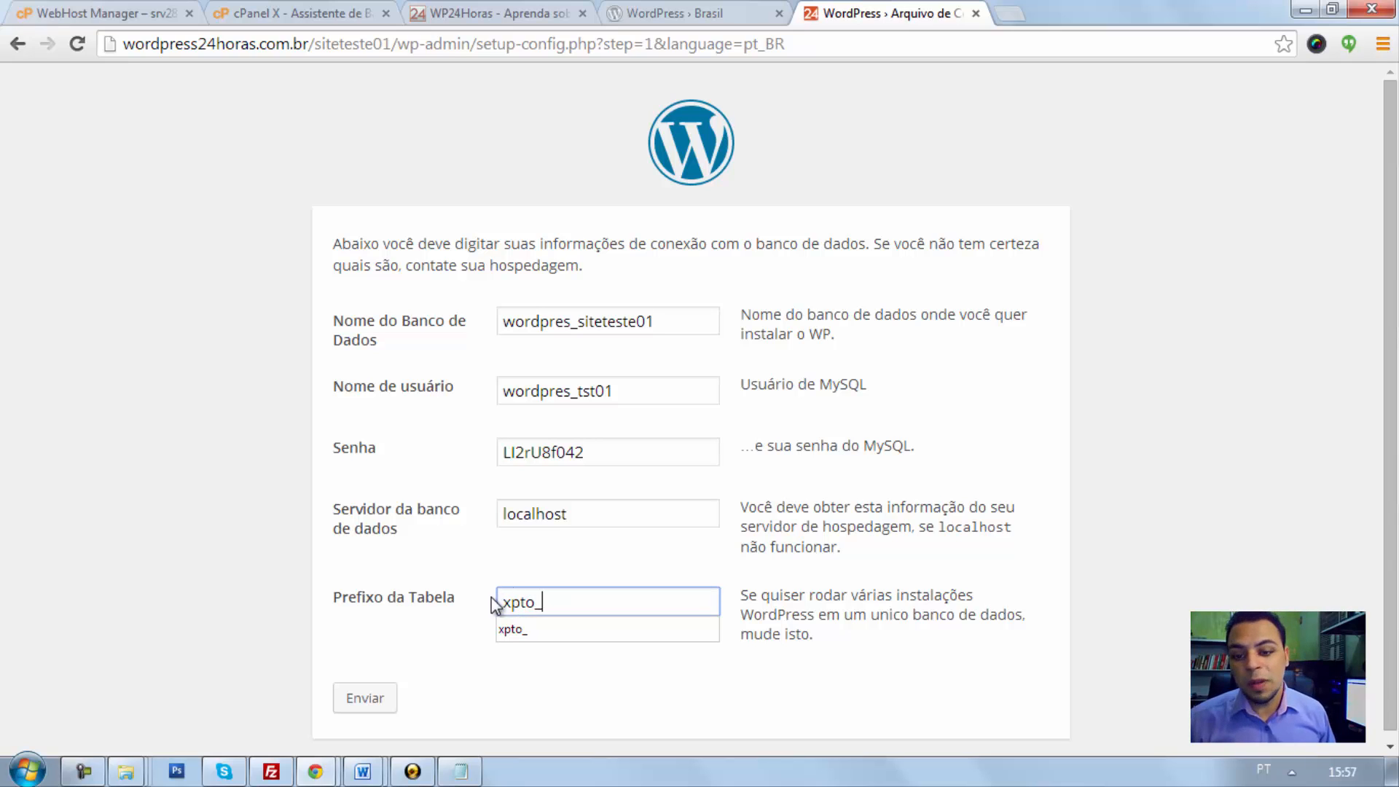
pyautogui.click(249, 558)
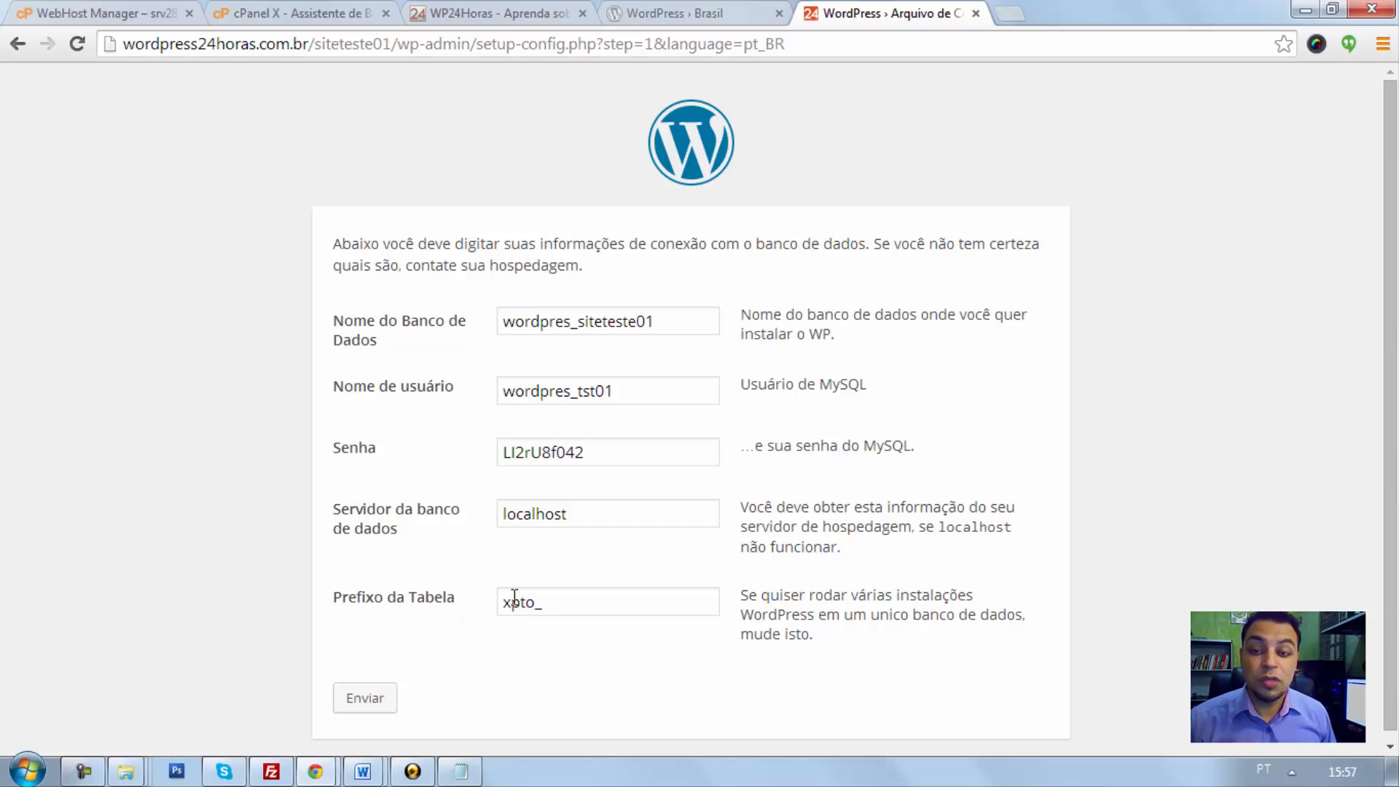
pyautogui.click(364, 701)
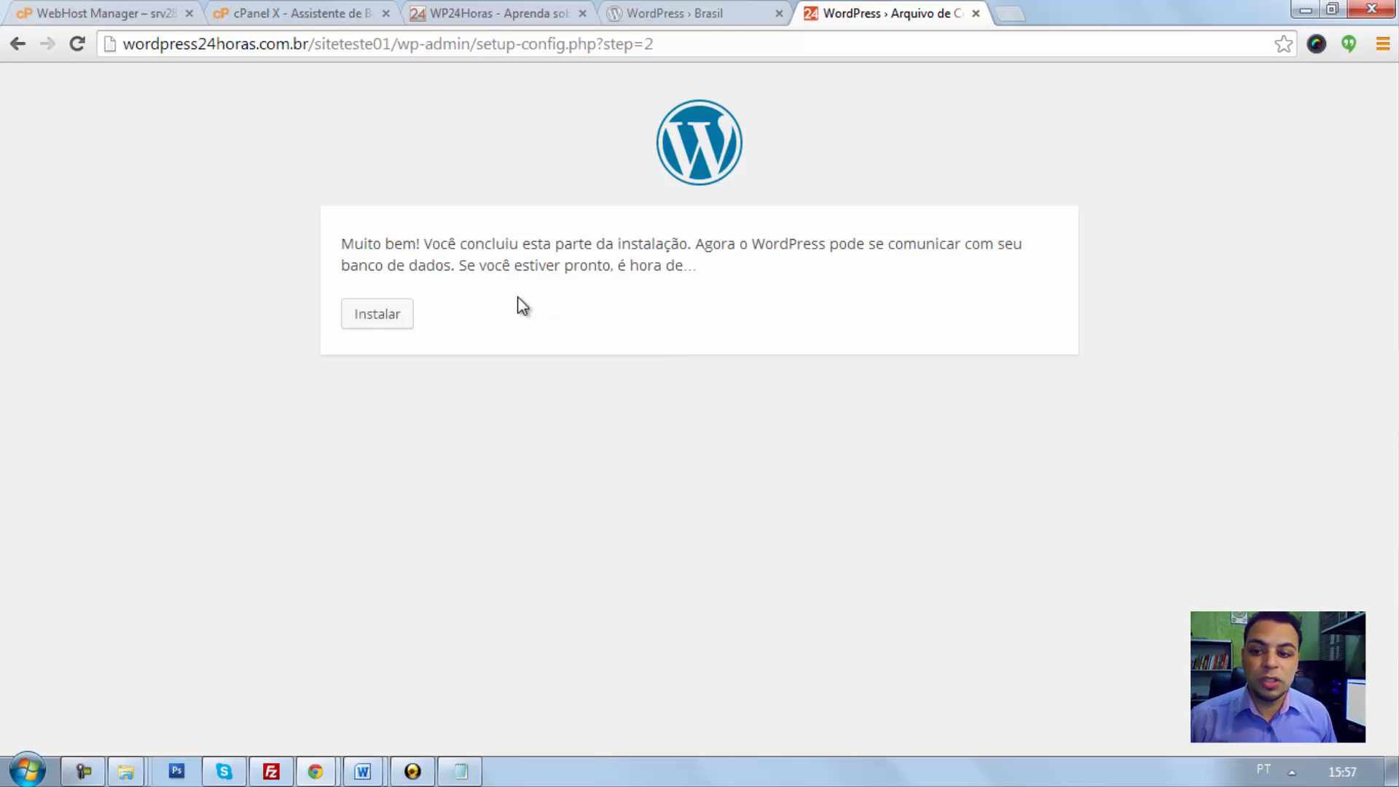
# Start the installation, set the site title to Site Teste 01 and enter the admin username
pyautogui.click(371, 313)
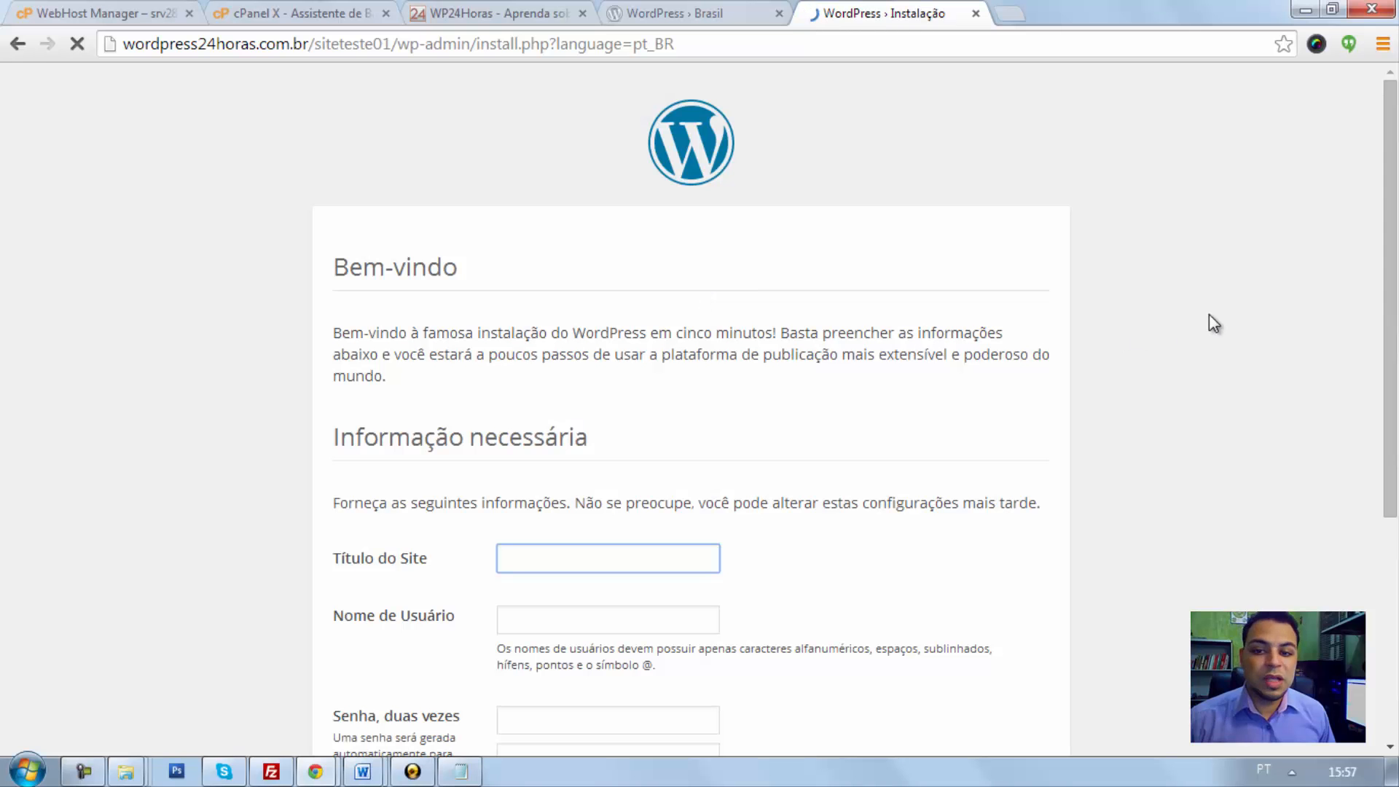
pyautogui.scroll(-3, 1369, 314)
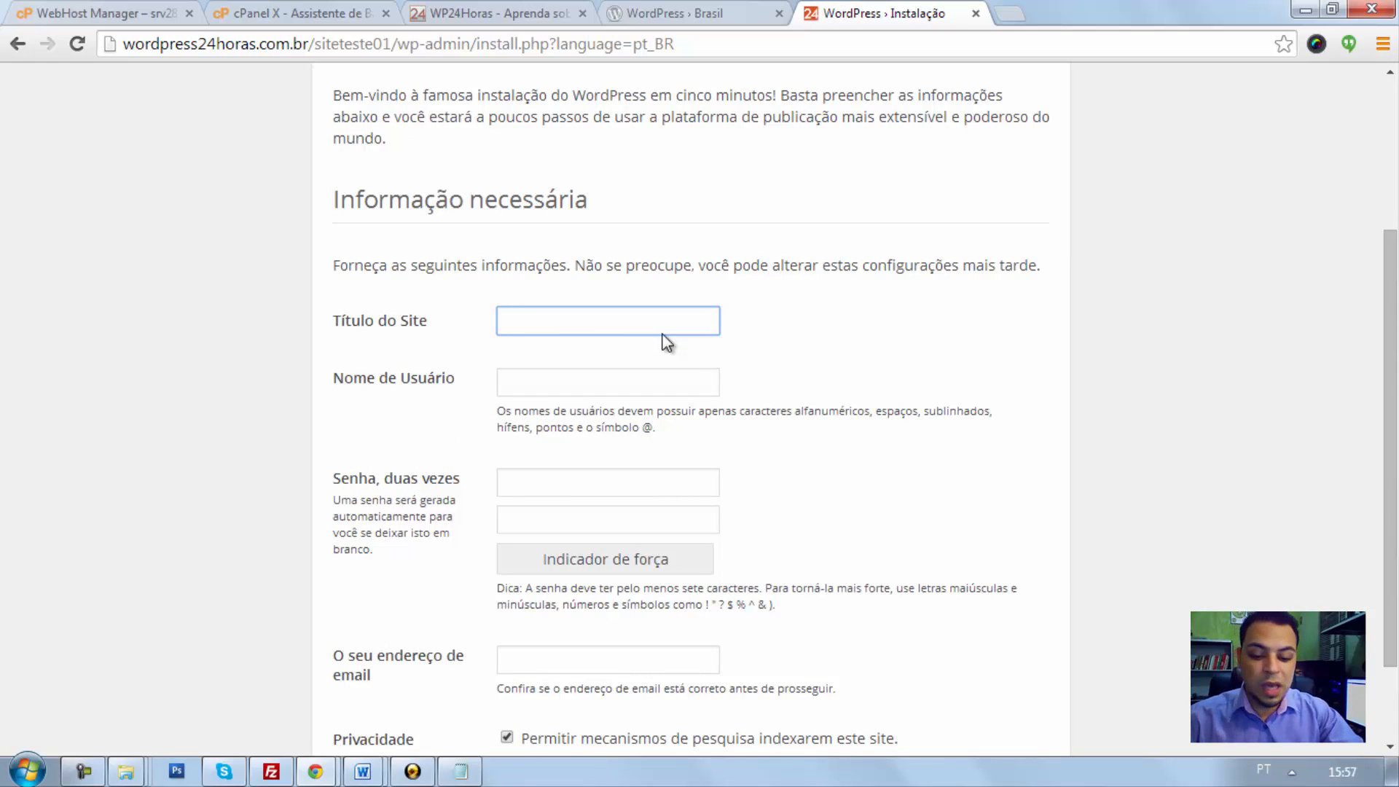
pyautogui.write('S')
pyautogui.press('BackSpace')
pyautogui.write('ite Teste 01')
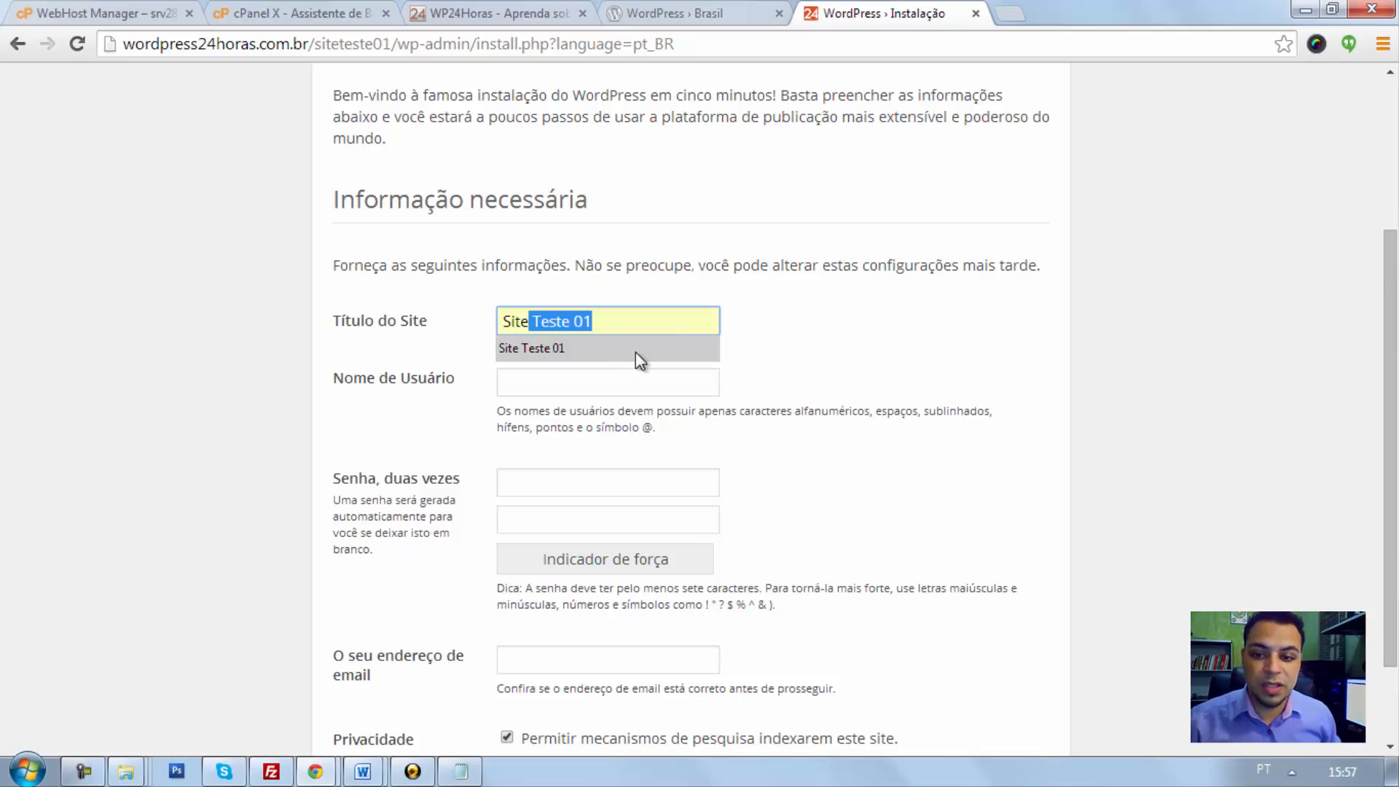
pyautogui.click(631, 349)
pyautogui.click(602, 373)
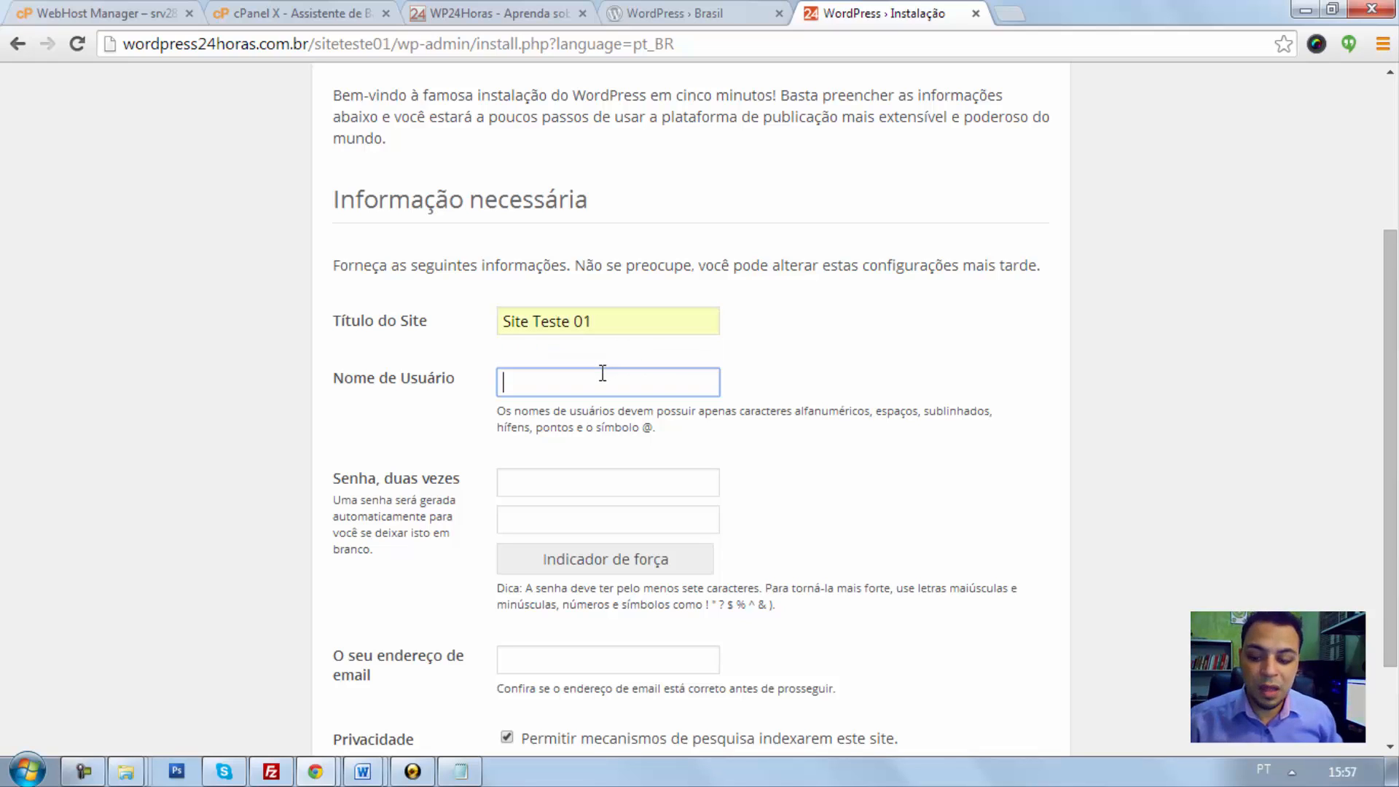
pyautogui.write('asllanmaciel')
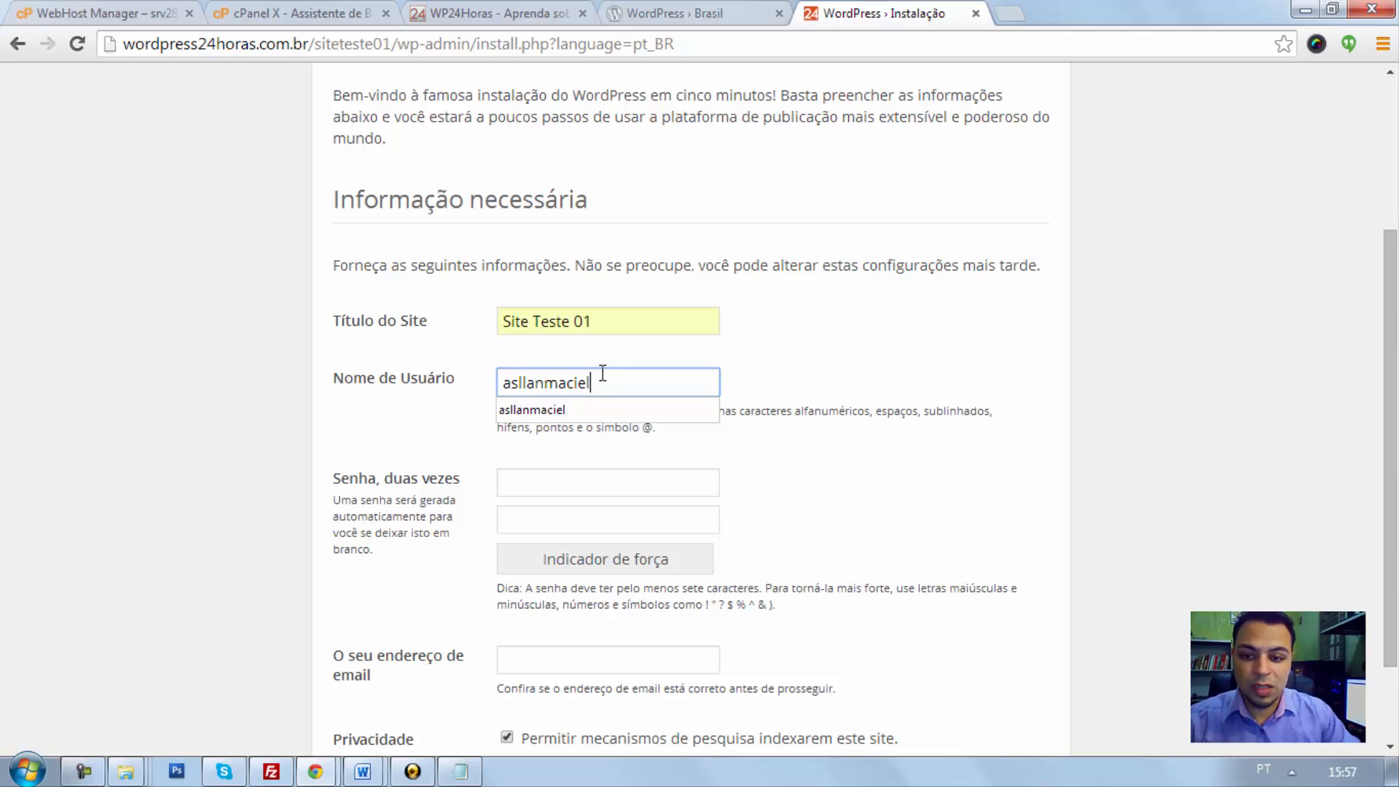
# Enter the admin password in both Senha fields and fill in the e-mail address
pyautogui.click(649, 482)
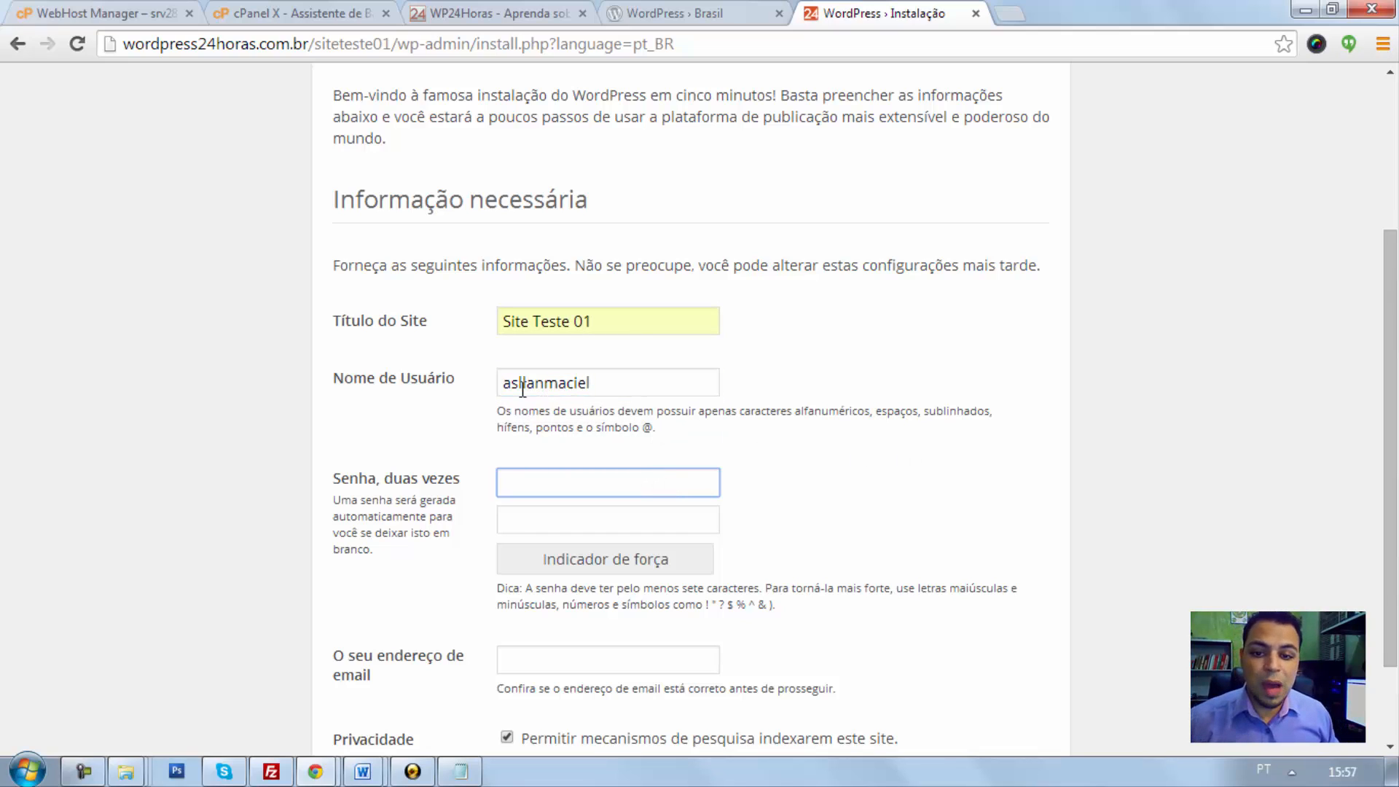
pyautogui.moveTo(1392, 448); pyautogui.dragTo(1392, 474)
pyautogui.write('*********')
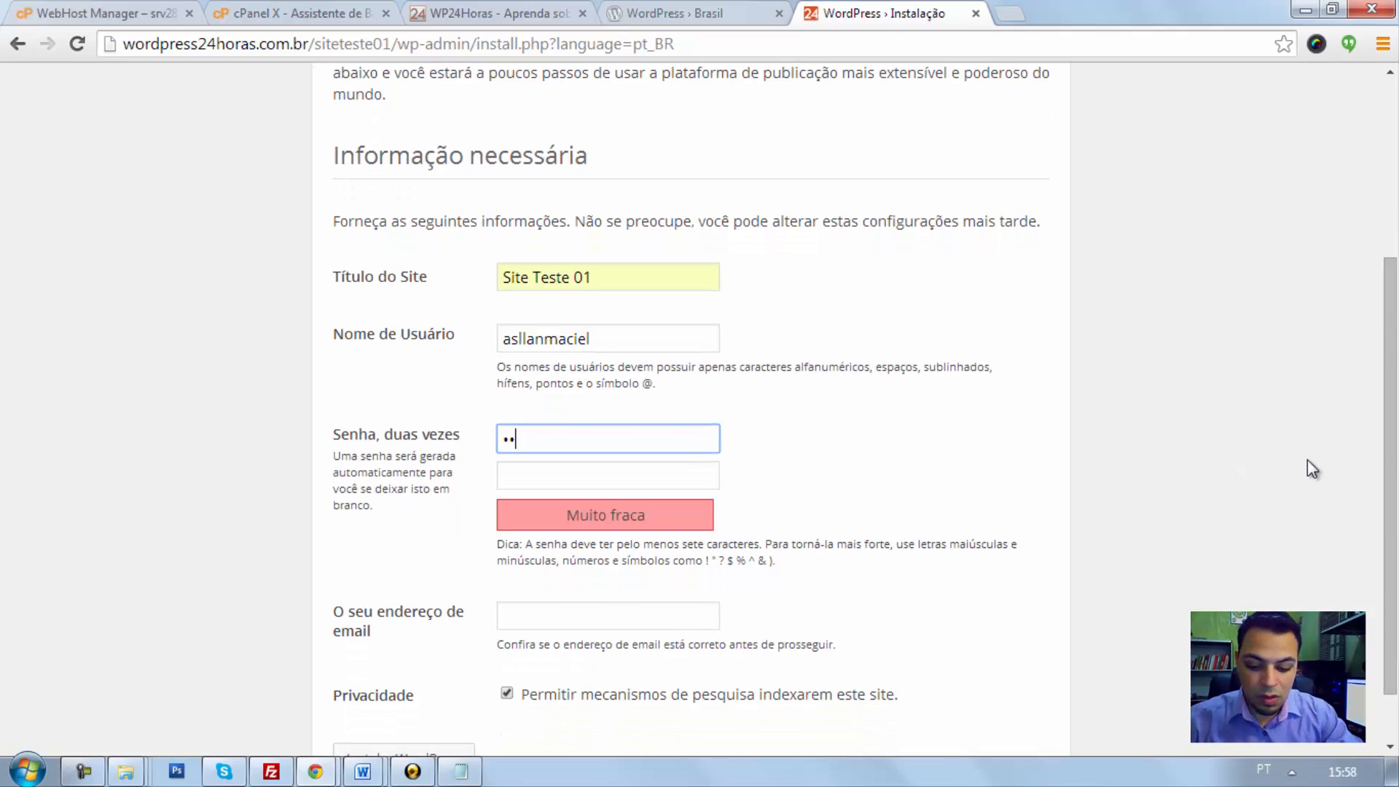
pyautogui.press('Tab')
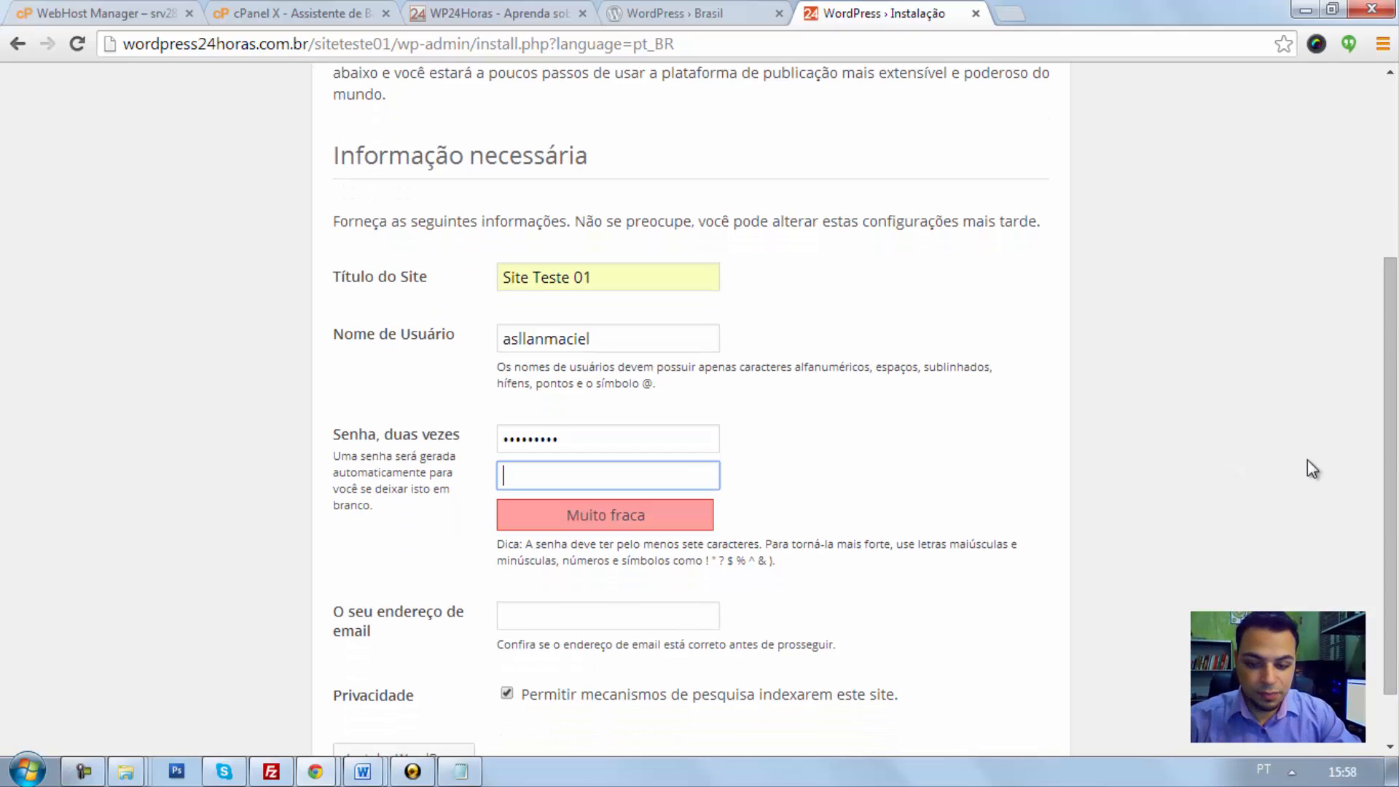
pyautogui.write('*********')
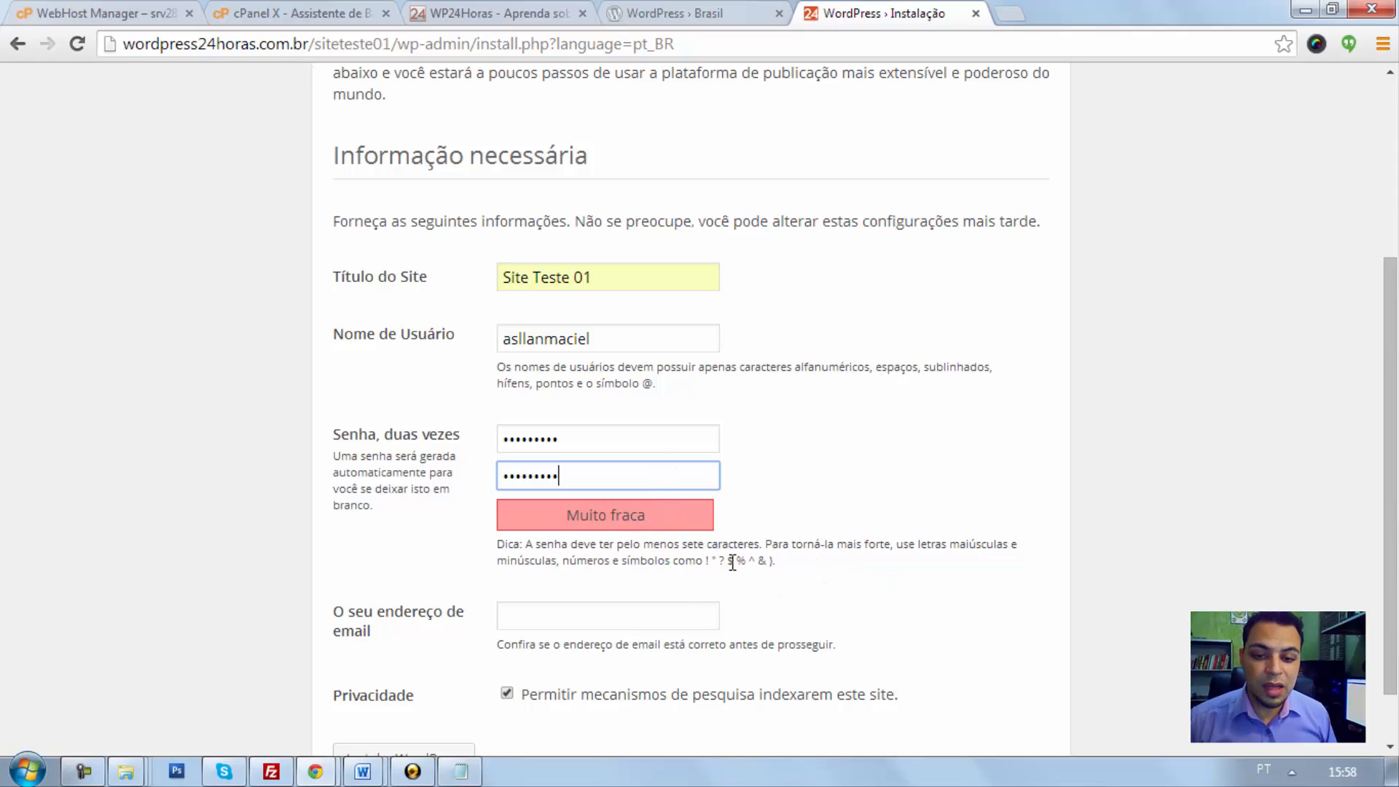
pyautogui.click(548, 616)
pyautogui.click(572, 645)
pyautogui.click(940, 630)
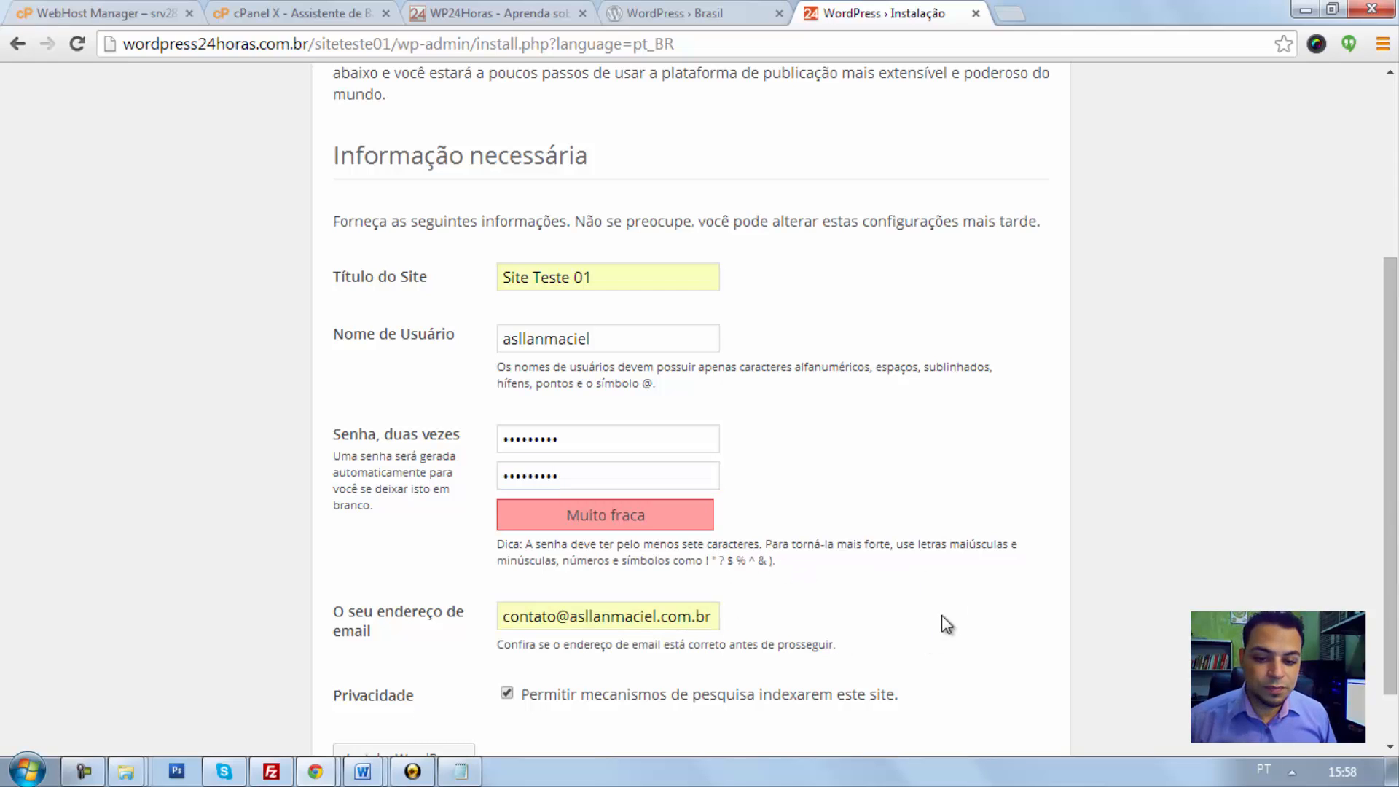
pyautogui.scroll(-1, 1013, 541)
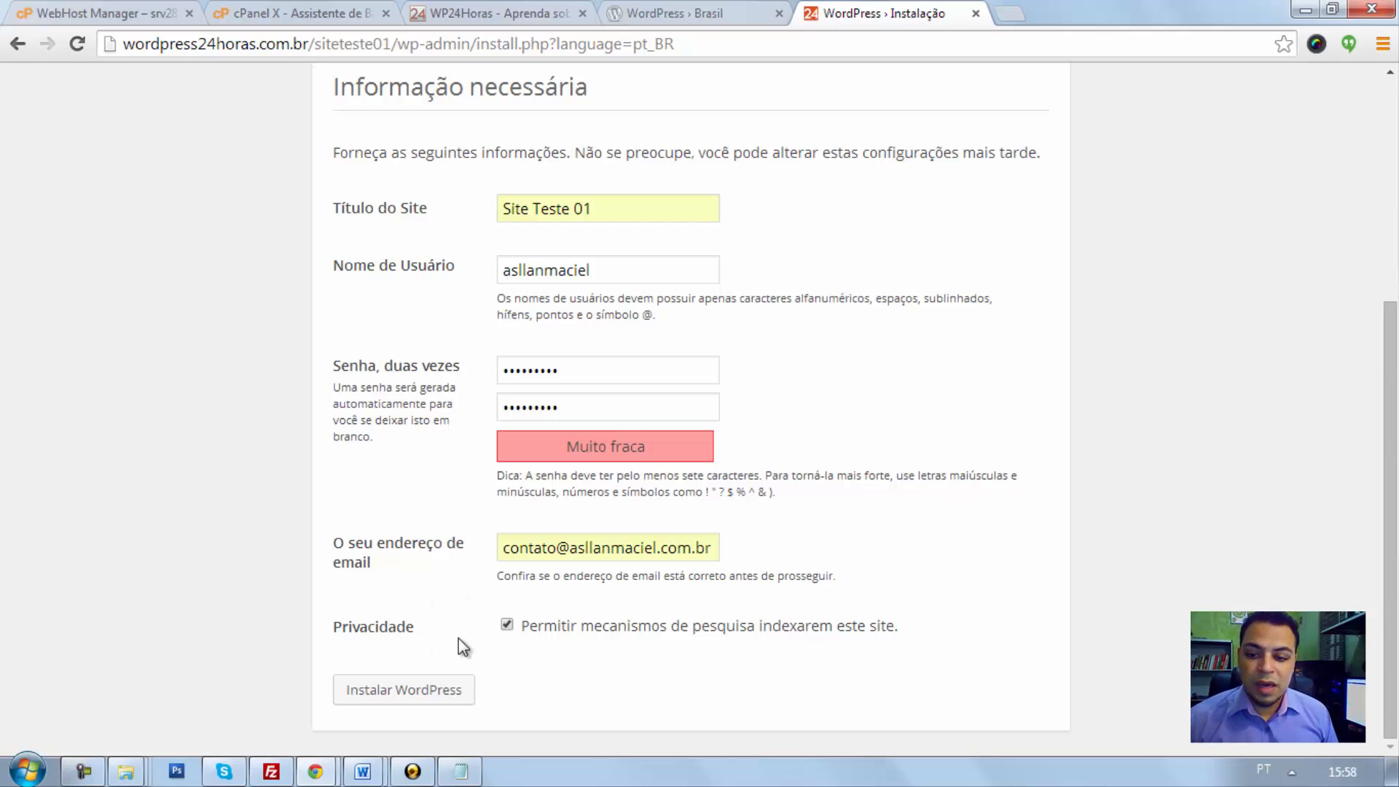
# Uncheck search engine indexing and run Instalar WordPress
pyautogui.click(506, 625)
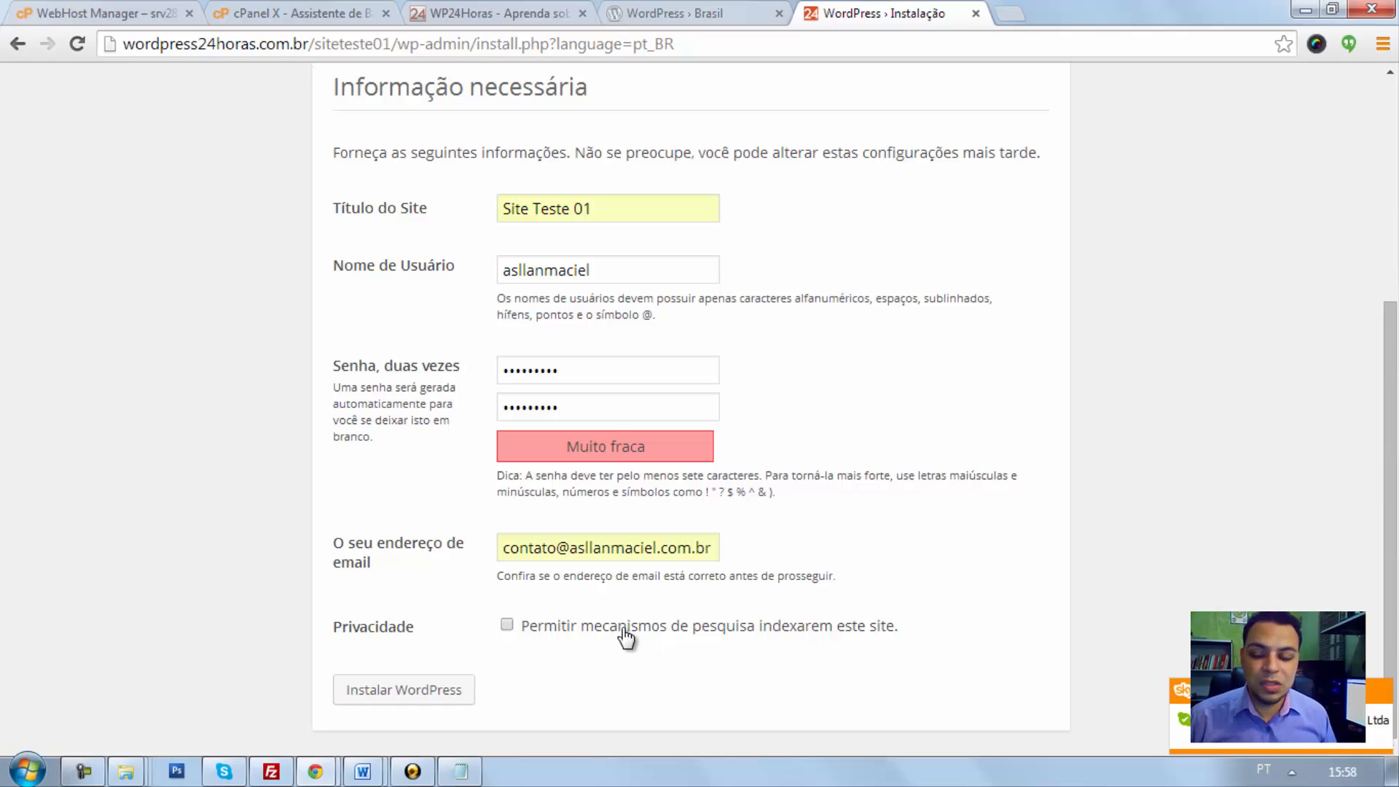
pyautogui.click(400, 685)
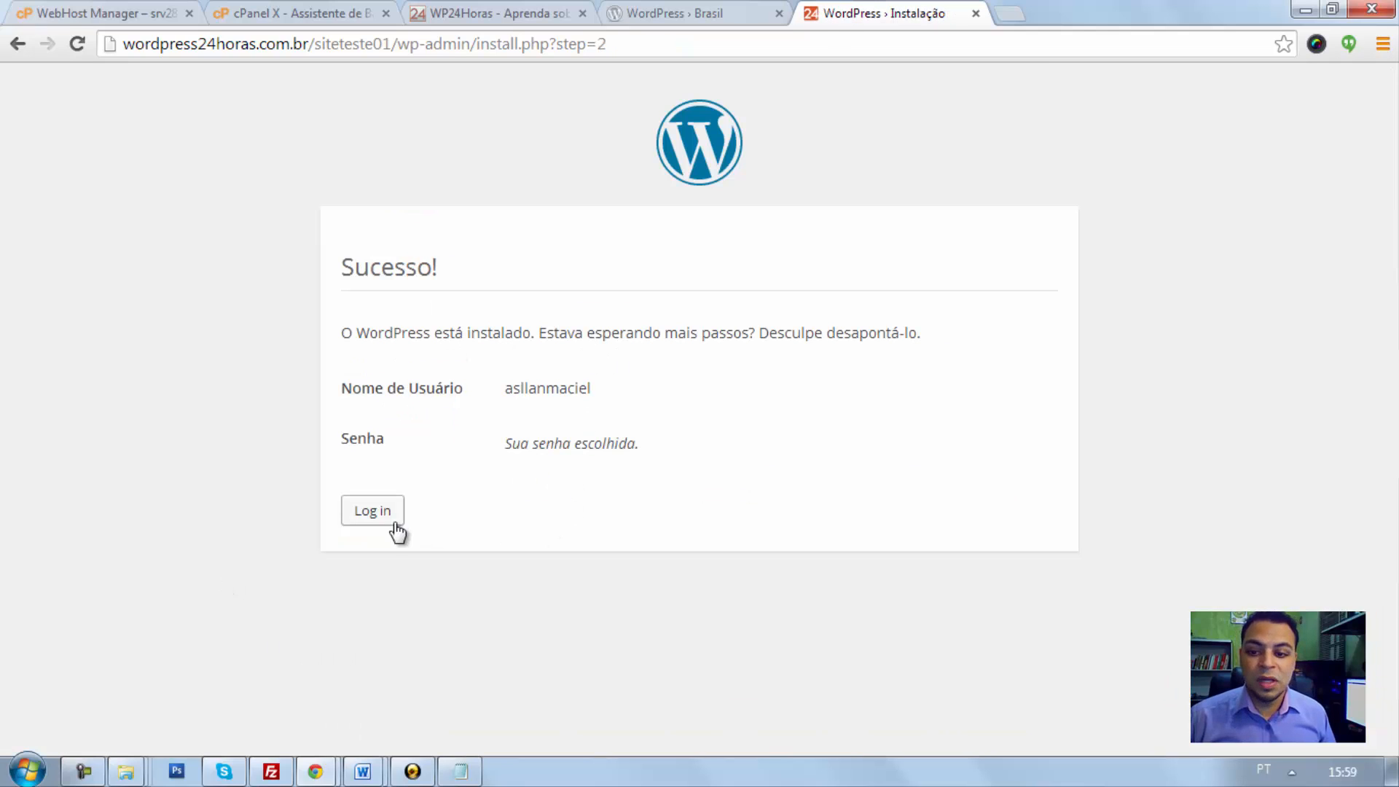
# Go to the login page and open the Site Teste 01 front page in a separate tab
pyautogui.click(373, 511)
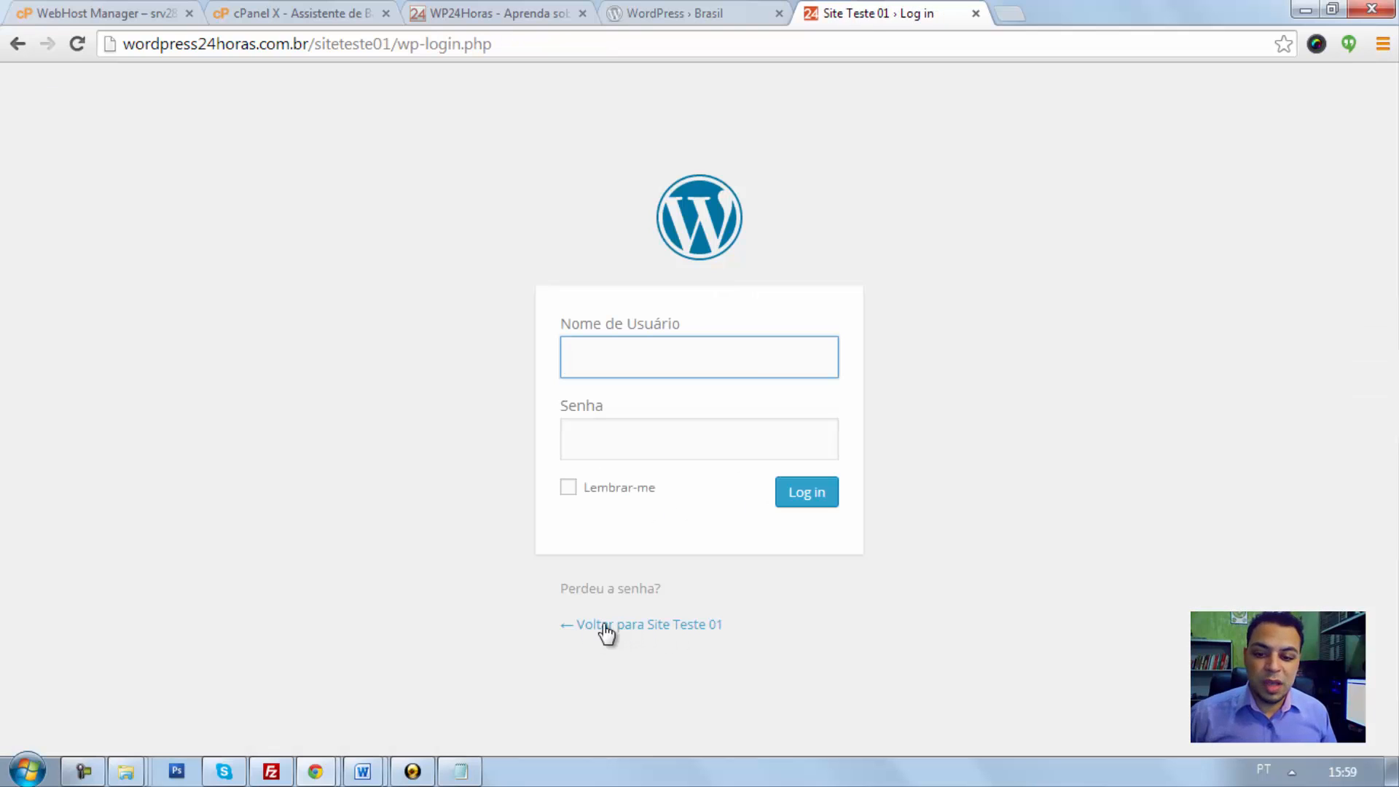
pyautogui.rightClick(677, 625)
pyautogui.click(842, 487)
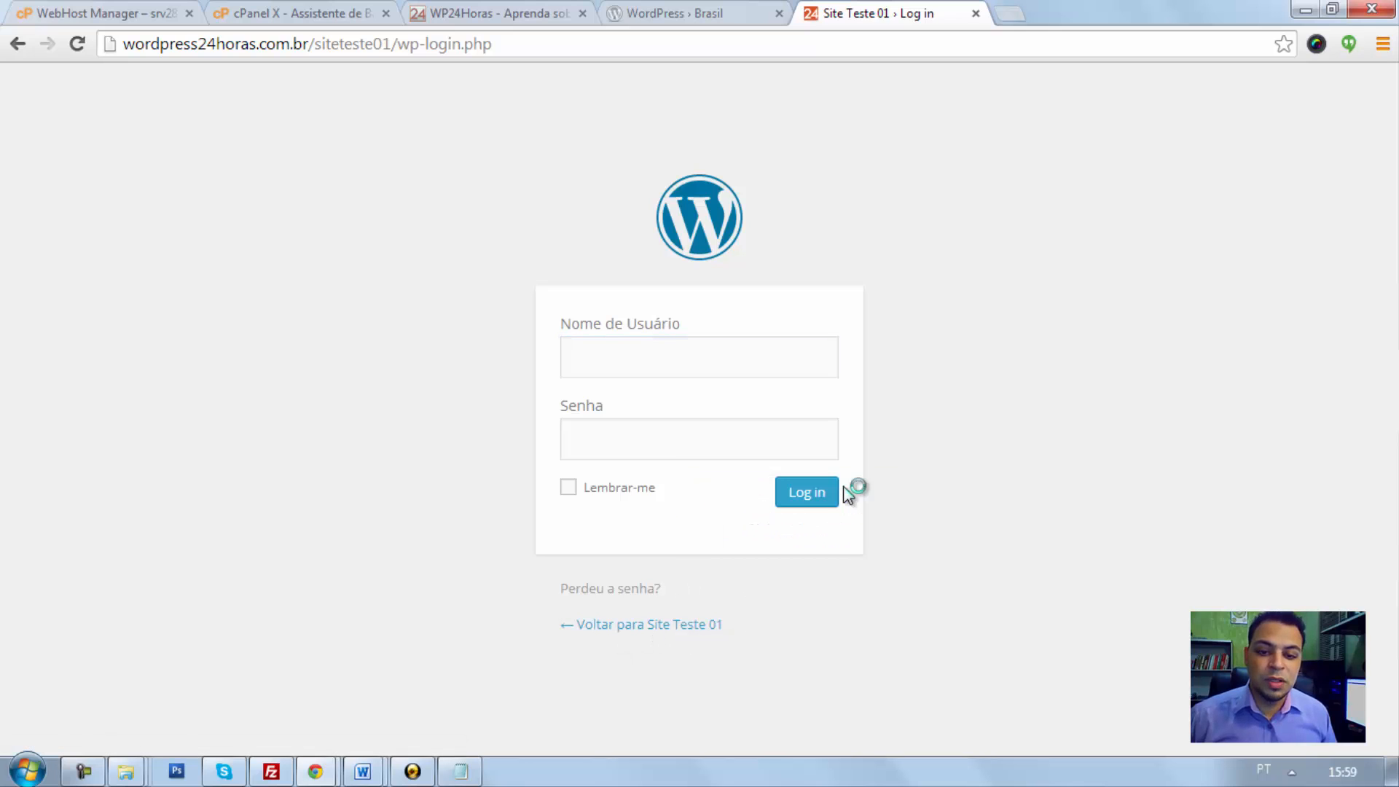
pyautogui.click(1031, 20)
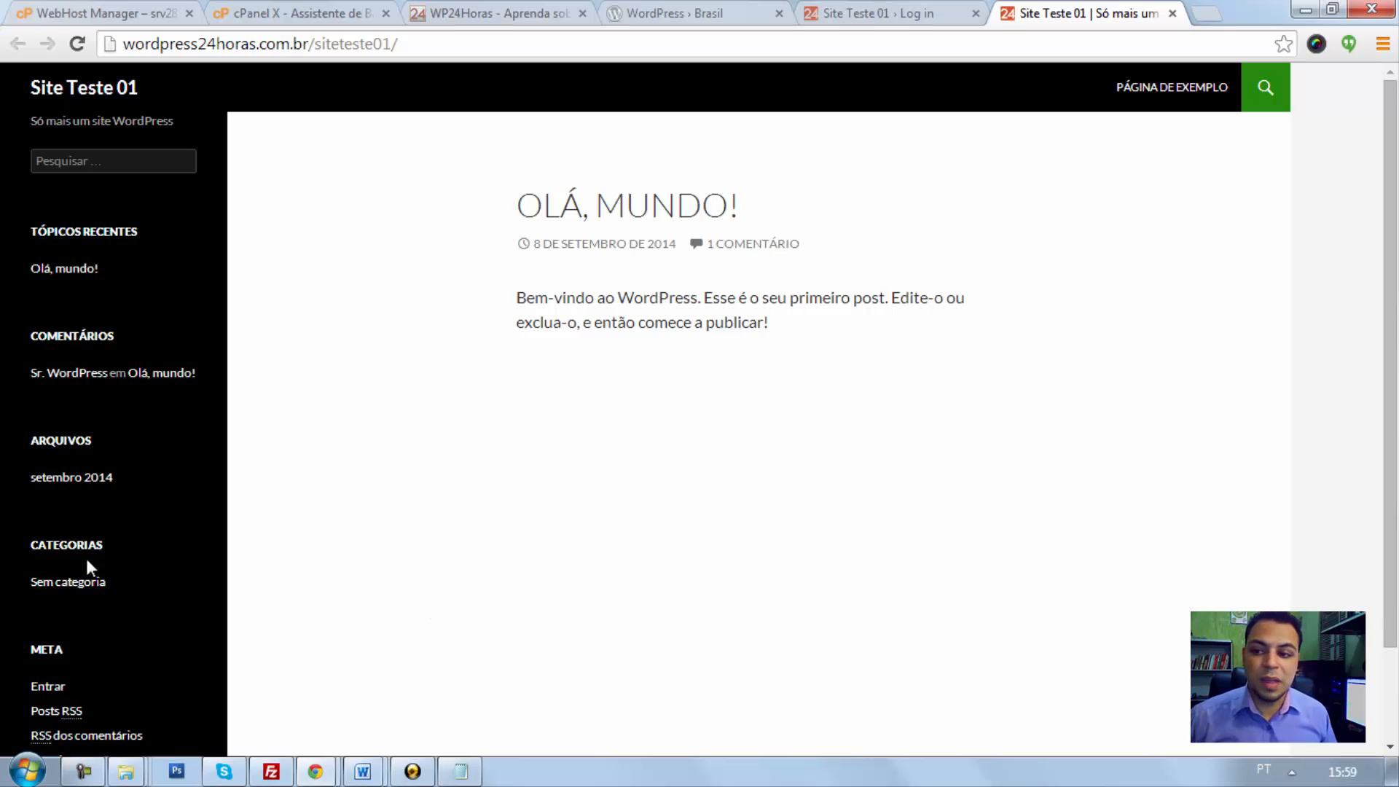
pyautogui.click(896, 22)
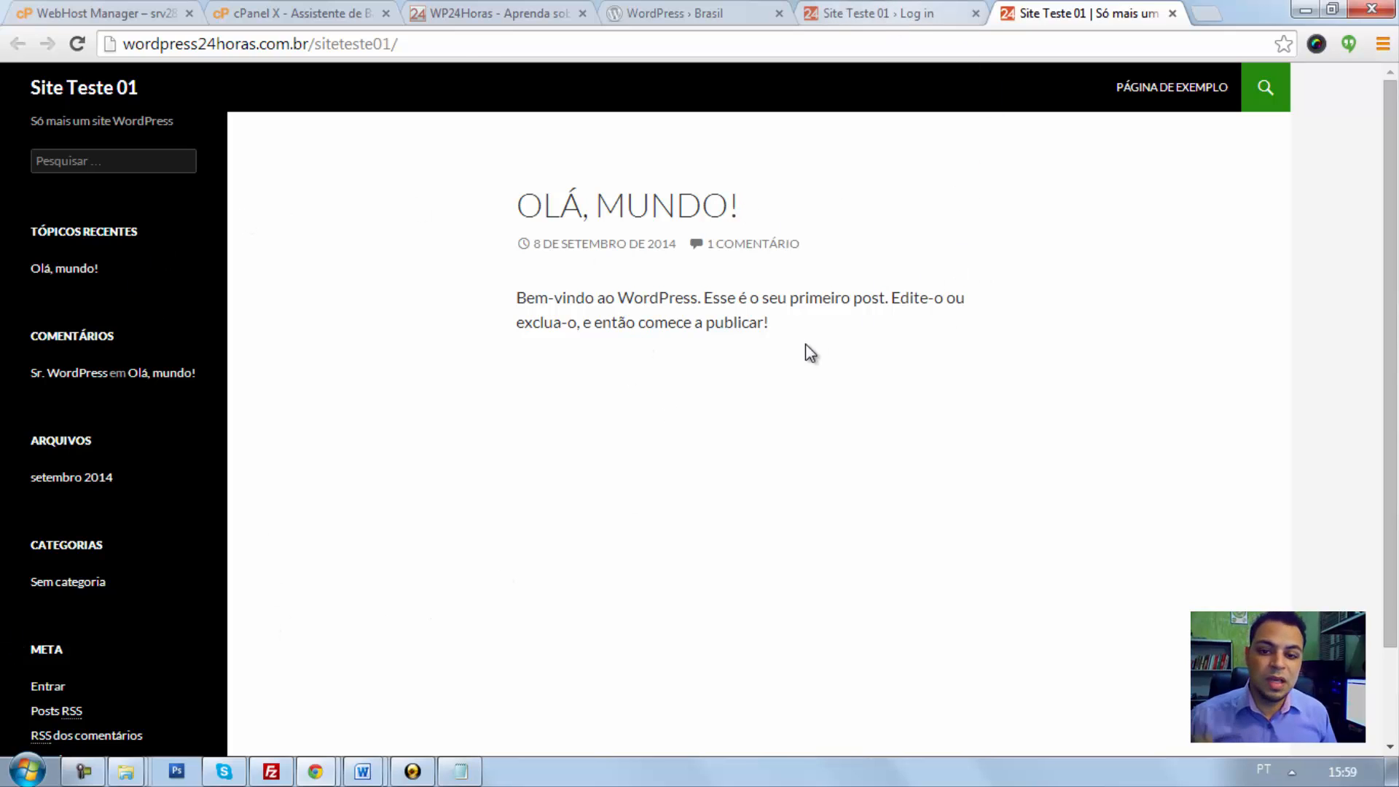
# Log in with the admin username and 'Remember me' checked
pyautogui.click(746, 358)
pyautogui.write('asllanmaciel')
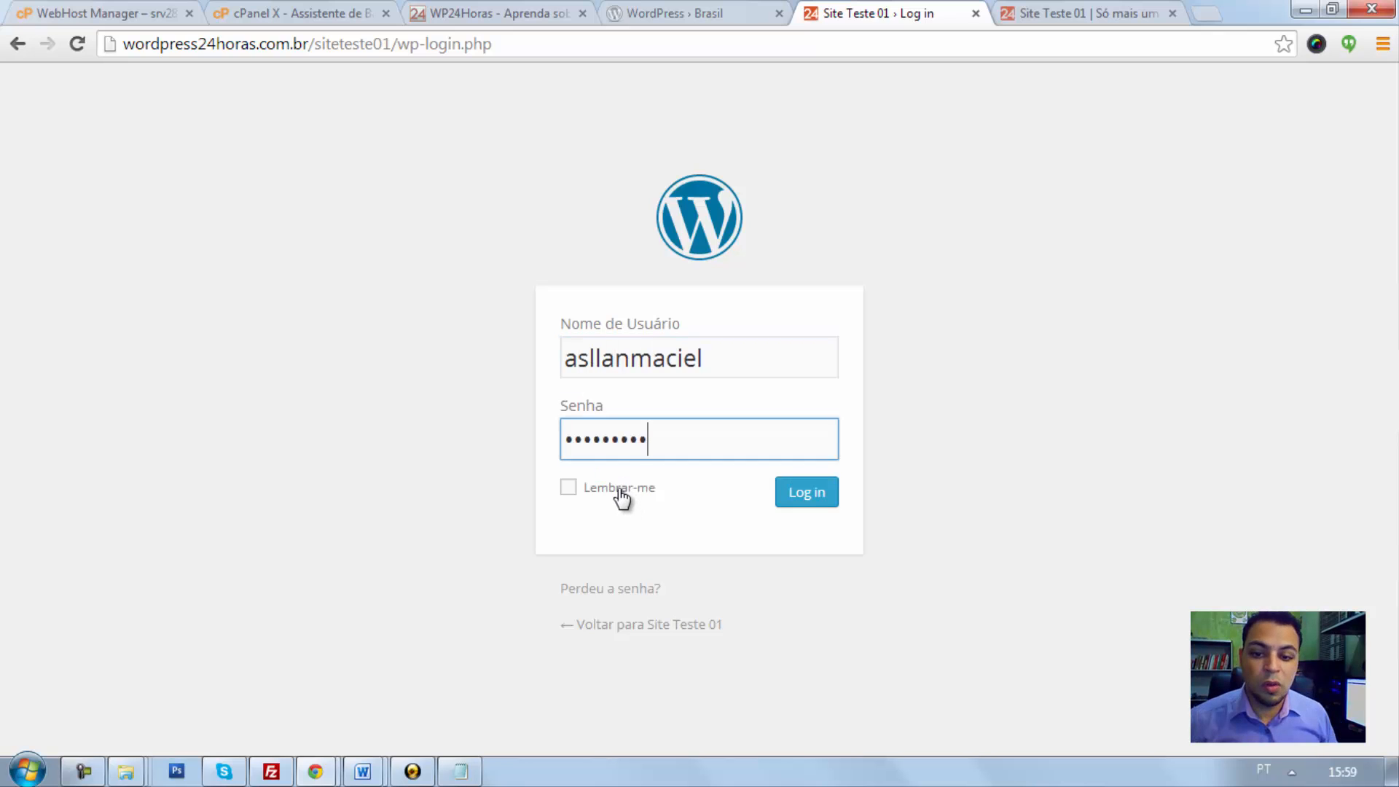
pyautogui.click(621, 498)
pyautogui.click(828, 493)
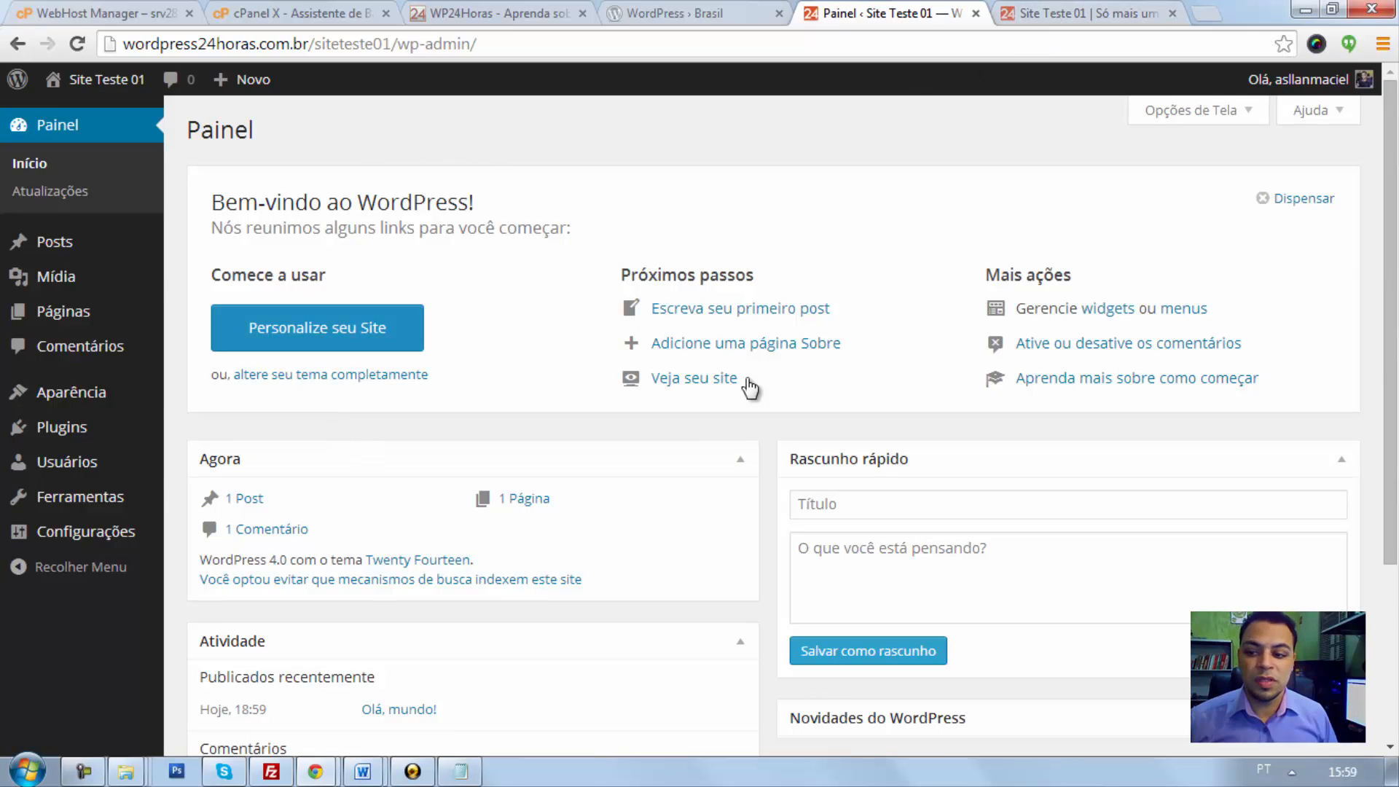
# View the site's front page showing the default Olá, mundo! post alongside the dashboard
pyautogui.click(1054, 14)
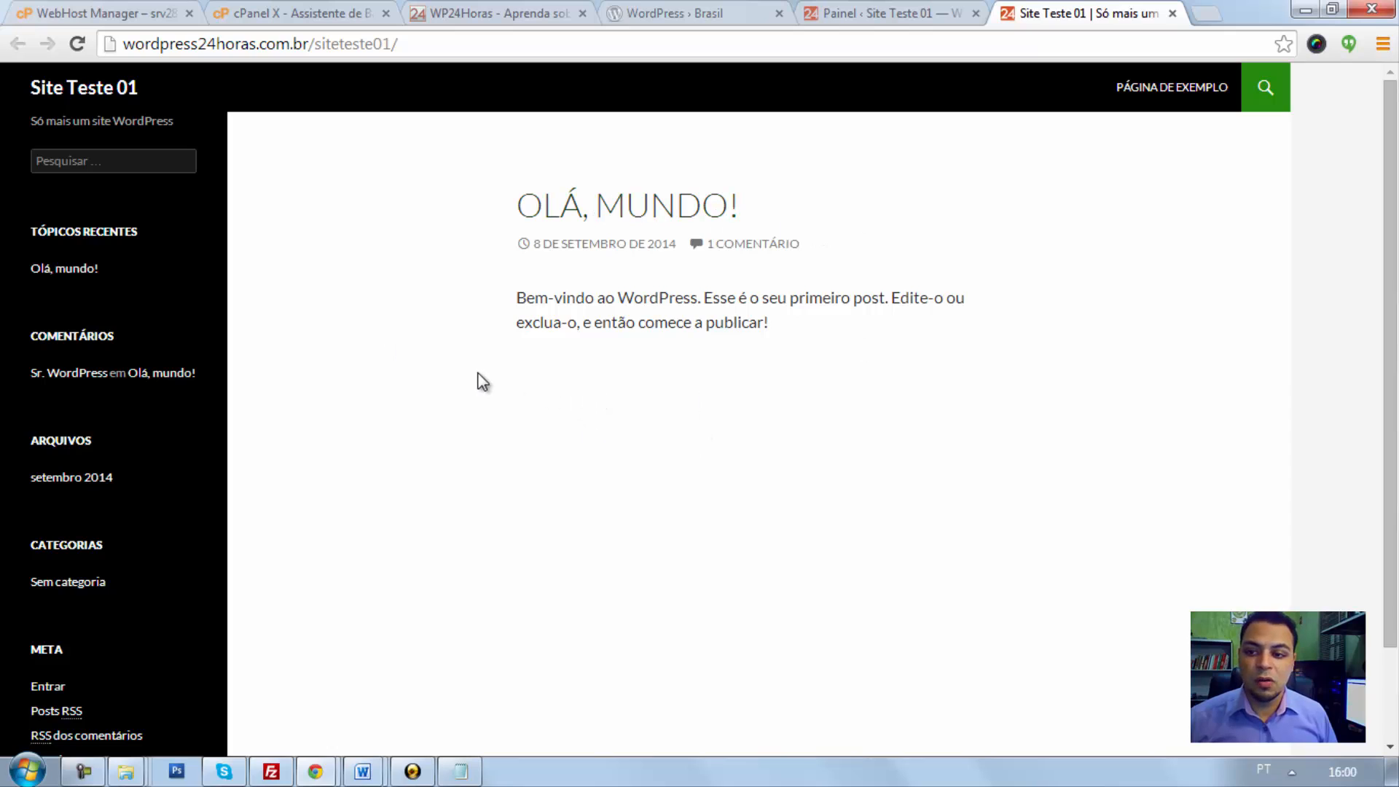
pyautogui.click(940, 14)
pyautogui.click(1014, 12)
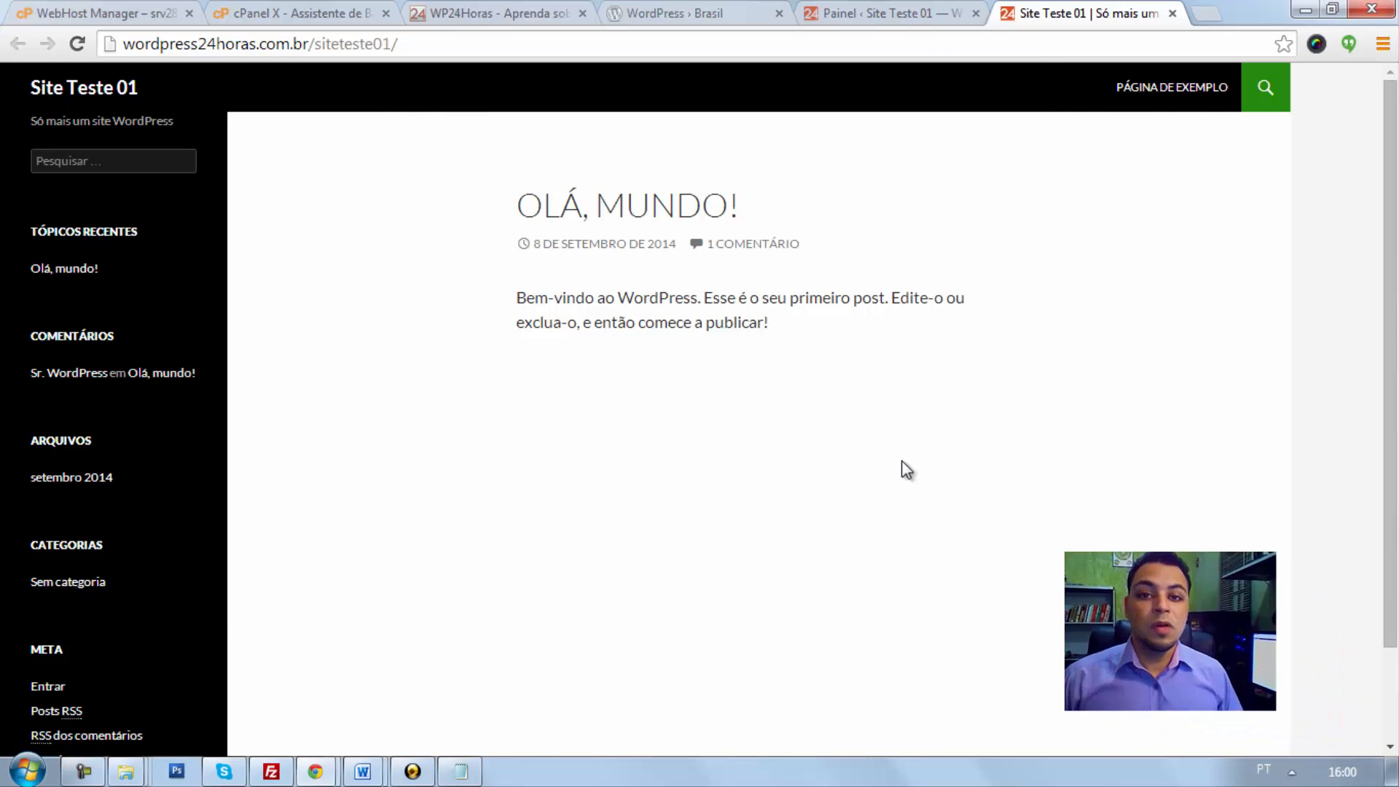